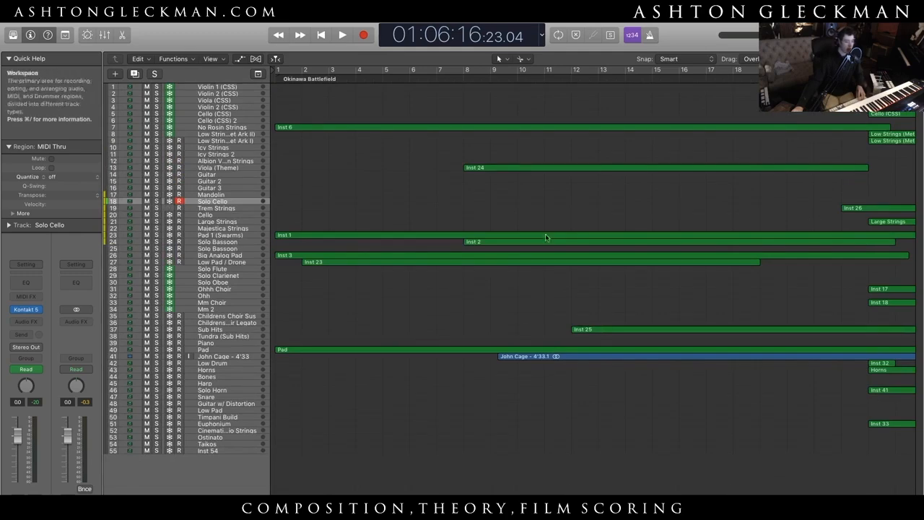
# - Examine the full arrangement, from the Okinawa Battlefield section through A Miraculous Return, across all the tracks
pyautogui.moveTo(851, 59); pyautogui.dragTo(859, 59)
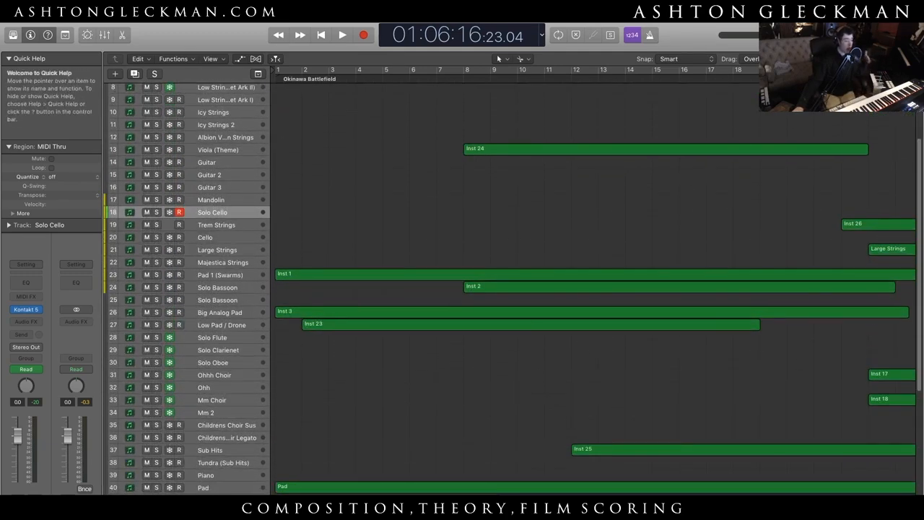
pyautogui.hscroll(10, 592, 289)
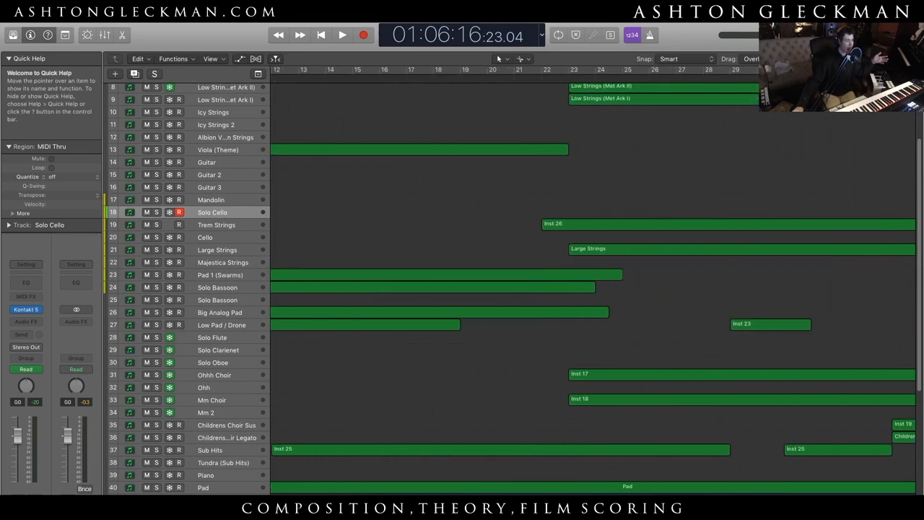
pyautogui.hscroll(-10, 592, 289)
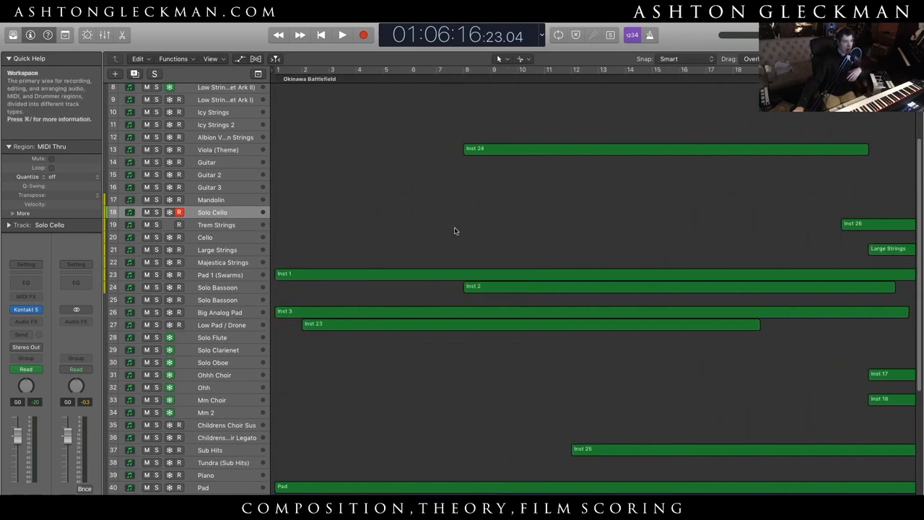
pyautogui.hscroll(20, 422, 493)
pyautogui.hscroll(-4, 422, 493)
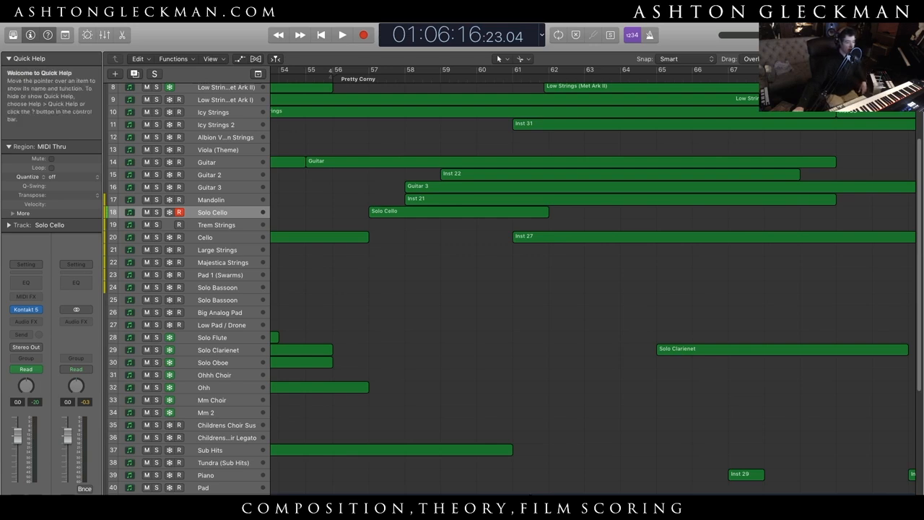
pyautogui.hscroll(2, 434, 402)
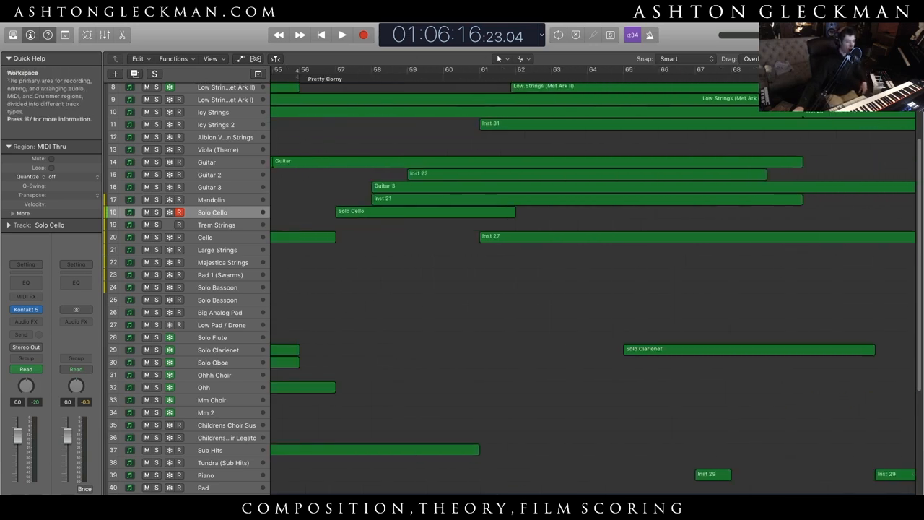
pyautogui.hscroll(15, 592, 288)
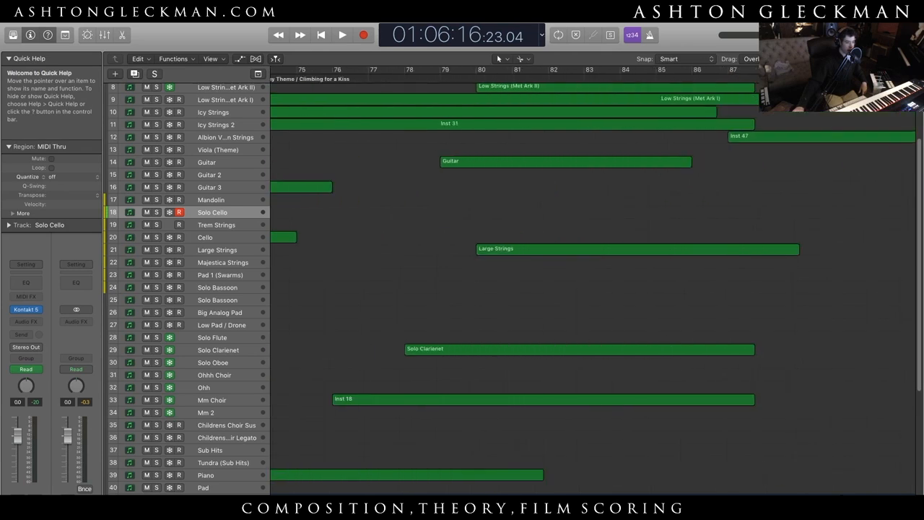
pyautogui.hscroll(-5, 443, 177)
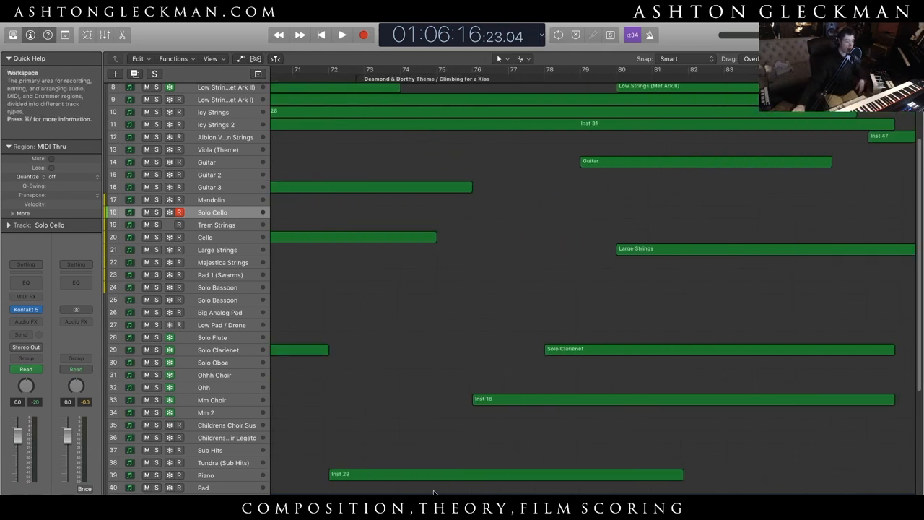
pyautogui.hscroll(17, 592, 288)
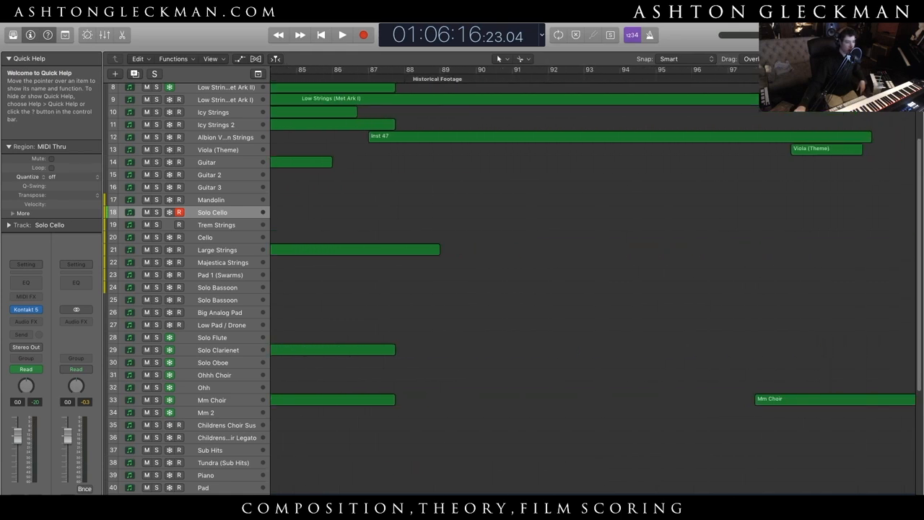
pyautogui.hscroll(20, 592, 289)
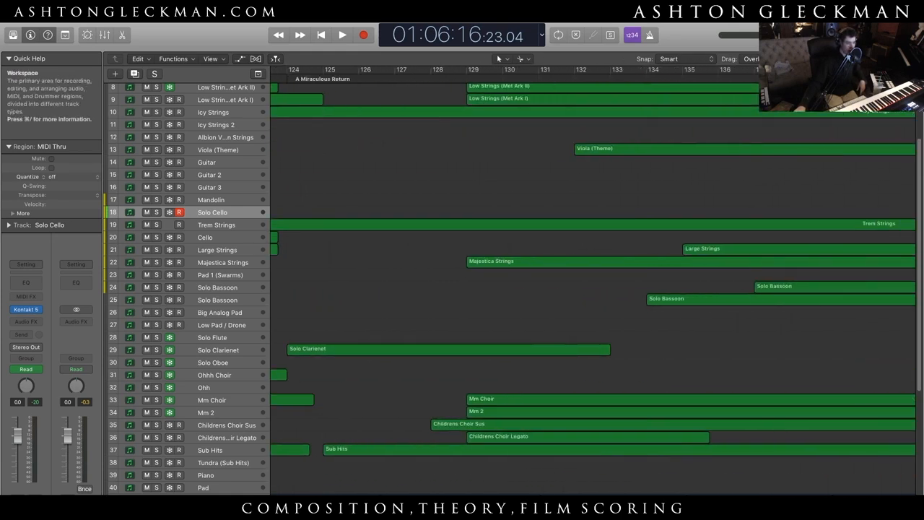
pyautogui.hscroll(-20, 370, 344)
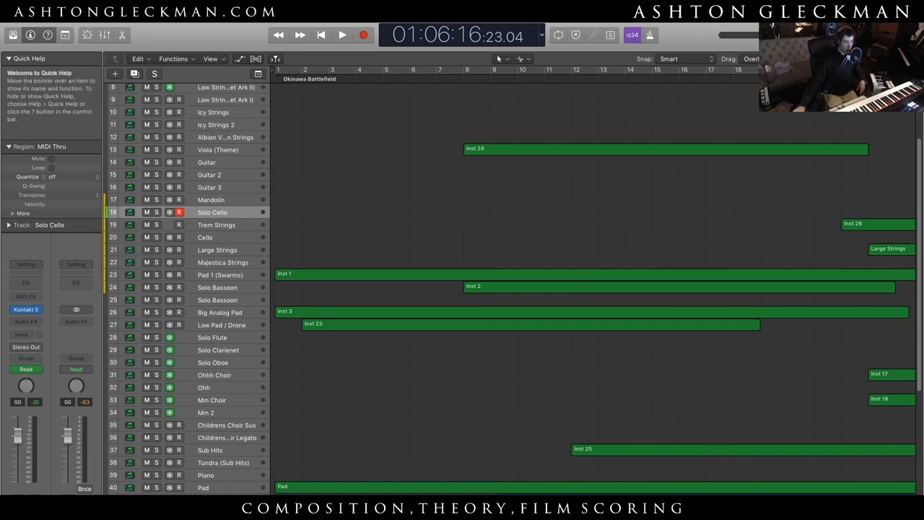
pyautogui.moveTo(849, 59); pyautogui.dragTo(845, 59)
pyautogui.scroll(-3, 532, 430)
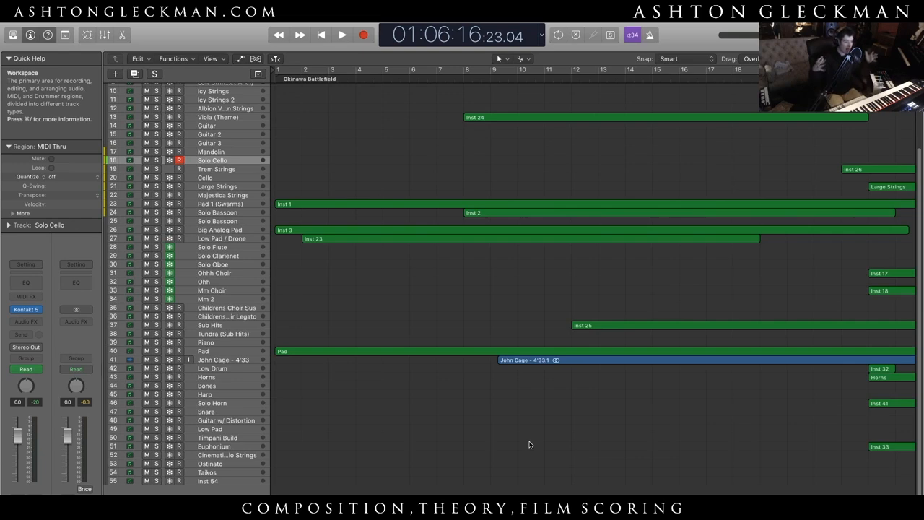
pyautogui.scroll(5, 529, 445)
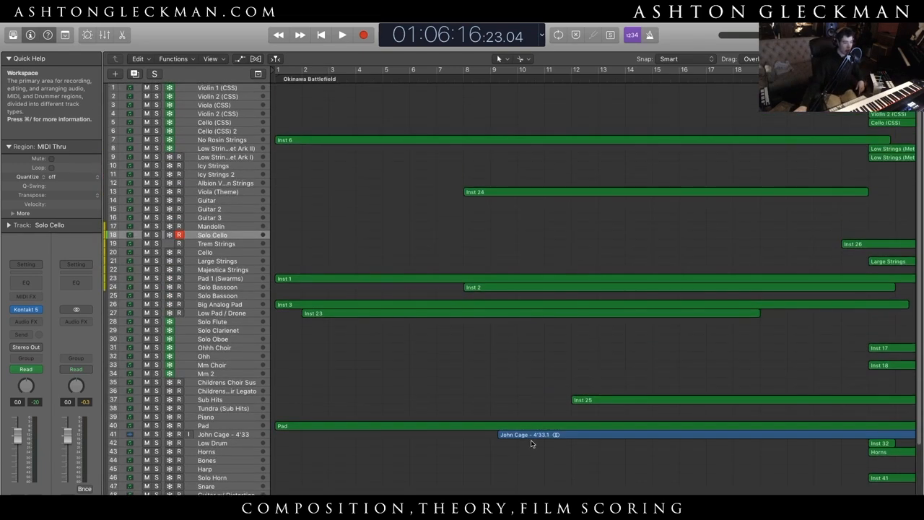
# - Select the John Cage - 4'33 track with all its regions and inspect how its audio runs along the timeline
pyautogui.moveTo(842, 59); pyautogui.dragTo(855, 59)
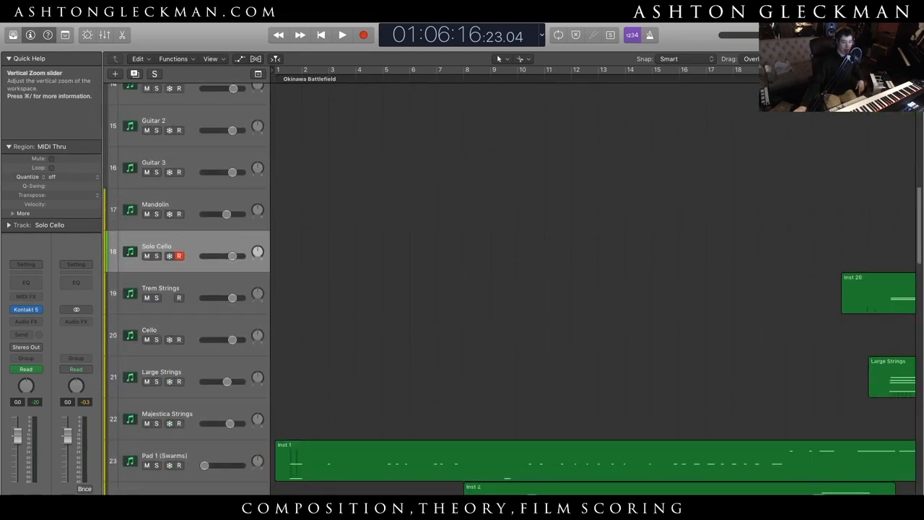
pyautogui.scroll(-20, 635, 250)
pyautogui.scroll(-10, 548, 415)
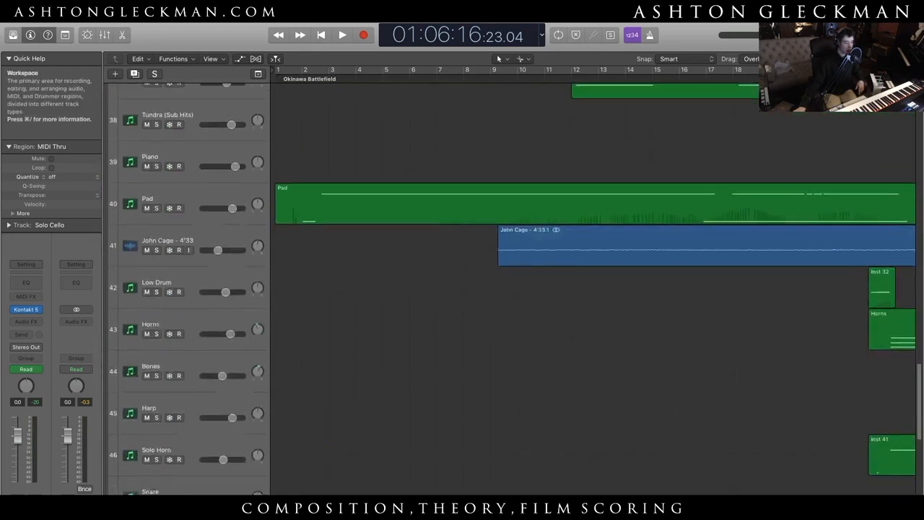
pyautogui.click(193, 182)
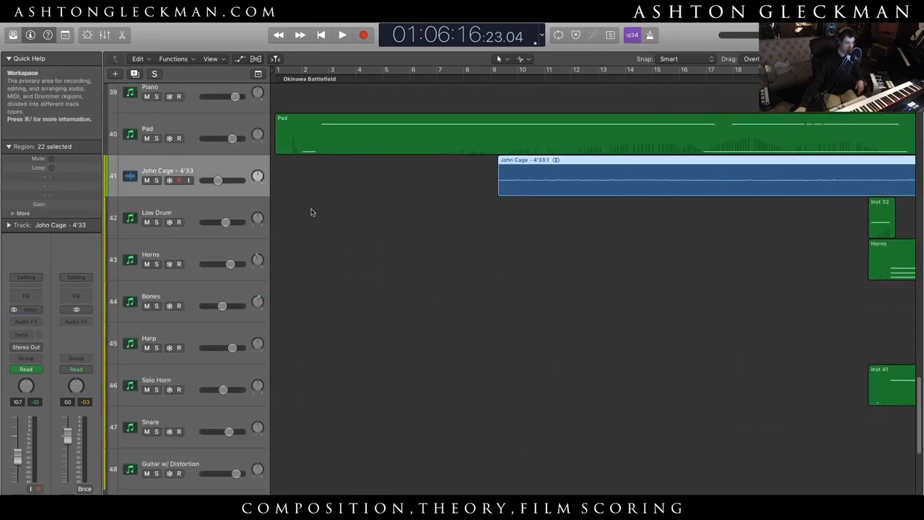
pyautogui.hscroll(5, 592, 288)
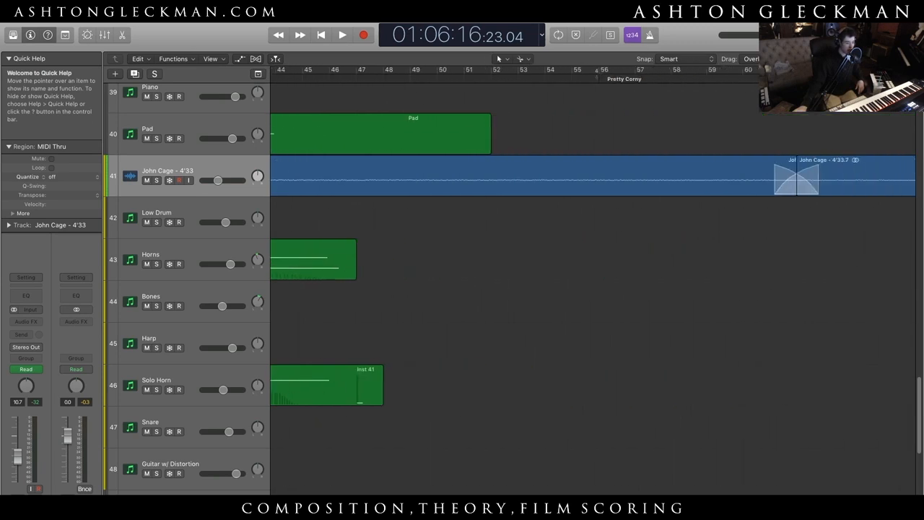
pyautogui.hscroll(-2, 490, 403)
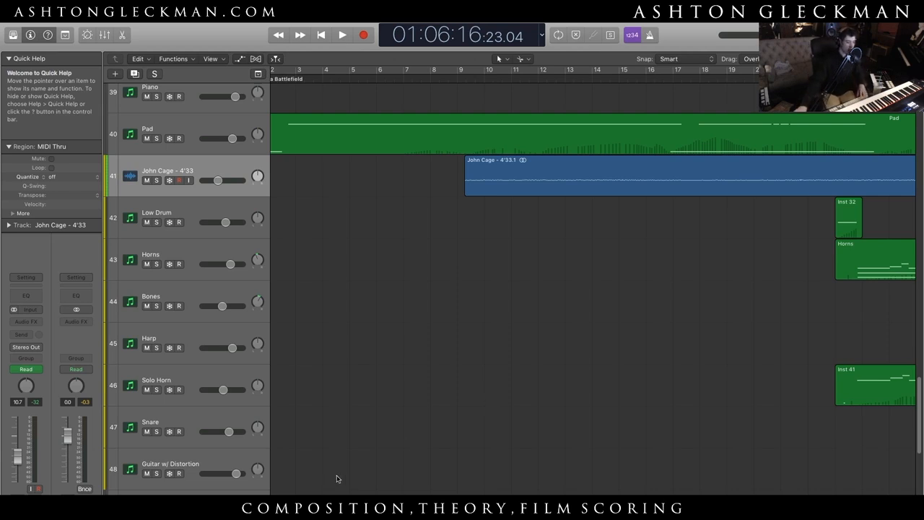
pyautogui.hscroll(-2, 529, 351)
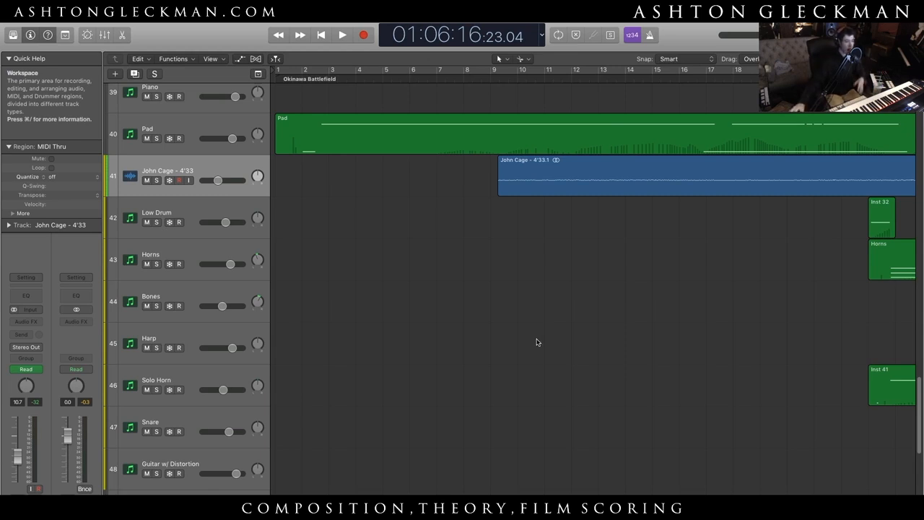
pyautogui.hscroll(12, 514, 133)
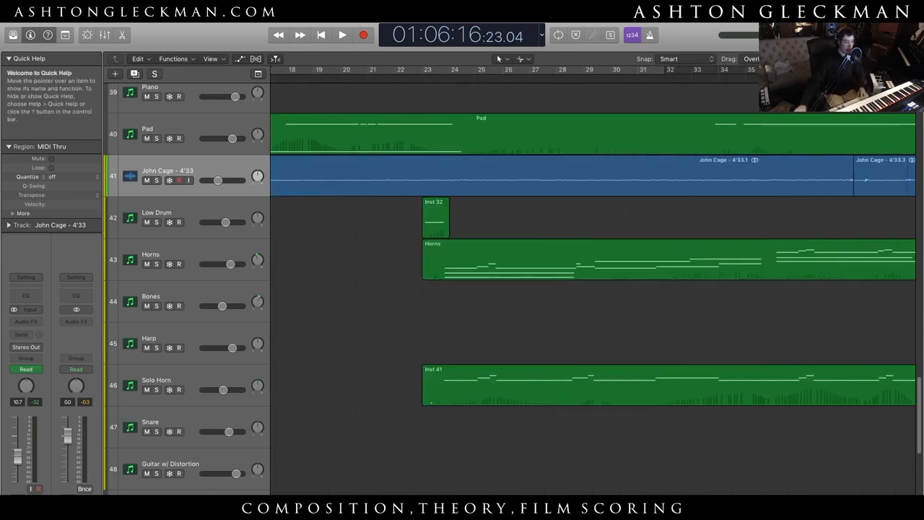
pyautogui.hscroll(-8, 513, 132)
pyautogui.hscroll(4, 513, 132)
pyautogui.hscroll(-8, 514, 132)
pyautogui.scroll(15, 513, 132)
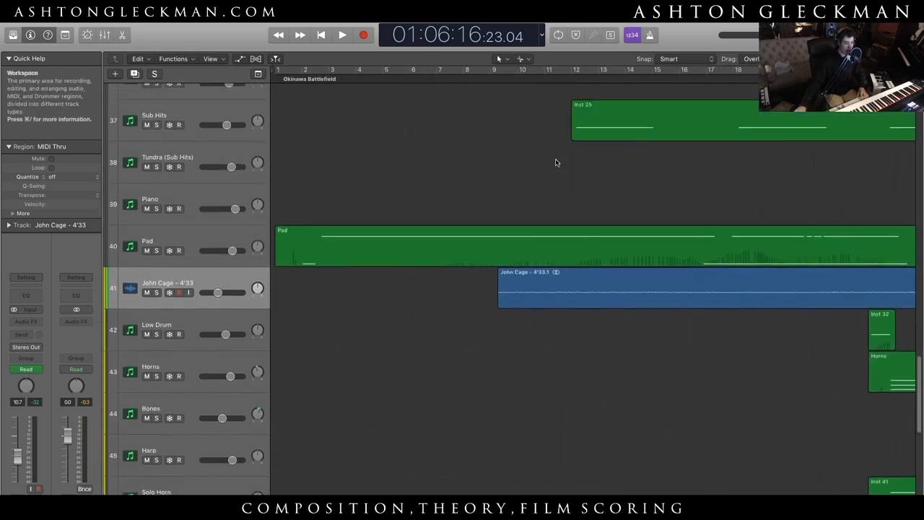
# - Move the playhead to 01:00:25, at the start of the John Cage - 4'33.1 region, and solo that track
pyautogui.moveTo(843, 59); pyautogui.dragTo(831, 59)
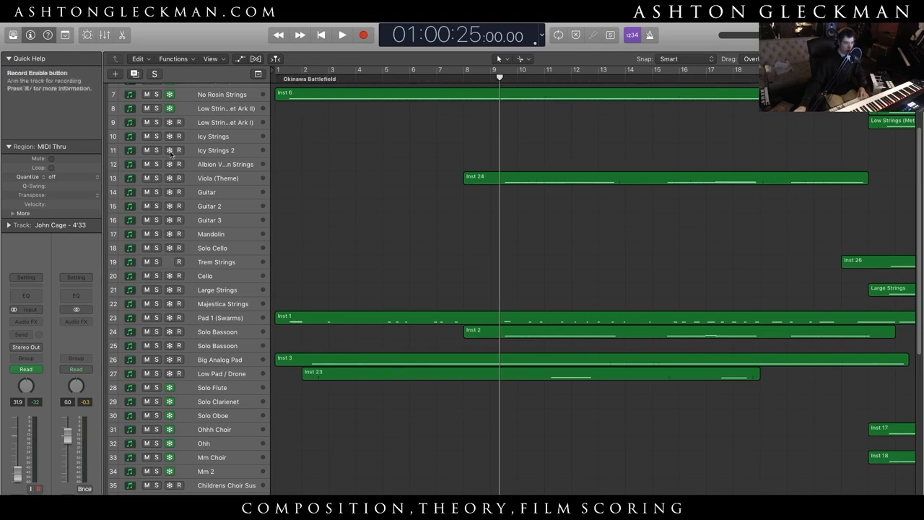
pyautogui.scroll(-10, 501, 340)
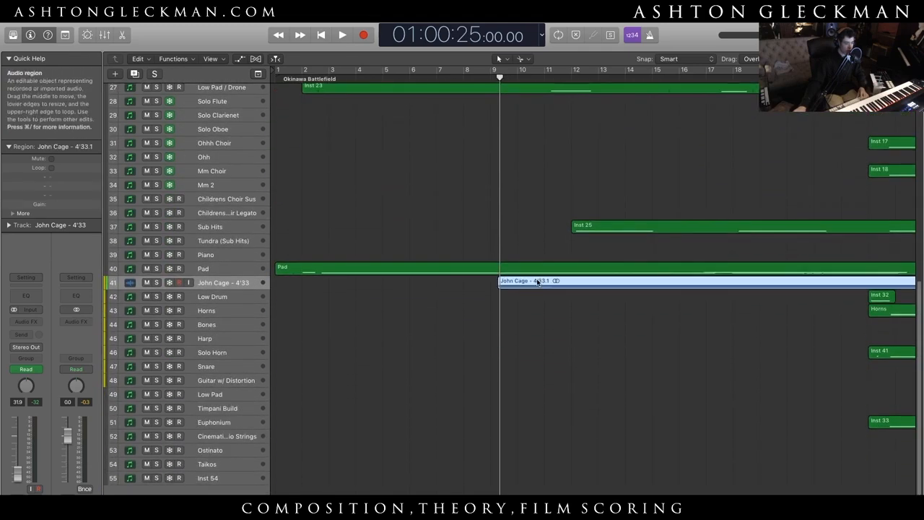
pyautogui.hotkey('ctrl', 's')
pyautogui.scroll(4, 528, 259)
pyautogui.scroll(5, 505, 249)
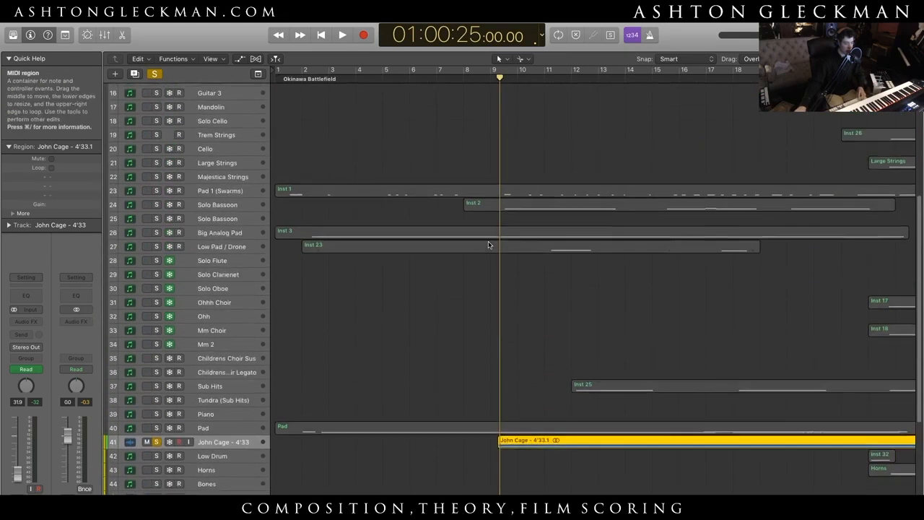
# - Add the Viola (Theme) and both Solo Bassoon tracks to the solo and play the section from the playhead
pyautogui.click(157, 153)
pyautogui.scroll(3, 311, 210)
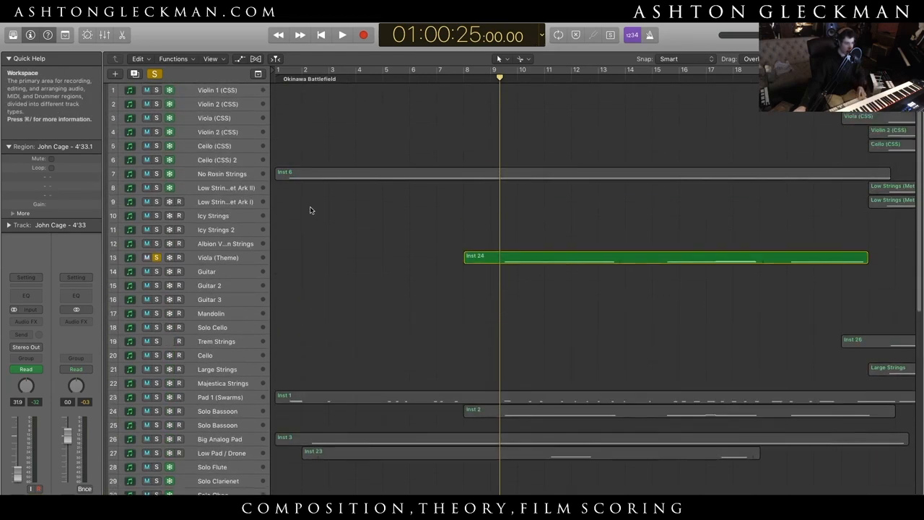
pyautogui.moveTo(198, 420)
pyautogui.click(156, 425)
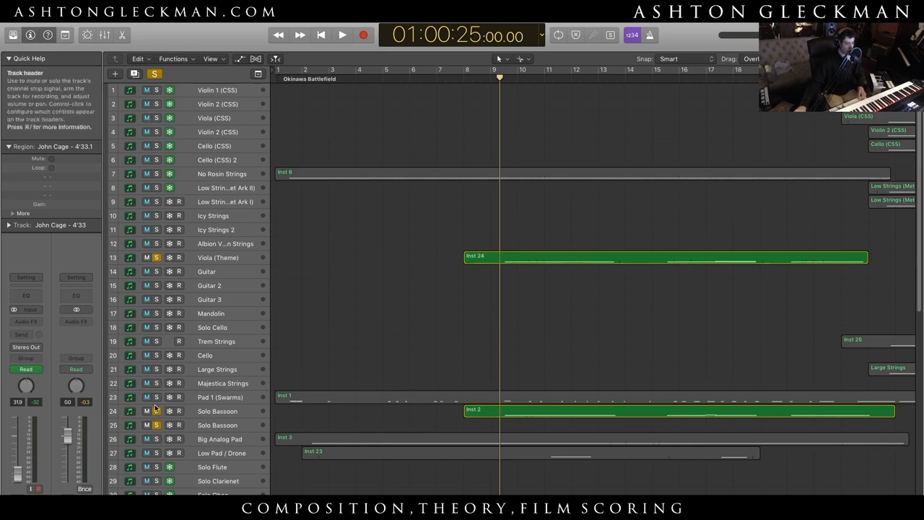
pyautogui.scroll(-15, 628, 296)
pyautogui.press('space')
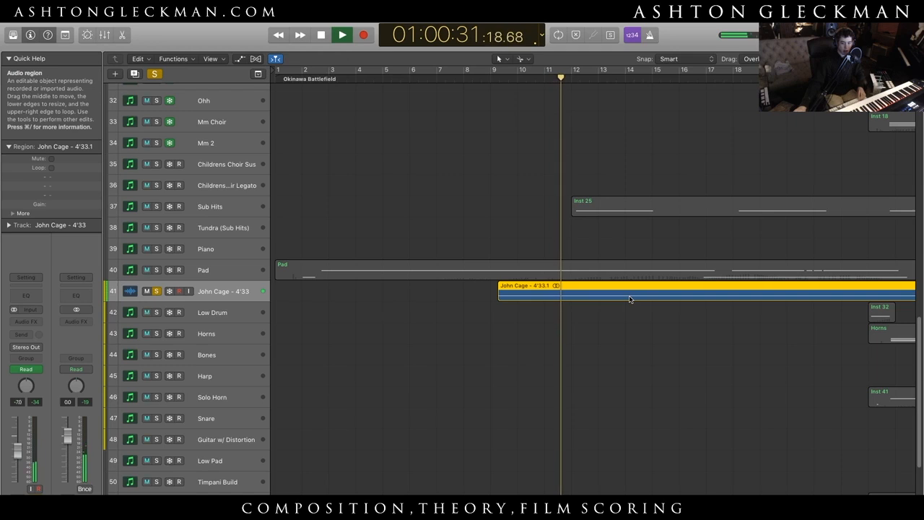
# - Stop playback with all track solos cleared, and return the playhead to the start of the project
pyautogui.moveTo(858, 59); pyautogui.dragTo(850, 59)
pyautogui.press('space')
pyautogui.click(154, 74)
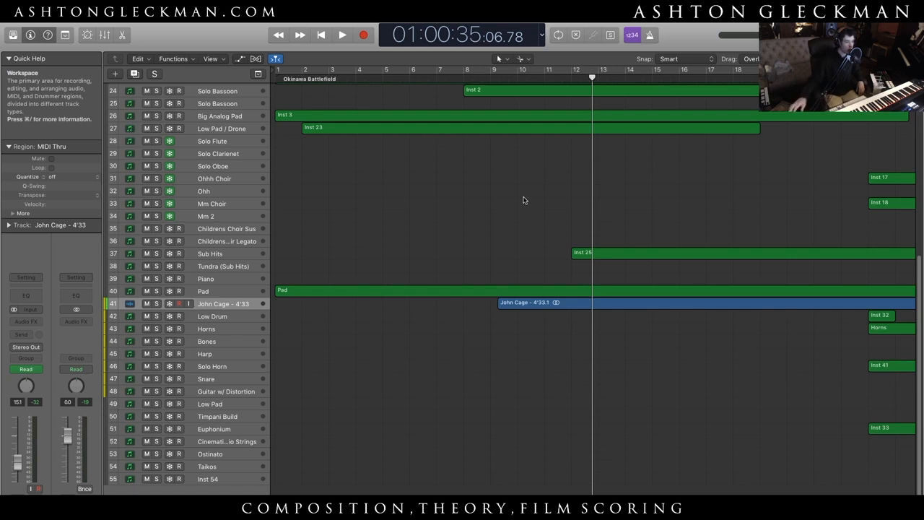
pyautogui.scroll(1, 528, 211)
pyautogui.press('Return')
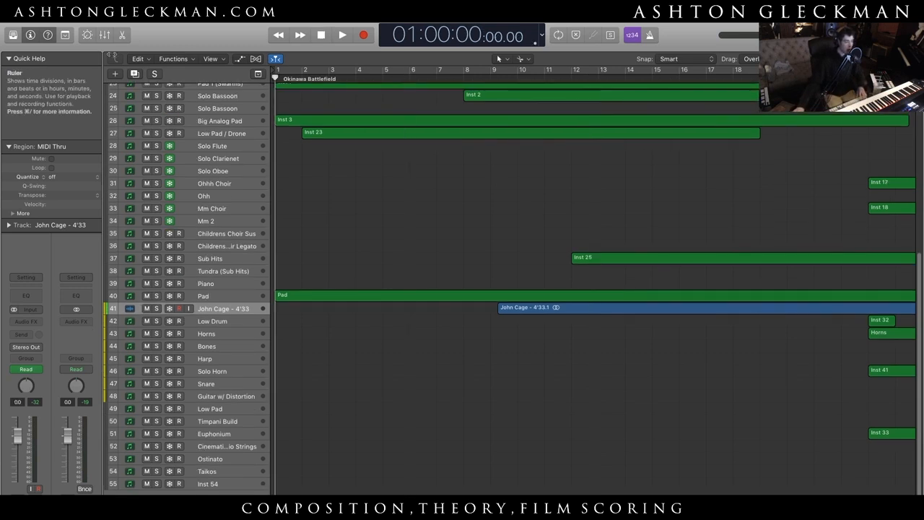
pyautogui.scroll(8, 433, 202)
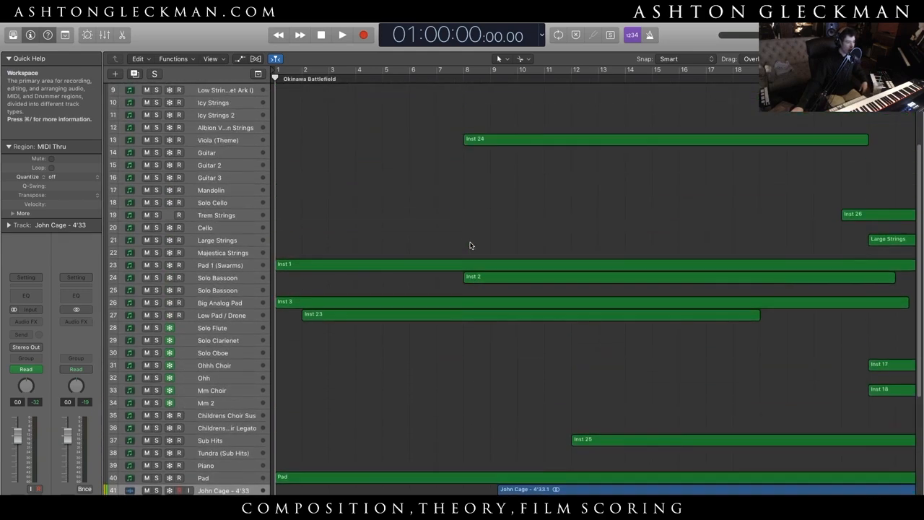
pyautogui.scroll(4, 470, 246)
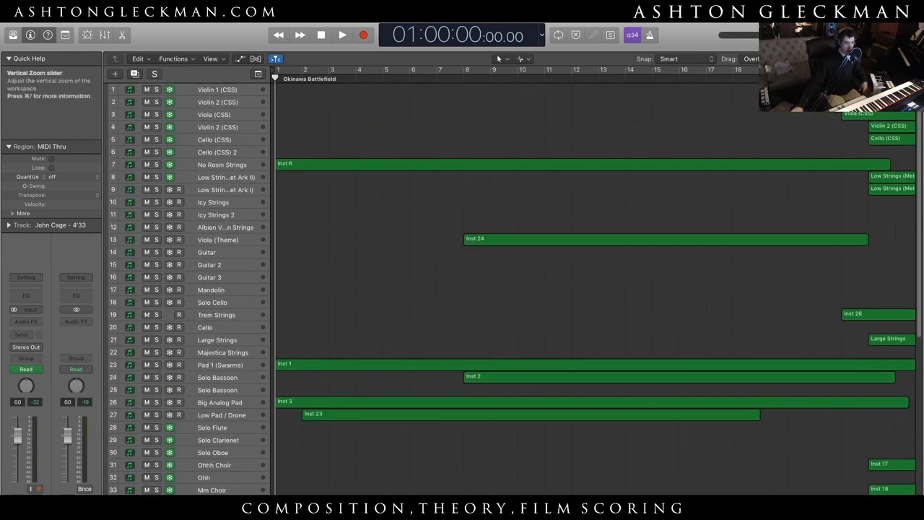
# - Solo the No Rosin Strings track and listen to it from the start of the project
pyautogui.moveTo(842, 59); pyautogui.dragTo(851, 59)
pyautogui.scroll(5, 599, 112)
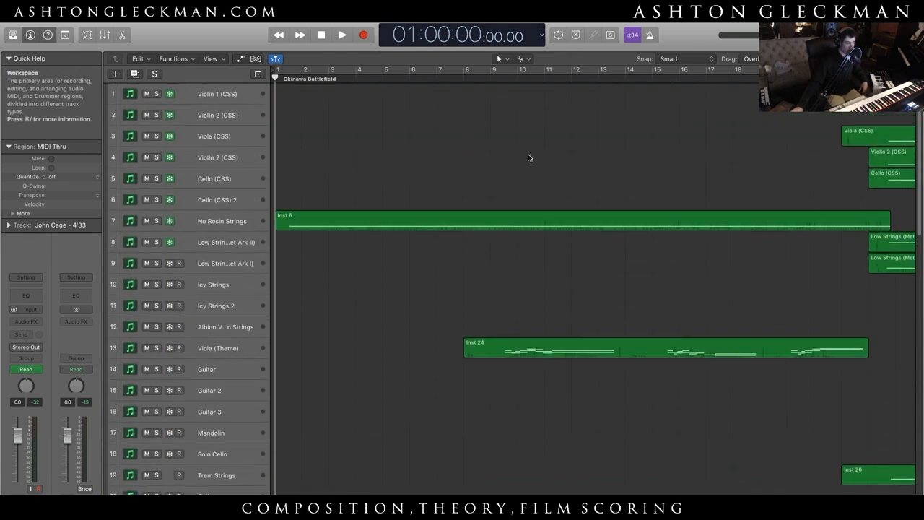
pyautogui.click(205, 221)
pyautogui.press('space')
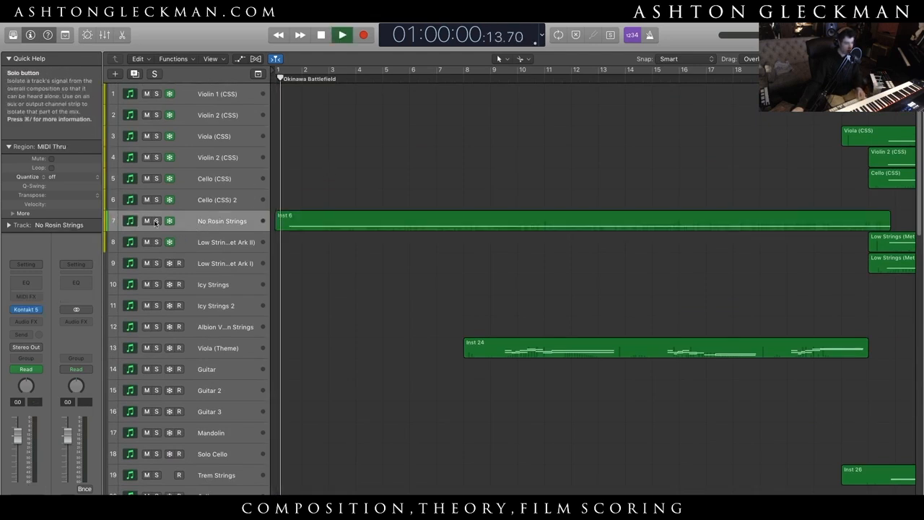
pyautogui.press('s')
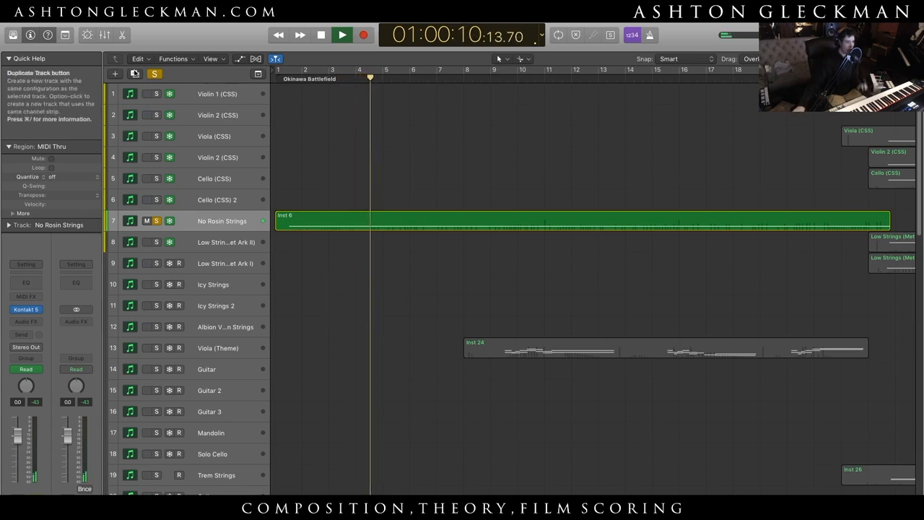
# - Stop playback and clear the solo from the No Rosin Strings track
pyautogui.press('space')
pyautogui.moveTo(846, 59); pyautogui.dragTo(837, 60)
pyautogui.click(155, 73)
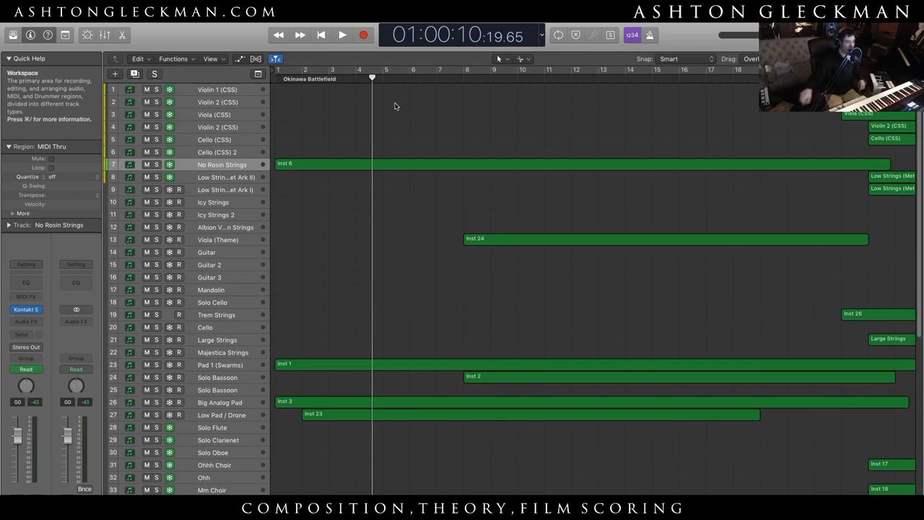
pyautogui.scroll(-10, 412, 423)
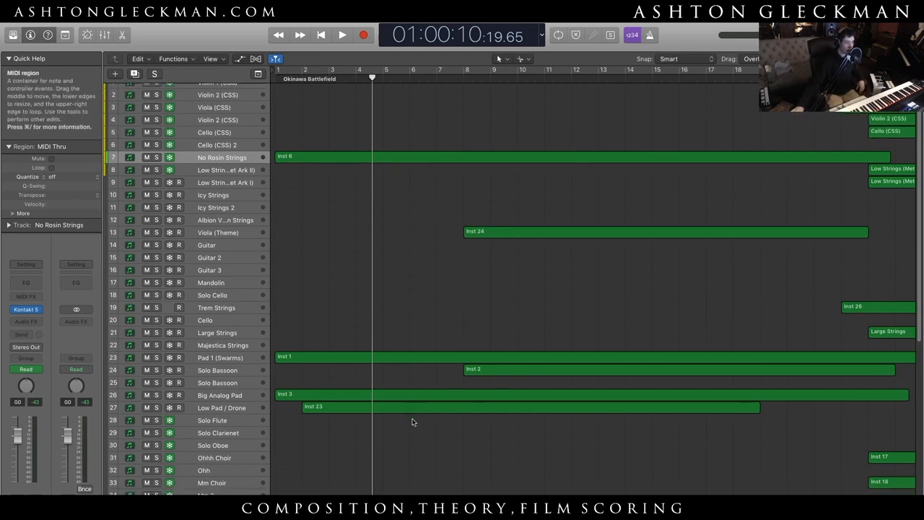
# - Examine the regions on the string, woodwind, choir and pad tracks in the opening bars of the Okinawa Battlefield section at larger track heights
pyautogui.scroll(10, 412, 422)
pyautogui.click(345, 166)
pyautogui.click(550, 110)
pyautogui.moveTo(833, 59); pyautogui.dragTo(845, 60)
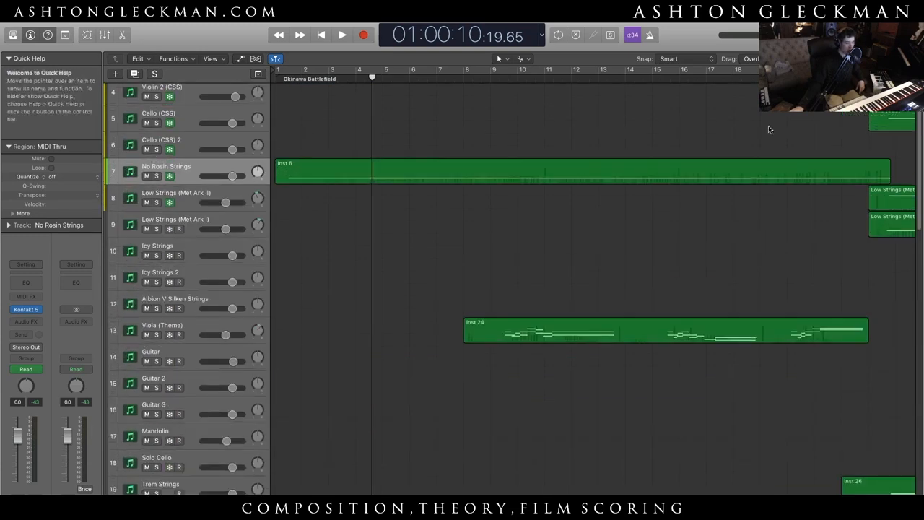
pyautogui.scroll(-8, 566, 345)
pyautogui.scroll(-6, 412, 425)
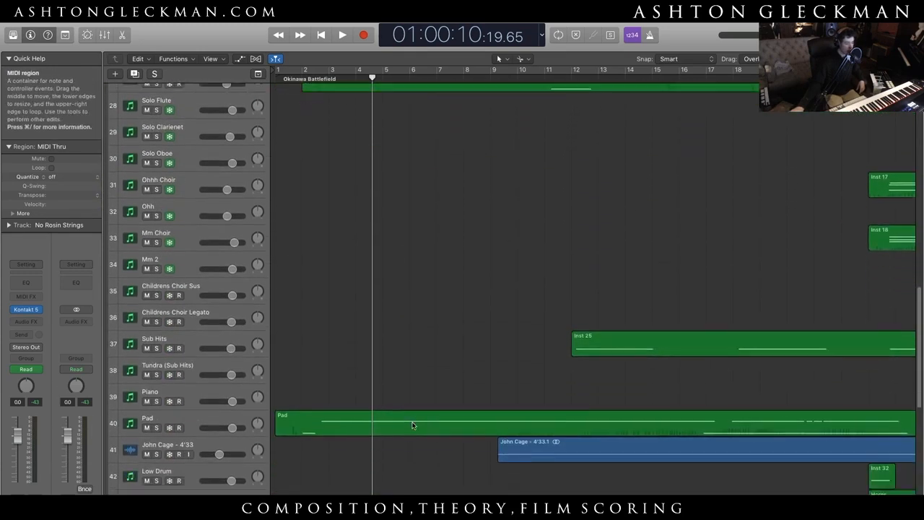
pyautogui.scroll(15, 344, 305)
pyautogui.scroll(-15, 345, 307)
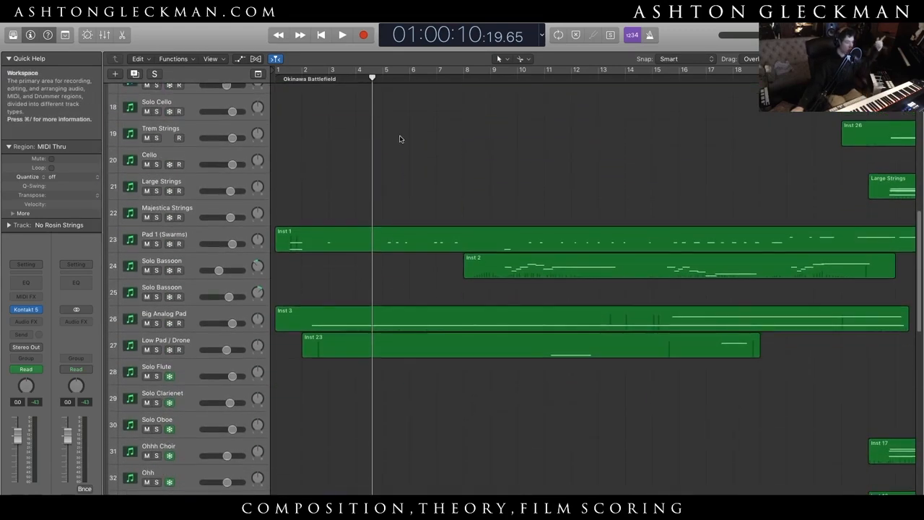
pyautogui.click(384, 79)
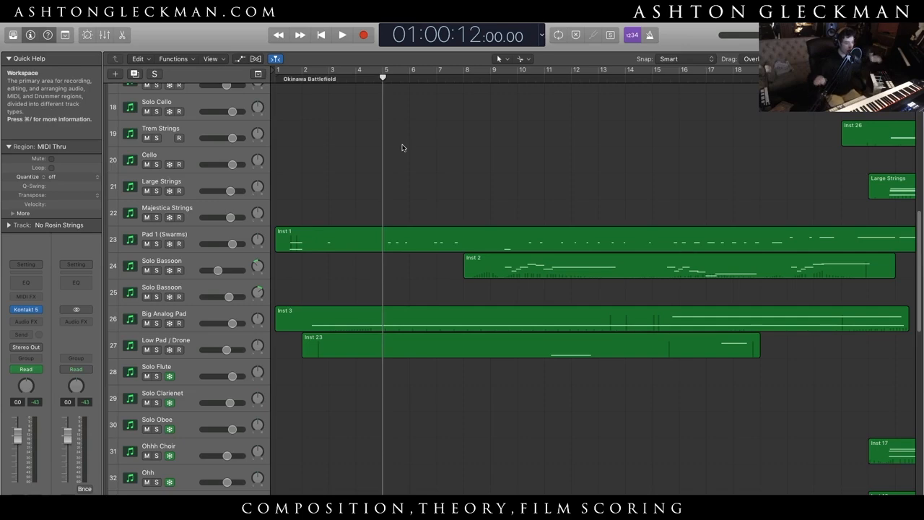
pyautogui.scroll(-5, 406, 268)
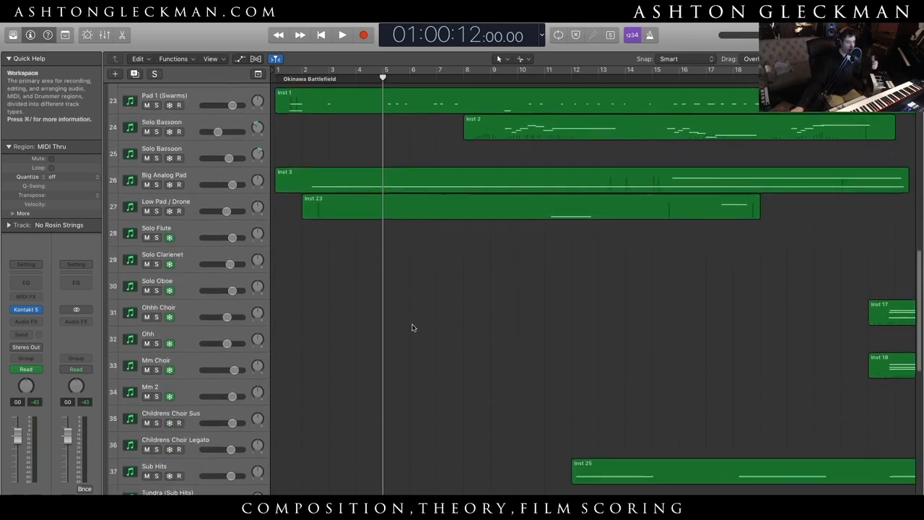
pyautogui.scroll(7, 413, 330)
pyautogui.scroll(5, 413, 330)
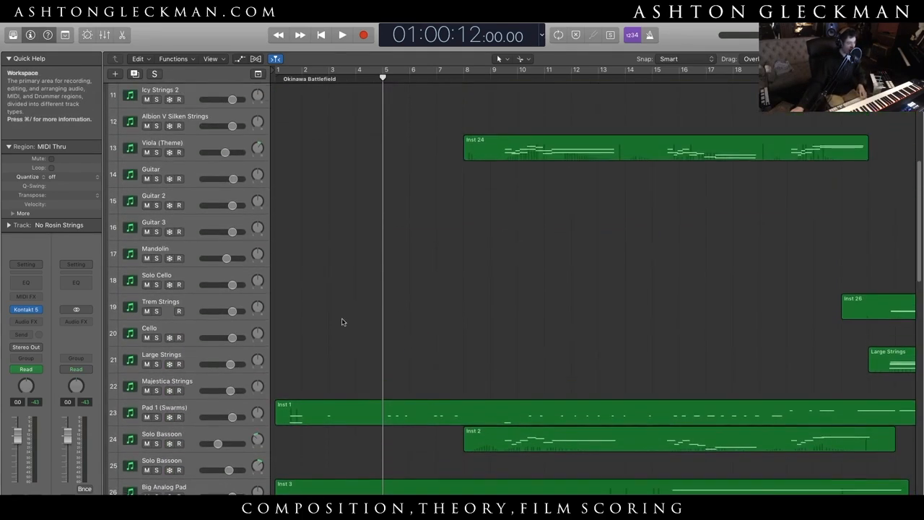
pyautogui.scroll(10, 446, 206)
pyautogui.moveTo(867, 59); pyautogui.dragTo(856, 59)
# - Play the full mix from the start of the project while following the pad, bassoon and Viola (Theme) regions
pyautogui.click(431, 78)
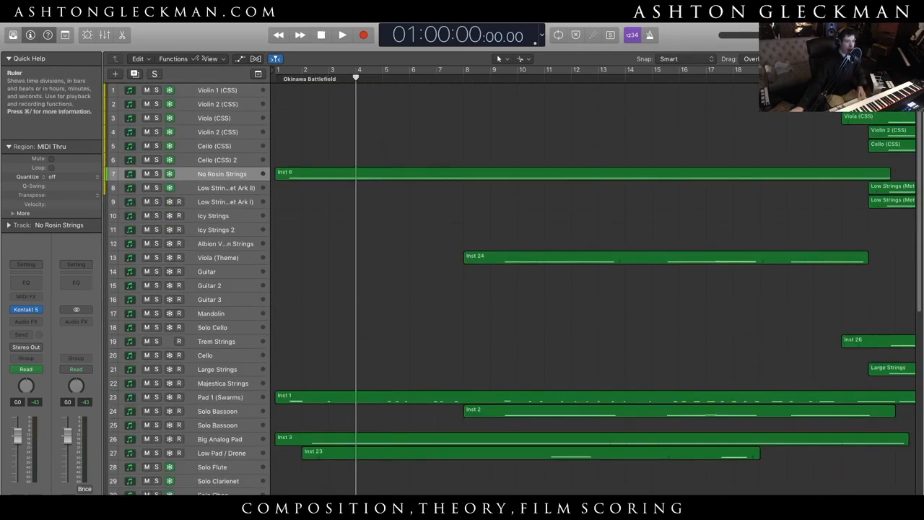
pyautogui.press('Return')
pyautogui.press('space')
pyautogui.moveTo(856, 59); pyautogui.dragTo(872, 59)
pyautogui.scroll(-5, 361, 402)
pyautogui.scroll(-10, 358, 403)
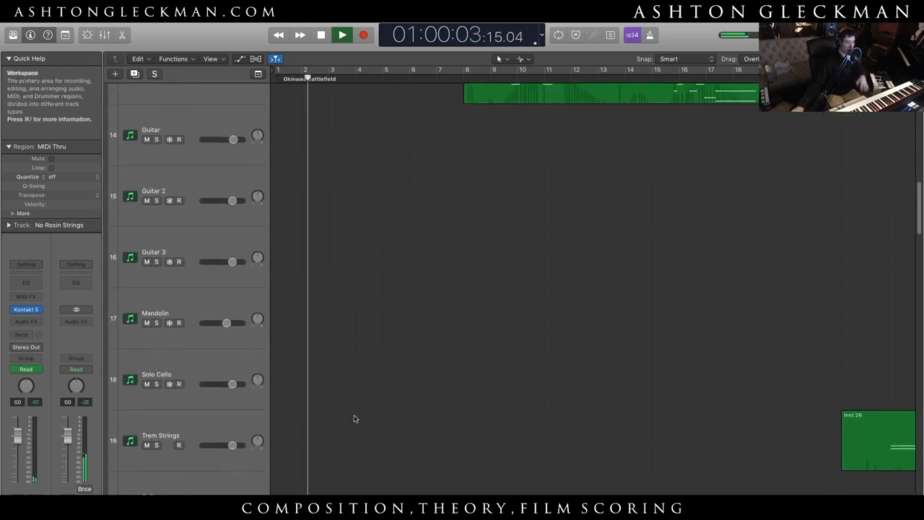
pyautogui.moveTo(872, 60); pyautogui.dragTo(865, 59)
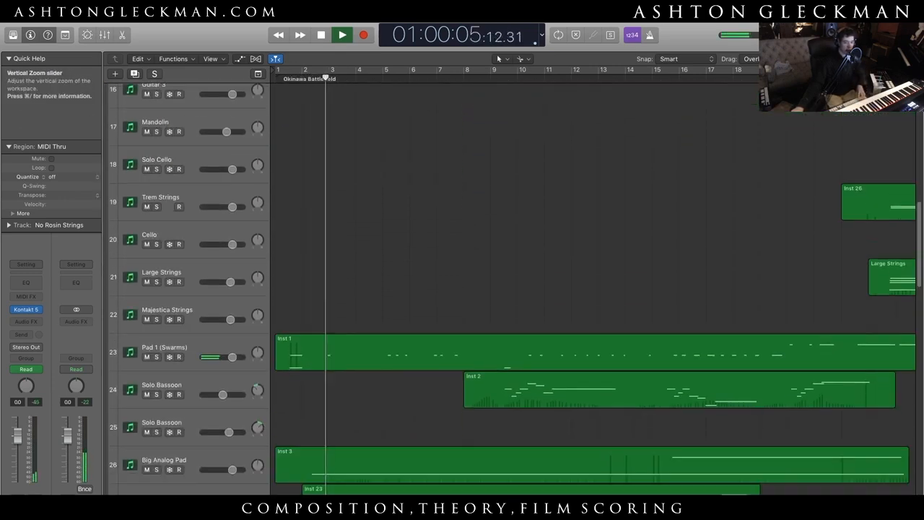
pyautogui.scroll(10, 499, 228)
pyautogui.scroll(-7, 500, 243)
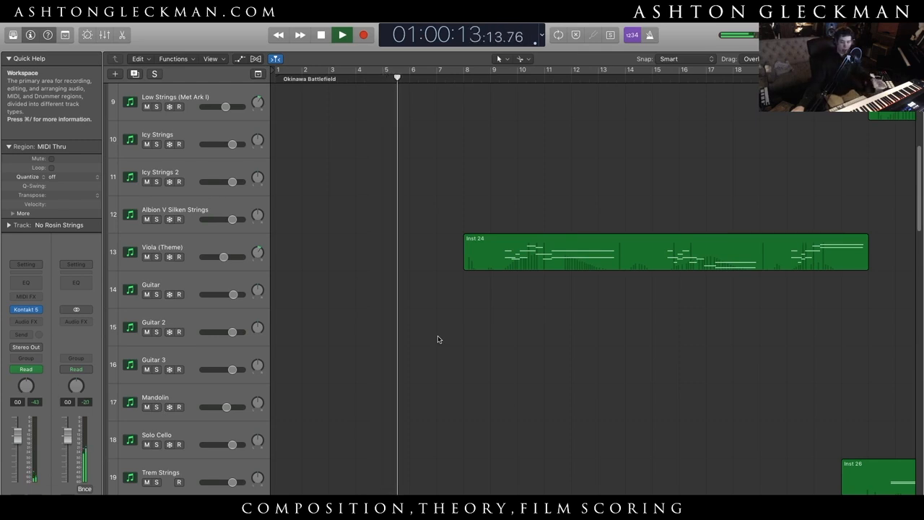
pyautogui.hscroll(5, 401, 426)
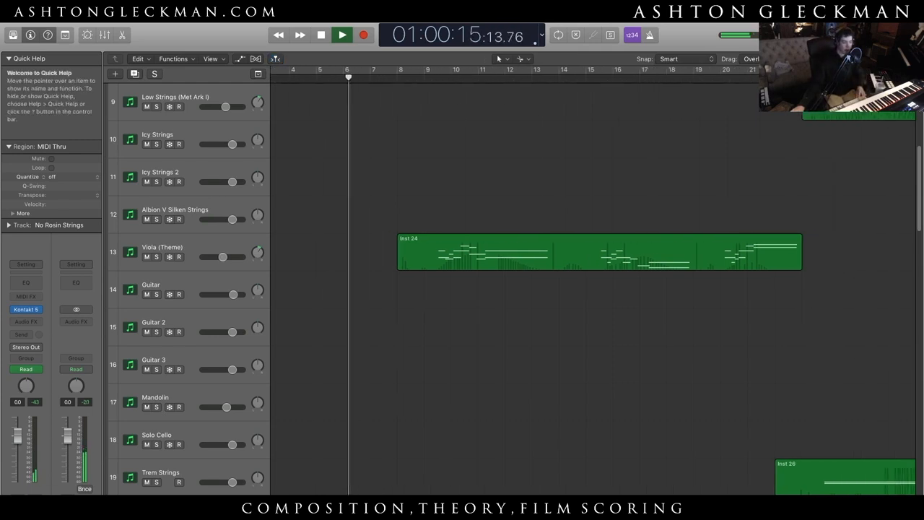
# - During playback, audition the Pad 1 (Swarms) and Low Pad / Drone tracks in solo one at a time, clearing each solo
pyautogui.moveTo(859, 59); pyautogui.dragTo(841, 59)
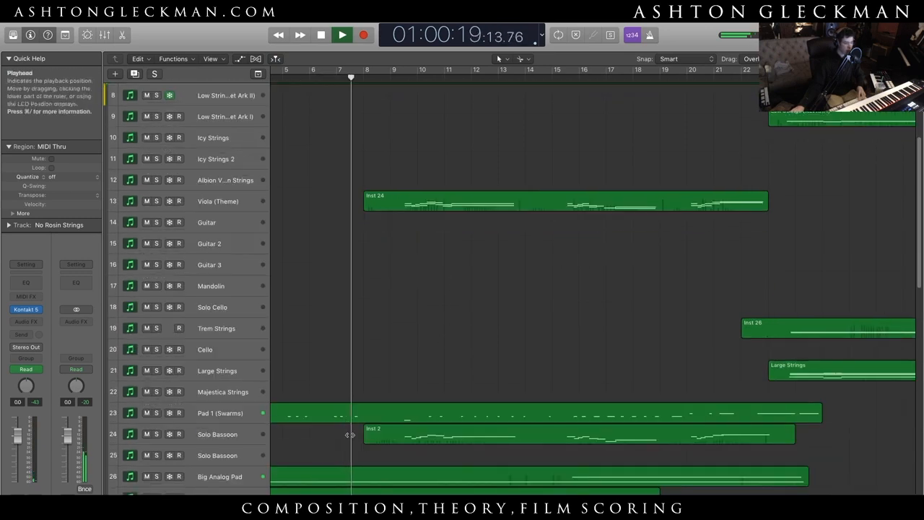
pyautogui.click(156, 413)
pyautogui.click(155, 412)
pyautogui.click(156, 497)
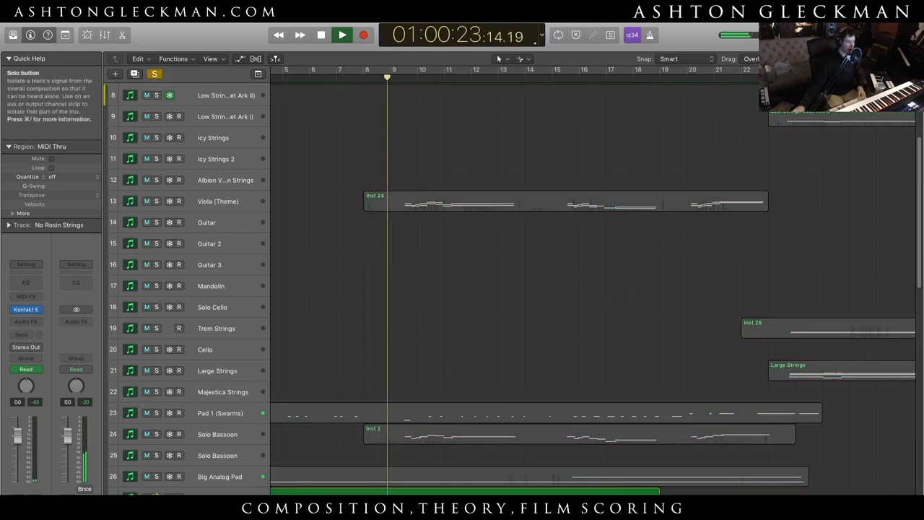
pyautogui.click(156, 497)
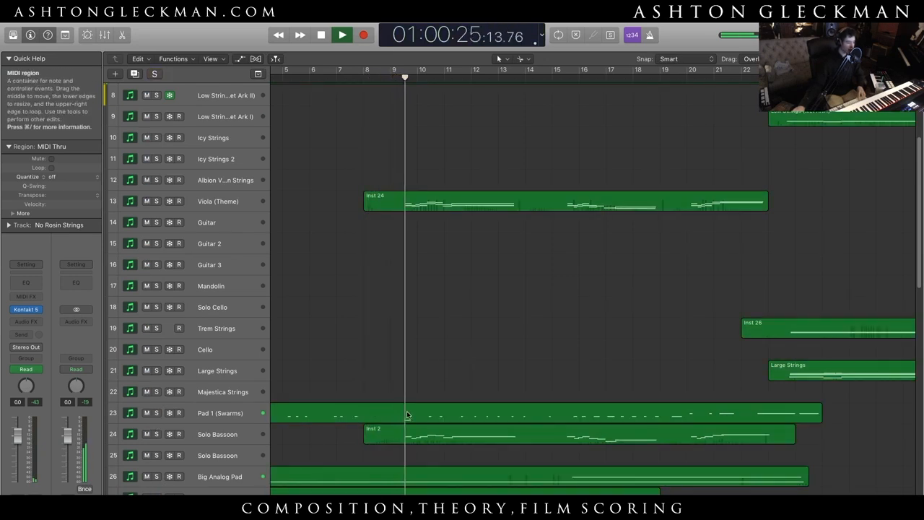
# - Listen to the full mix up to about bar 19 while reviewing the string regions from bar 22 onward, and stop playback
pyautogui.scroll(-5, 413, 416)
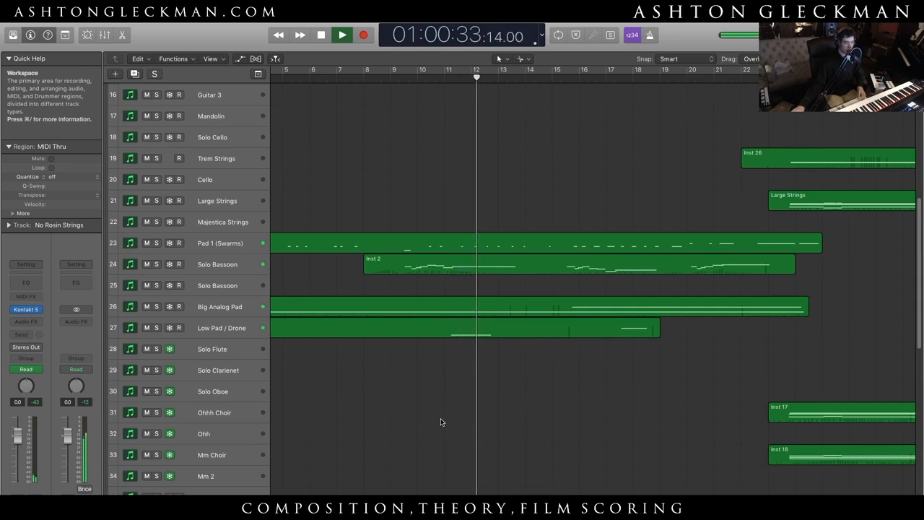
pyautogui.scroll(10, 551, 332)
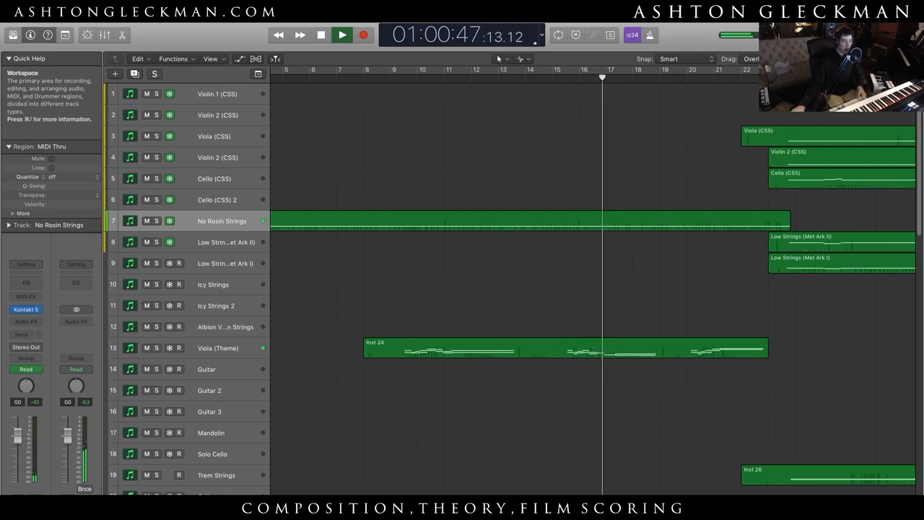
pyautogui.hscroll(10, 459, 335)
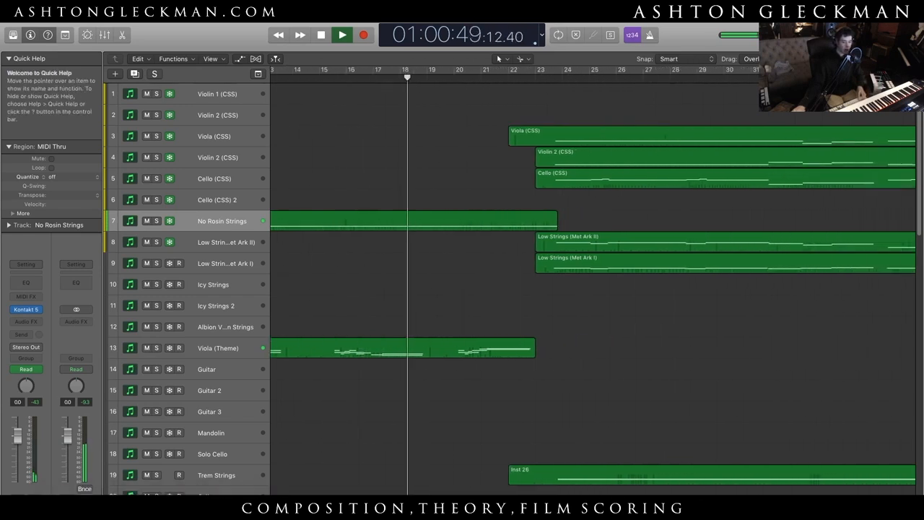
pyautogui.scroll(-15, 459, 334)
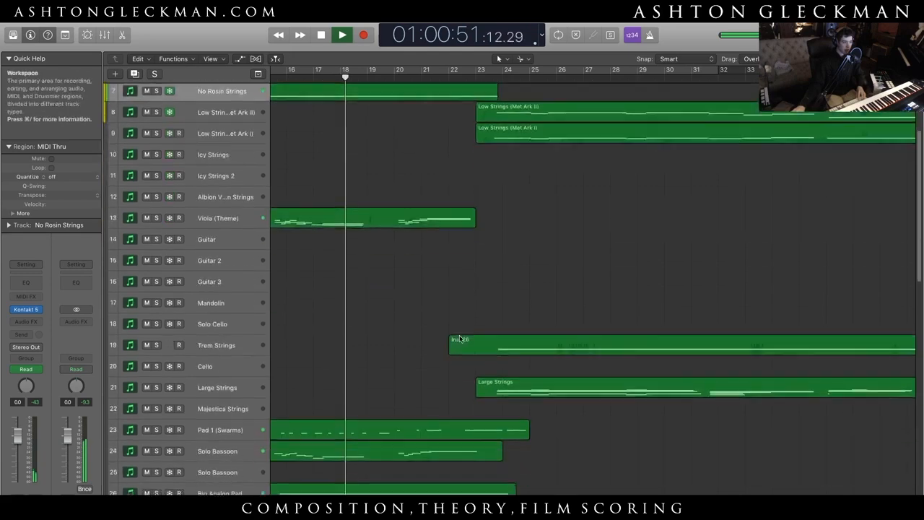
pyautogui.scroll(15, 460, 335)
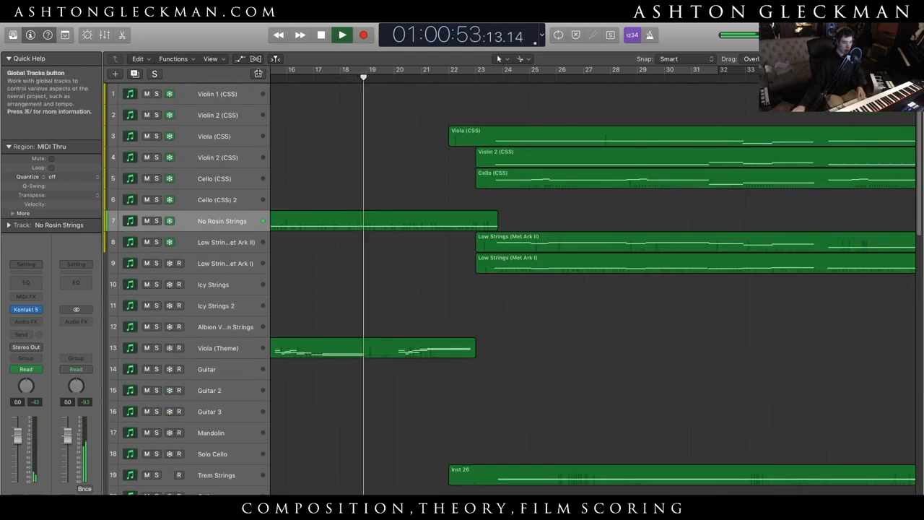
pyautogui.press('space')
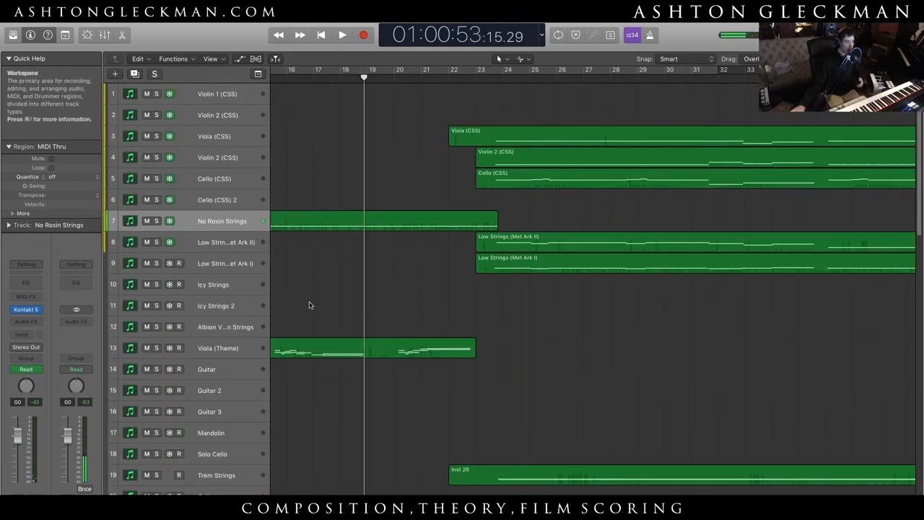
# - Select the Majestica Strings track and show the arrangement from bar 22 onward
pyautogui.scroll(-9, 239, 346)
pyautogui.click(238, 338)
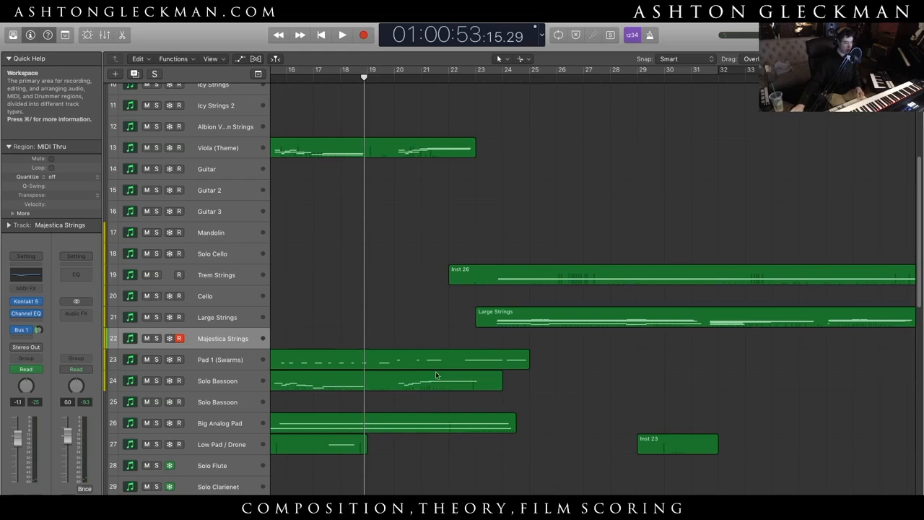
pyautogui.hscroll(-10, 579, 453)
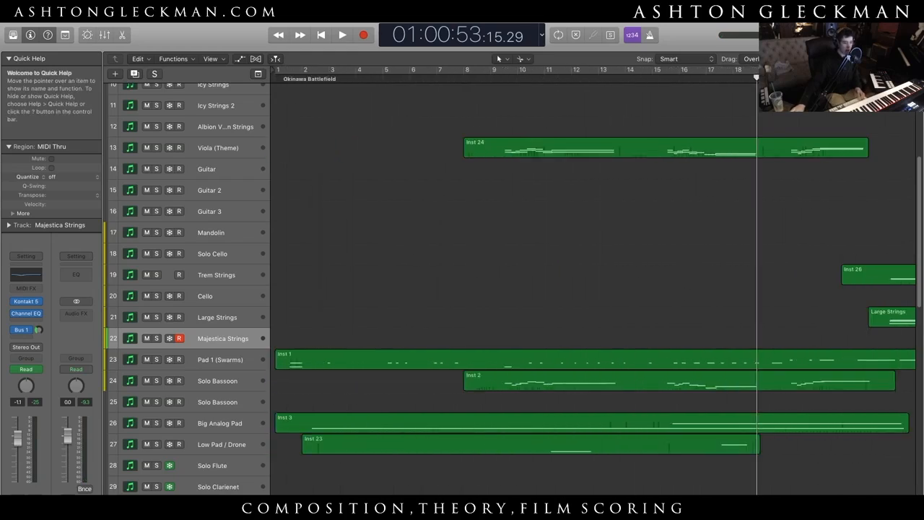
pyautogui.hscroll(12, 548, 151)
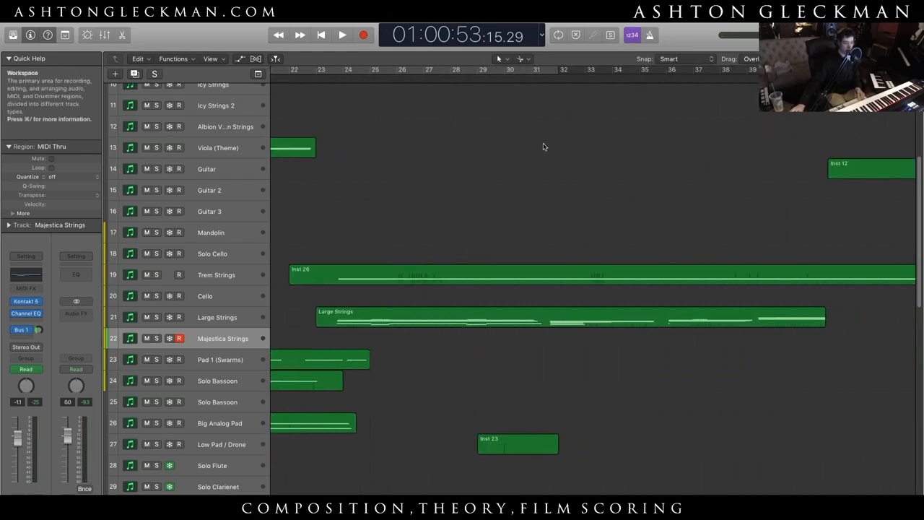
# - Listen to Large Strings in solo from just after bar 23, add Ohhh Choir to the solo, and stop playback
pyautogui.moveTo(345, 77); pyautogui.dragTo(329, 76)
pyautogui.click(157, 317)
pyautogui.press('space')
pyautogui.scroll(-10, 468, 373)
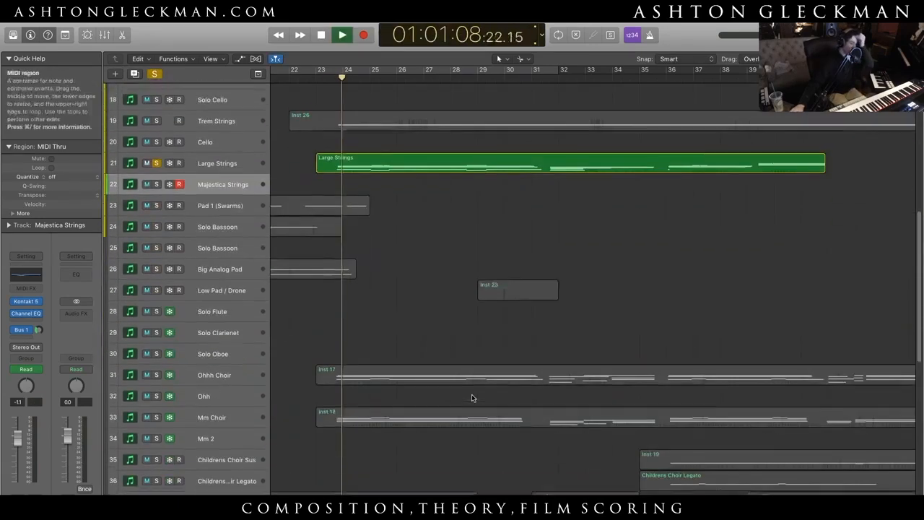
pyautogui.click(157, 317)
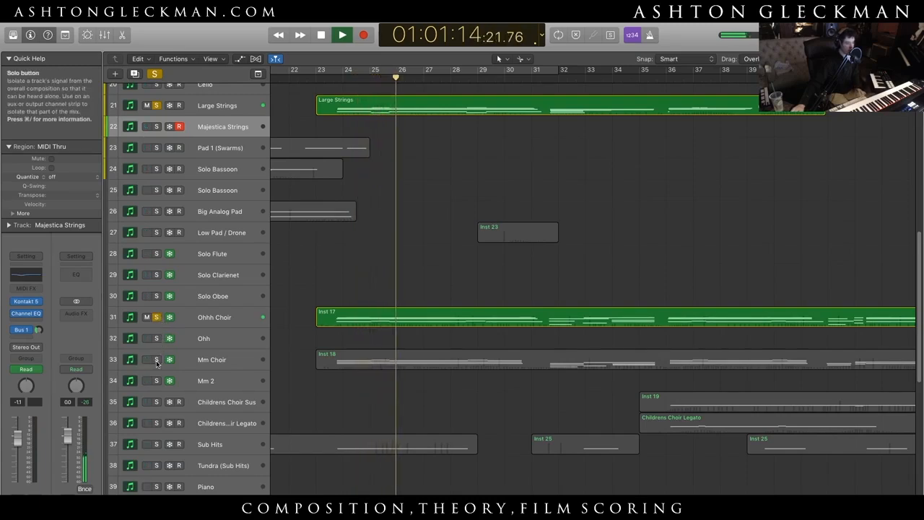
pyautogui.press('space')
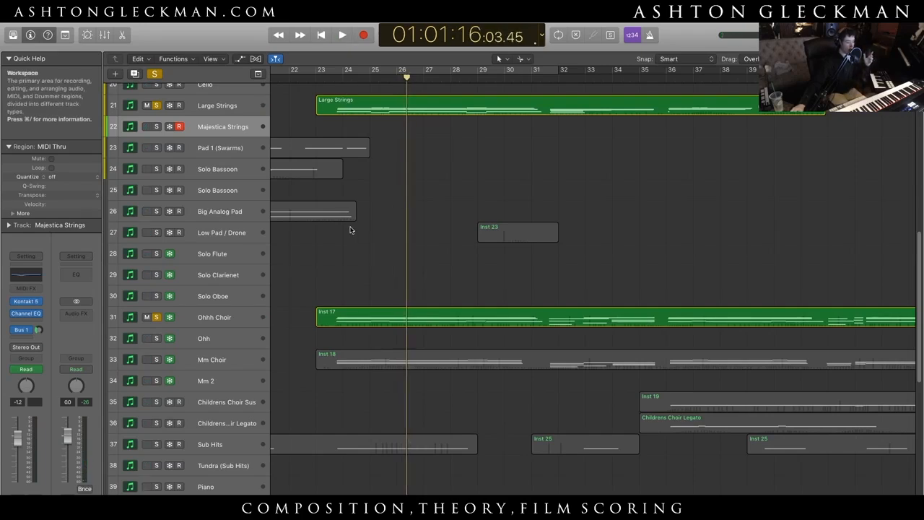
# - Replay the soloed Large Strings and Ohhh Choir briefly from just after bar 23
pyautogui.click(332, 78)
pyautogui.click(325, 77)
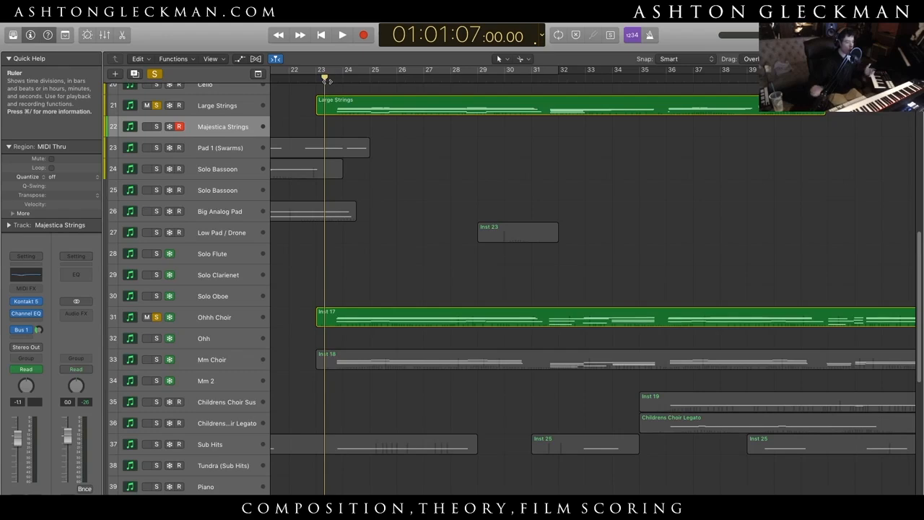
pyautogui.press('space')
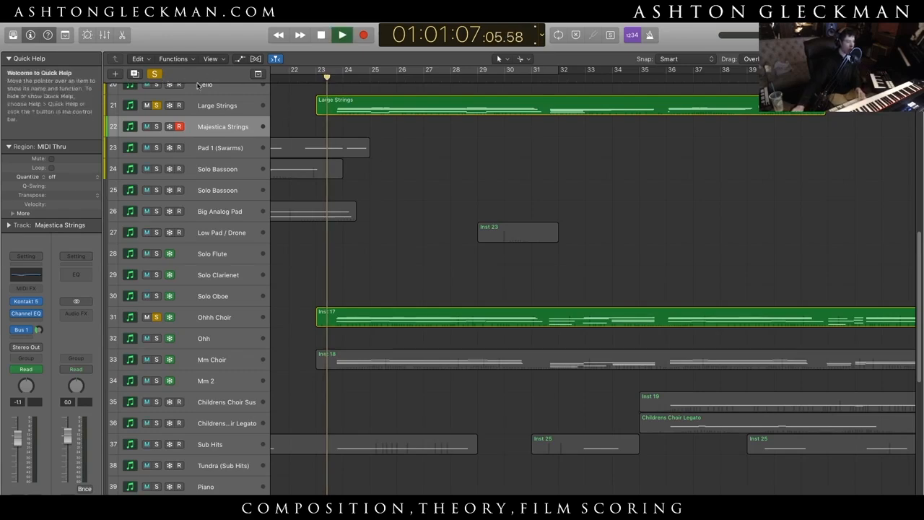
pyautogui.press('space')
# - Clear all track solos, play the full mix from the playhead, and stop near bar 25
pyautogui.scroll(-5, 422, 314)
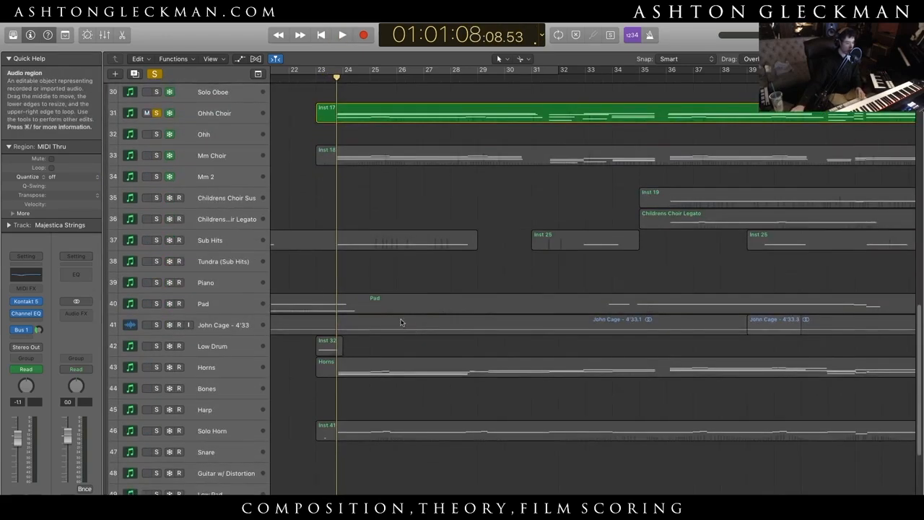
pyautogui.press('s')
pyautogui.press('space')
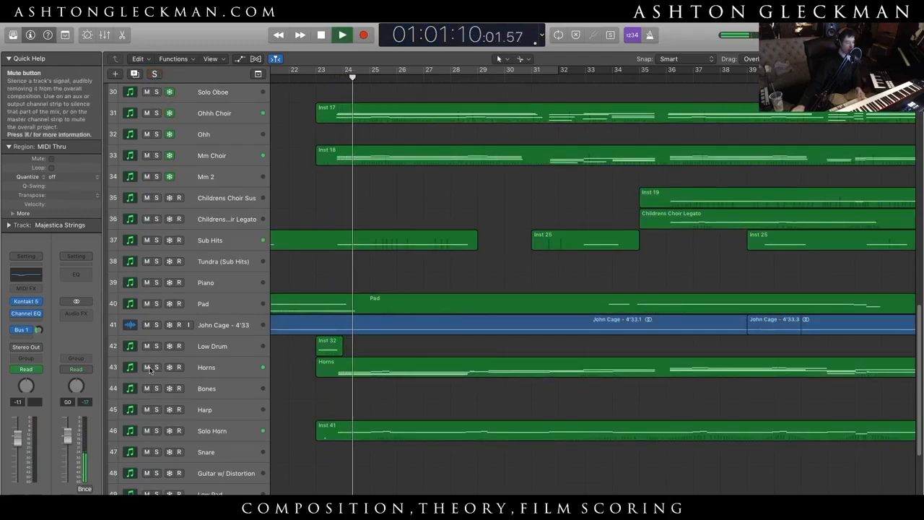
pyautogui.scroll(10, 390, 461)
pyautogui.press('space')
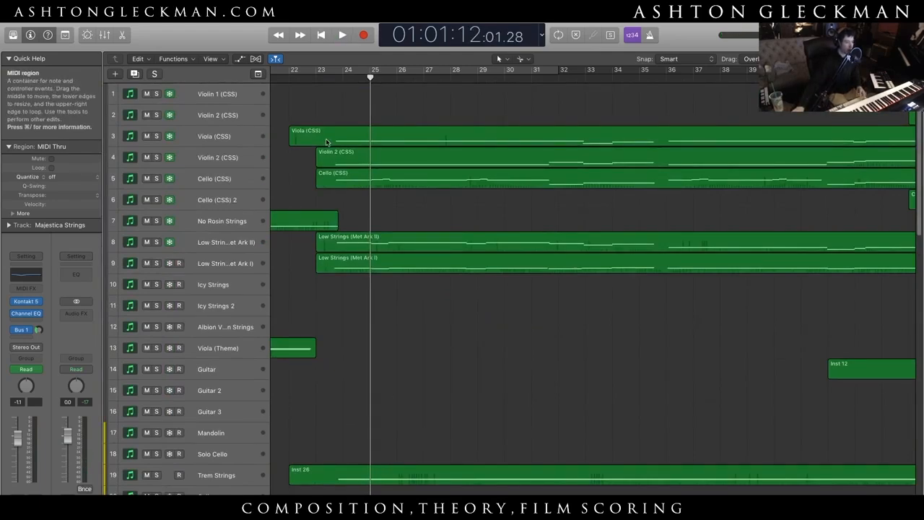
# - Solo tracks 3 to 9, Viola (CSS) through Low Strings (Met Ark I), play from just after bar 23, and mute Violin 2 (CSS) on track 2
pyautogui.click(326, 78)
pyautogui.moveTo(156, 263); pyautogui.dragTo(156, 136)
pyautogui.press('space')
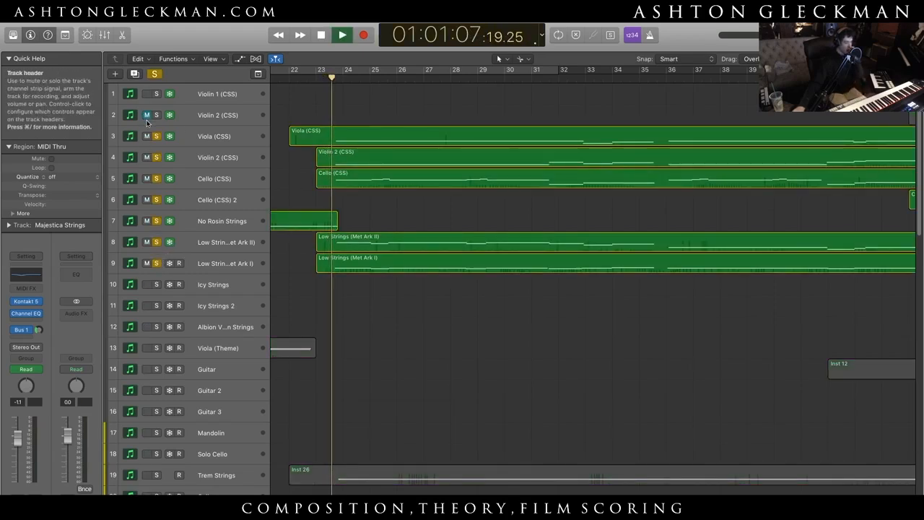
pyautogui.click(147, 113)
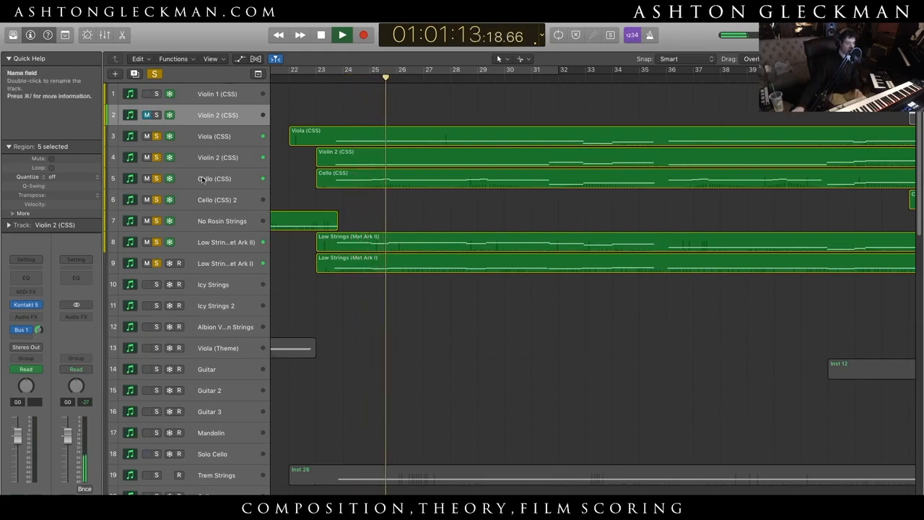
# - Stop playback, select the Cello (CSS) track, and deselect its regions
pyautogui.press('space')
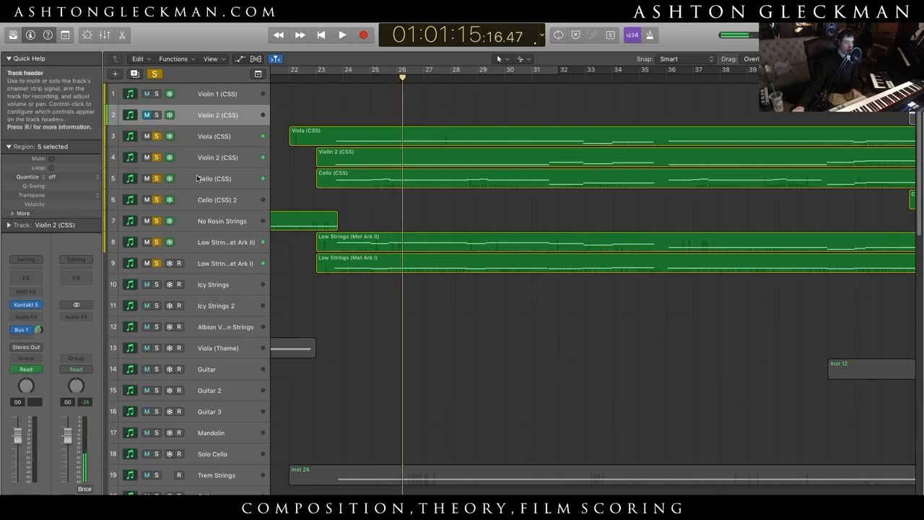
pyautogui.click(216, 180)
pyautogui.click(348, 195)
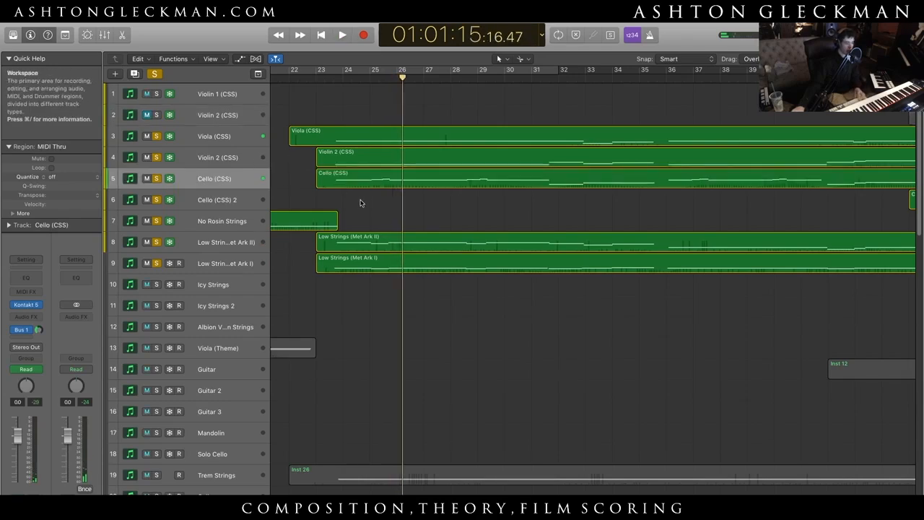
# - Move the Violin 2 (CSS) track from position 4 to above Viola (CSS), keeping the track frozen
pyautogui.click(223, 100)
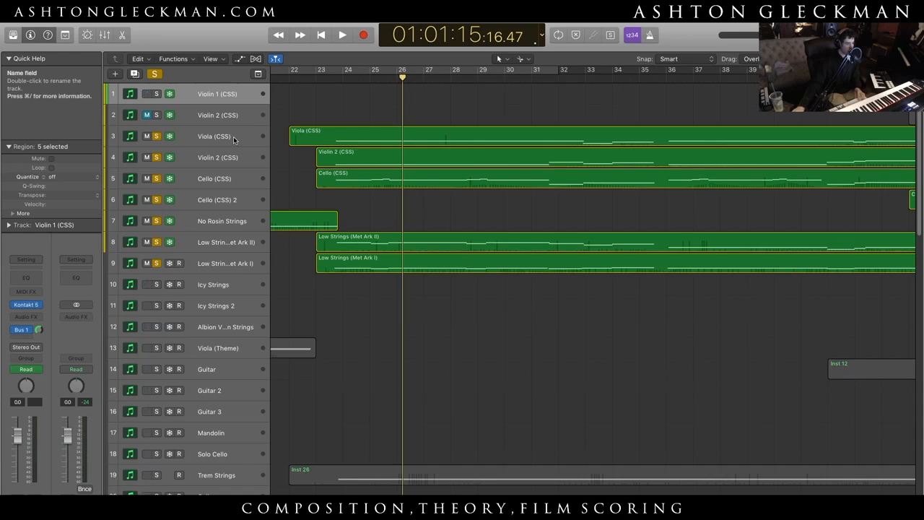
pyautogui.moveTo(229, 157); pyautogui.dragTo(230, 115)
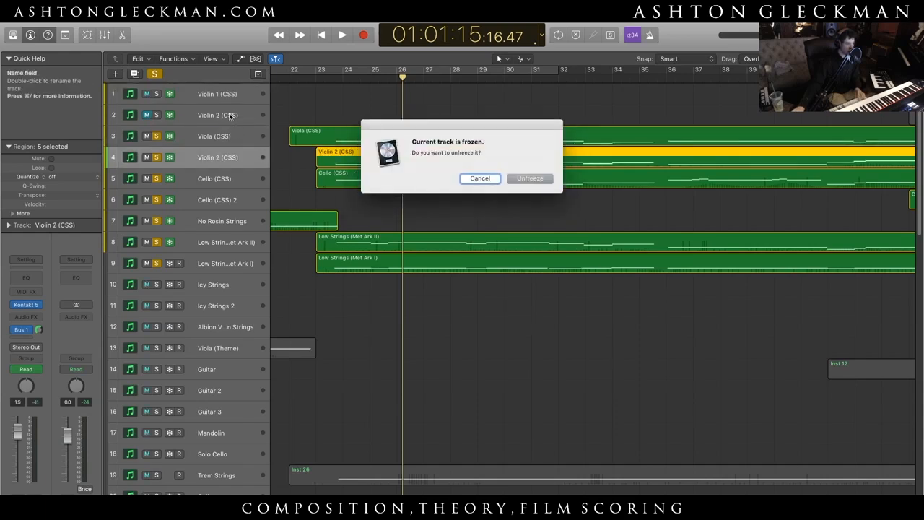
pyautogui.click(479, 179)
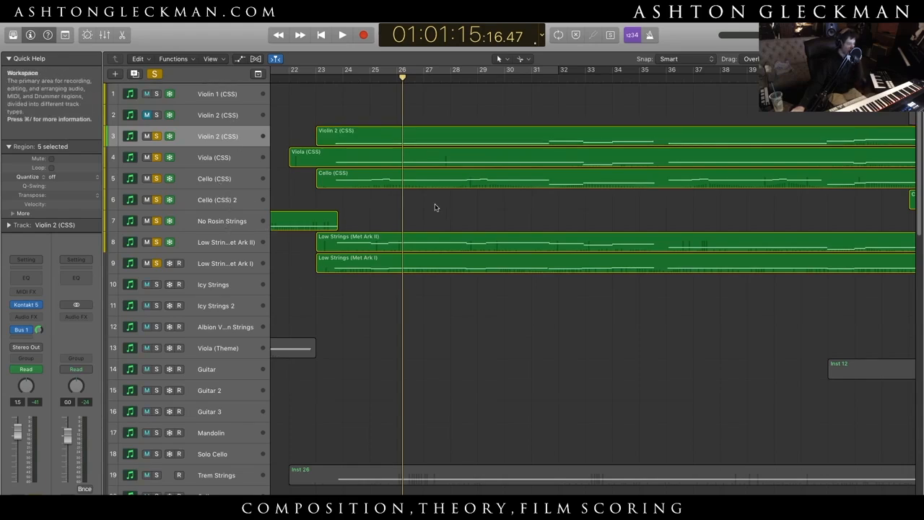
# - Clear all track solos and place the playhead midway through bar 45
pyautogui.click(316, 79)
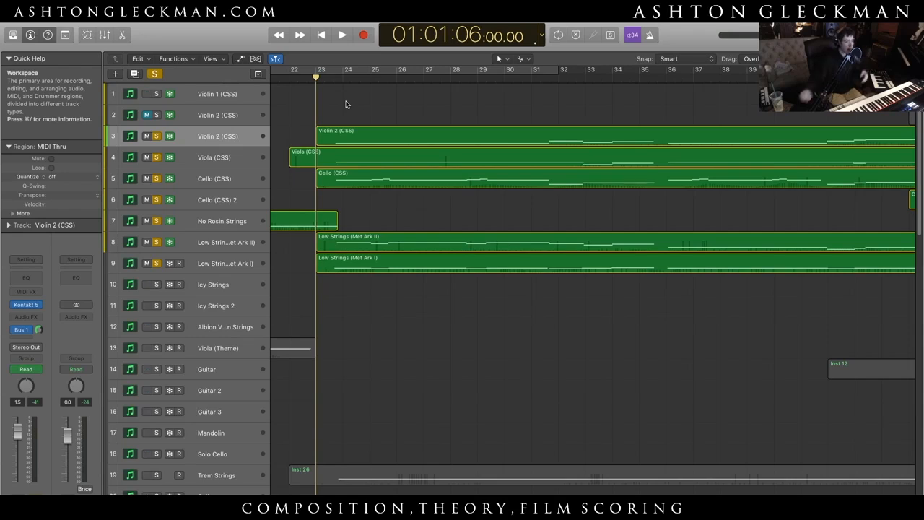
pyautogui.click(154, 74)
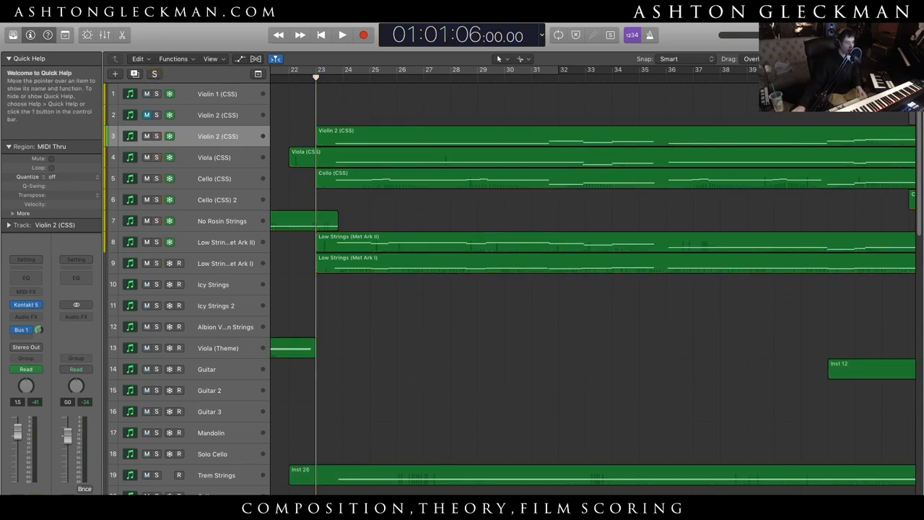
pyautogui.hscroll(10, 592, 281)
pyautogui.hscroll(-3, 479, 295)
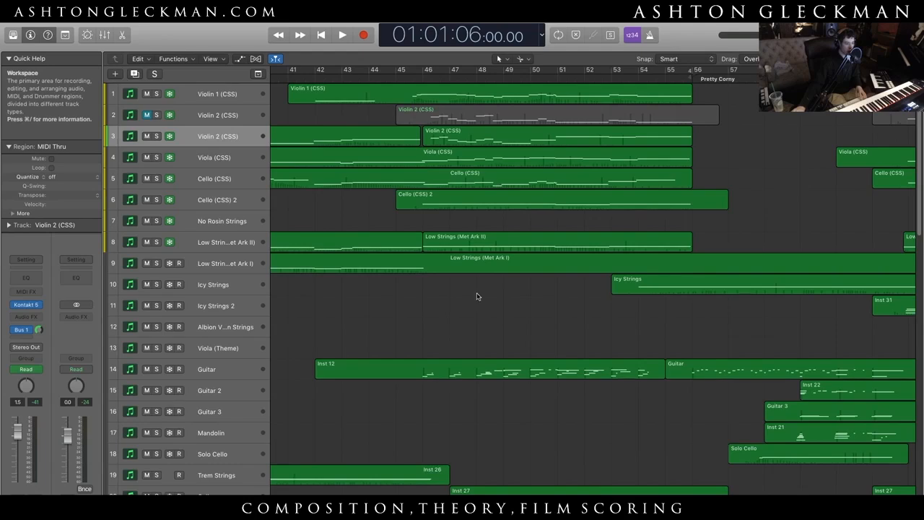
pyautogui.click(406, 73)
pyautogui.moveTo(405, 75); pyautogui.dragTo(423, 77)
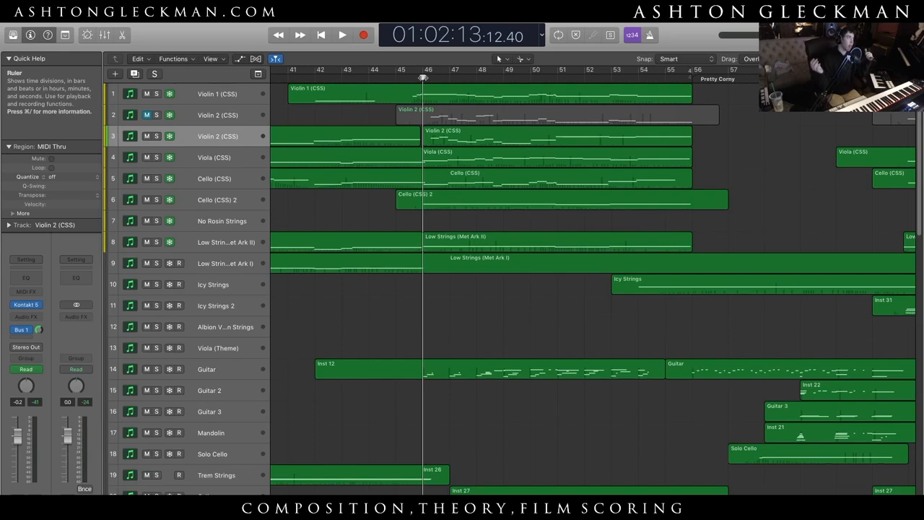
pyautogui.moveTo(423, 78); pyautogui.dragTo(409, 78)
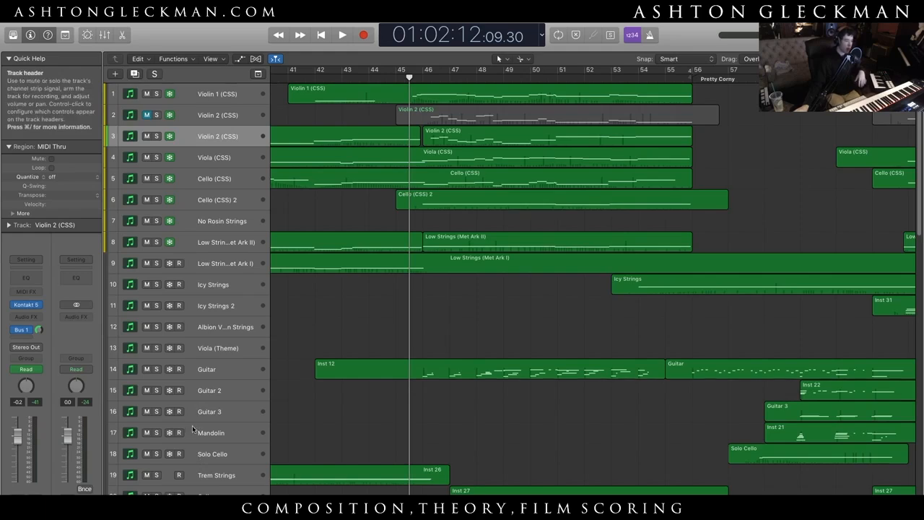
# - Select the Guitar track on track 14 and deselect its regions
pyautogui.click(206, 368)
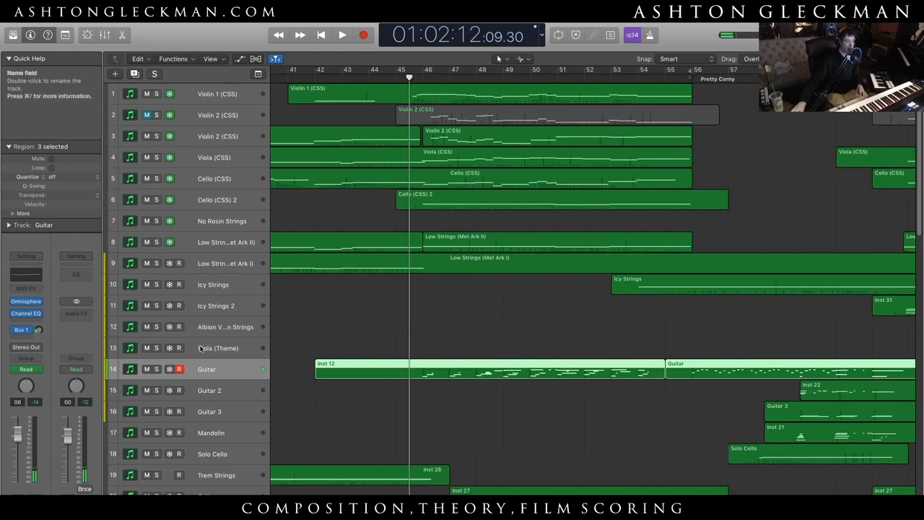
pyautogui.click(622, 458)
pyautogui.hscroll(-3, 592, 288)
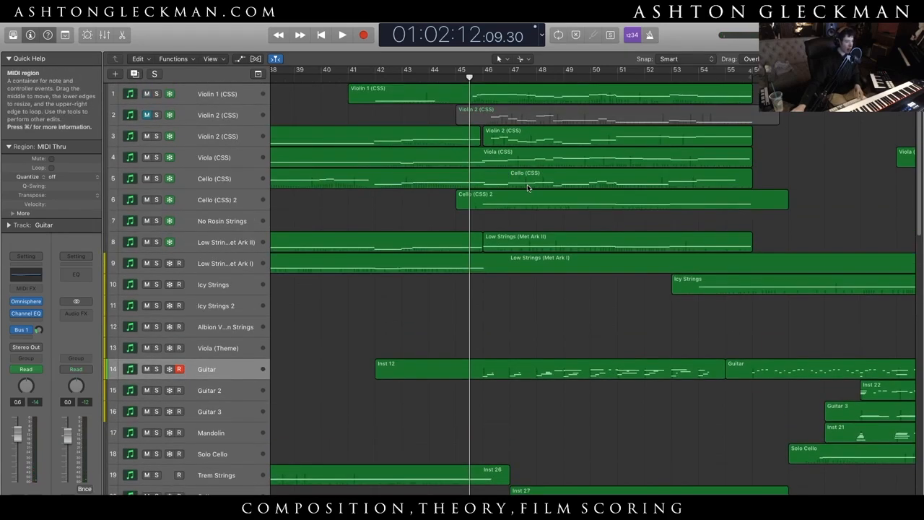
# - Unmute Violin 2 (CSS) on track 2 and play the full mix from just after bar 23
pyautogui.click(147, 116)
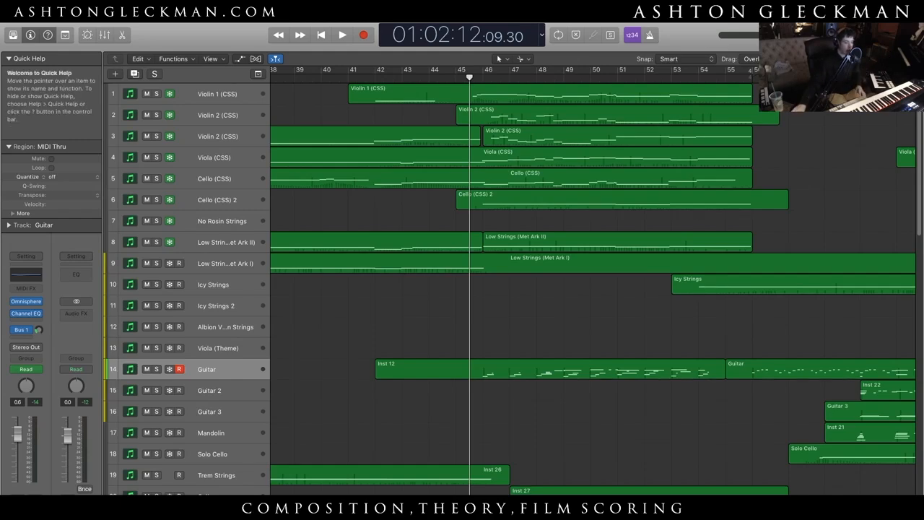
pyautogui.hscroll(-10, 433, 94)
pyautogui.click(444, 79)
pyautogui.press('space')
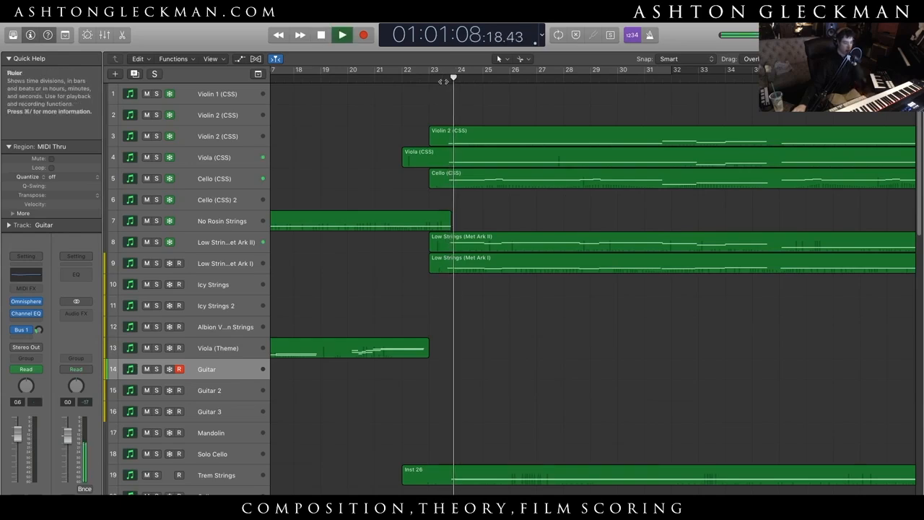
# - During playback, progressively solo tracks 3 to 9, Violin 2 (CSS) through Low Strings (Met Ark I)
pyautogui.click(156, 136)
pyautogui.click(156, 157)
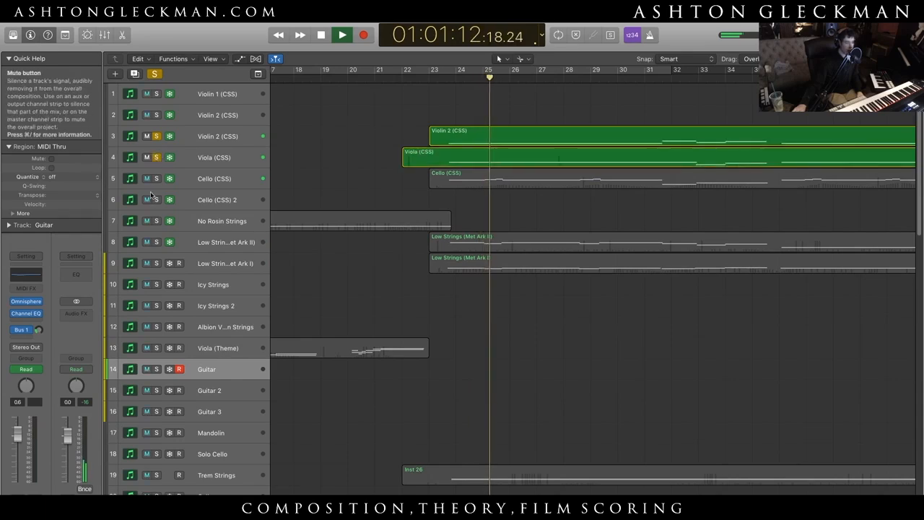
pyautogui.click(157, 178)
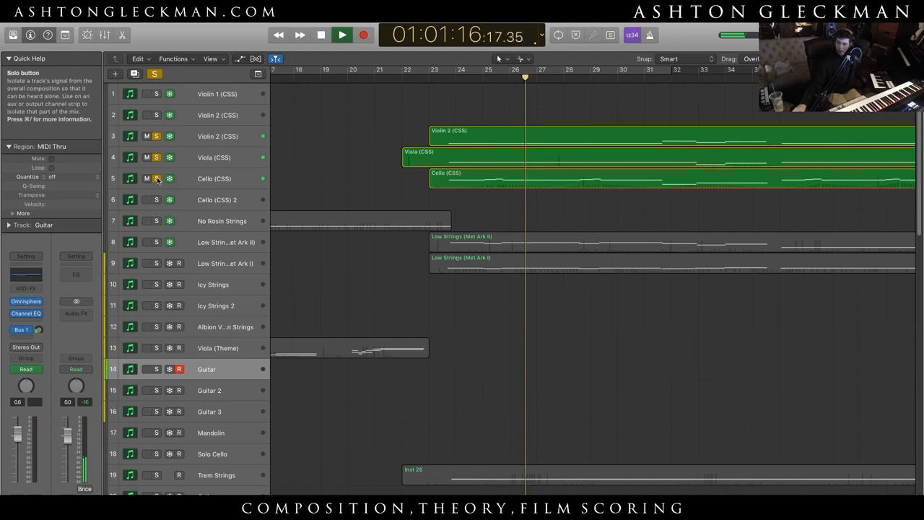
pyautogui.click(157, 221)
pyautogui.click(159, 242)
pyautogui.click(157, 262)
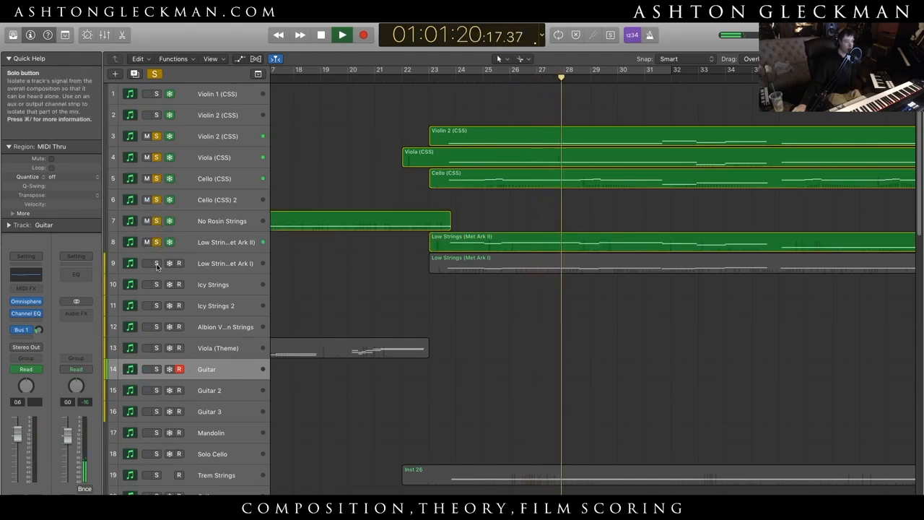
# - Add Trem Strings and Large Strings to the soloed tracks while playback continues
pyautogui.scroll(-3, 215, 316)
pyautogui.click(157, 352)
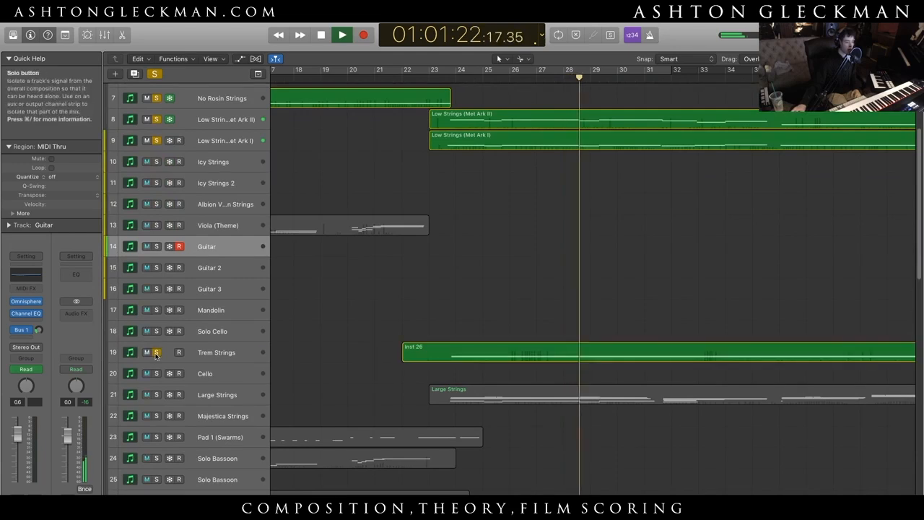
pyautogui.scroll(-2, 157, 346)
pyautogui.click(157, 316)
# - Add Ohhh Choir and Mm Choir to the soloed tracks, leaving Mm 2 unsoloed, and select the Mm Choir track
pyautogui.scroll(-3, 249, 368)
pyautogui.scroll(-3, 249, 369)
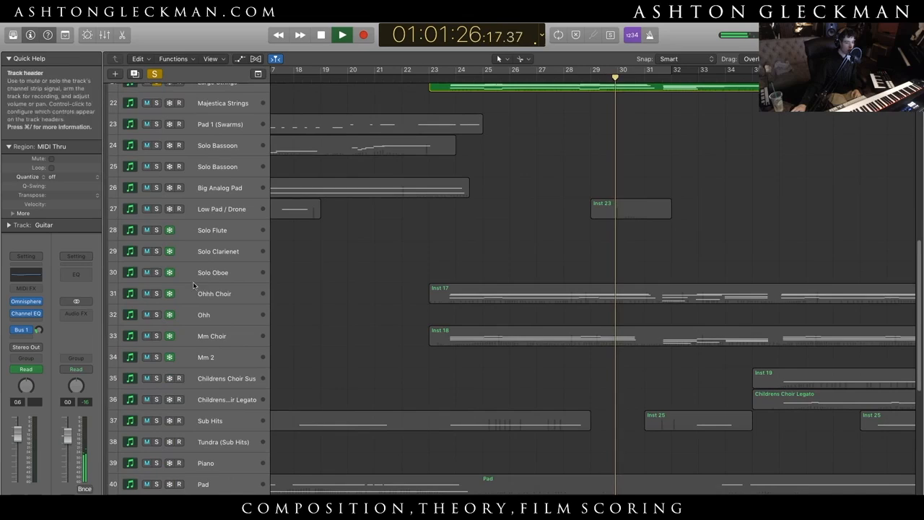
pyautogui.click(156, 293)
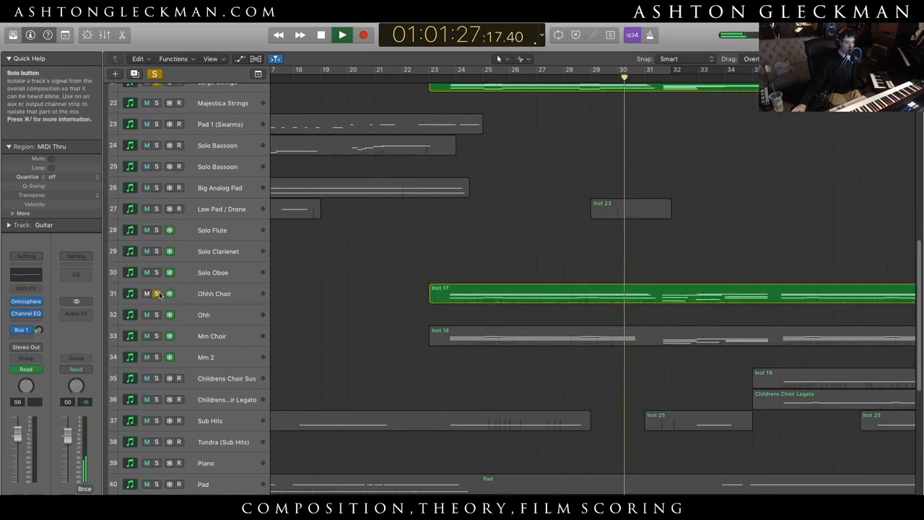
pyautogui.click(157, 355)
pyautogui.click(156, 356)
pyautogui.click(157, 335)
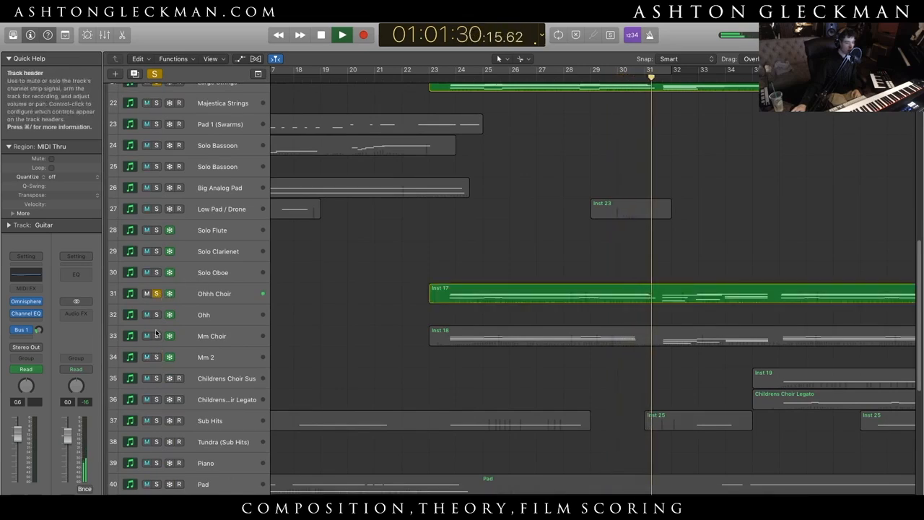
pyautogui.click(238, 336)
# - Add Pad, John Cage - 4'33, Horns and Solo Horn to the soloed tracks during playback
pyautogui.scroll(-3, 334, 370)
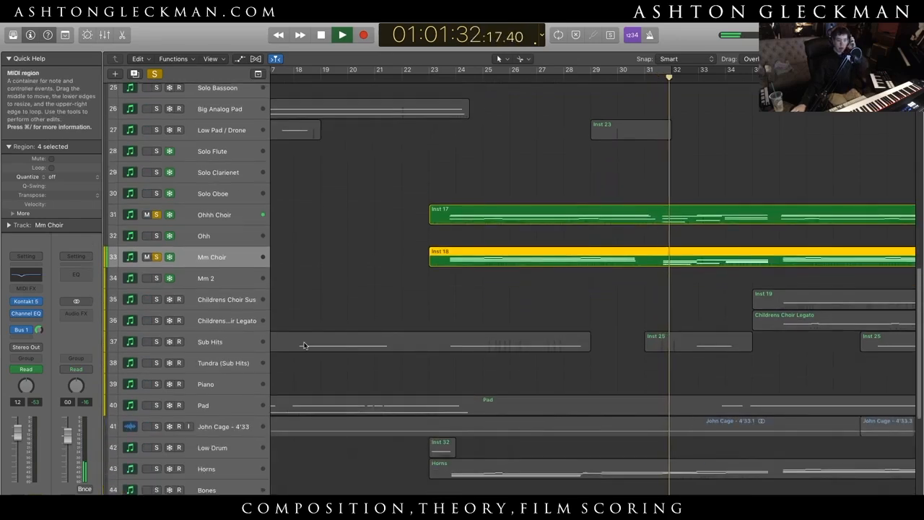
pyautogui.scroll(-1, 299, 345)
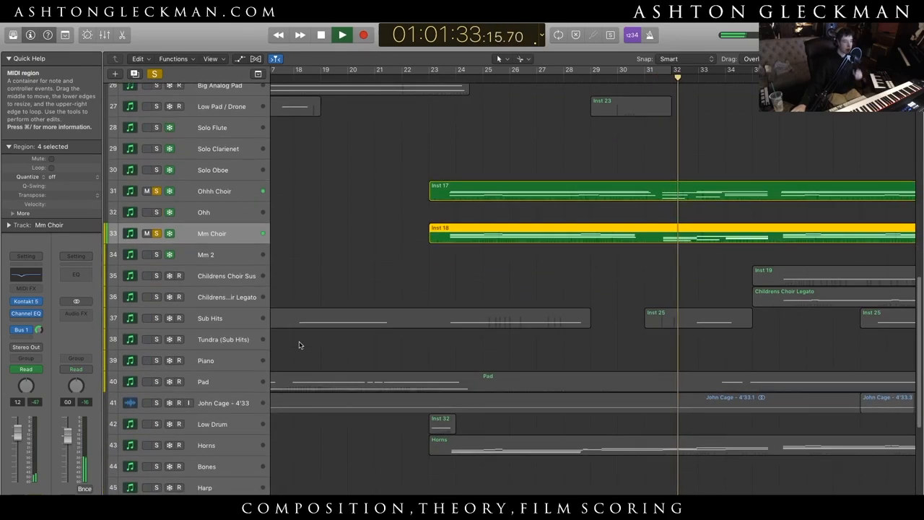
pyautogui.click(157, 381)
pyautogui.click(157, 403)
pyautogui.scroll(-3, 160, 405)
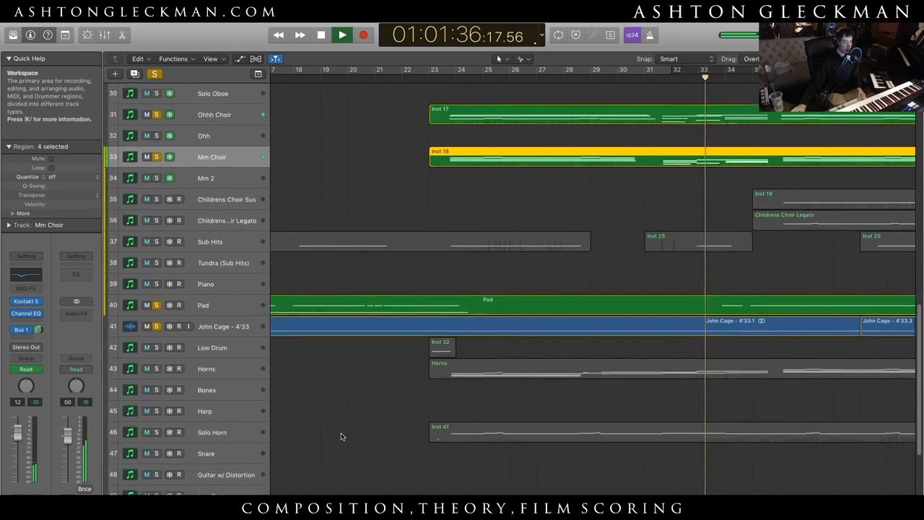
pyautogui.click(156, 363)
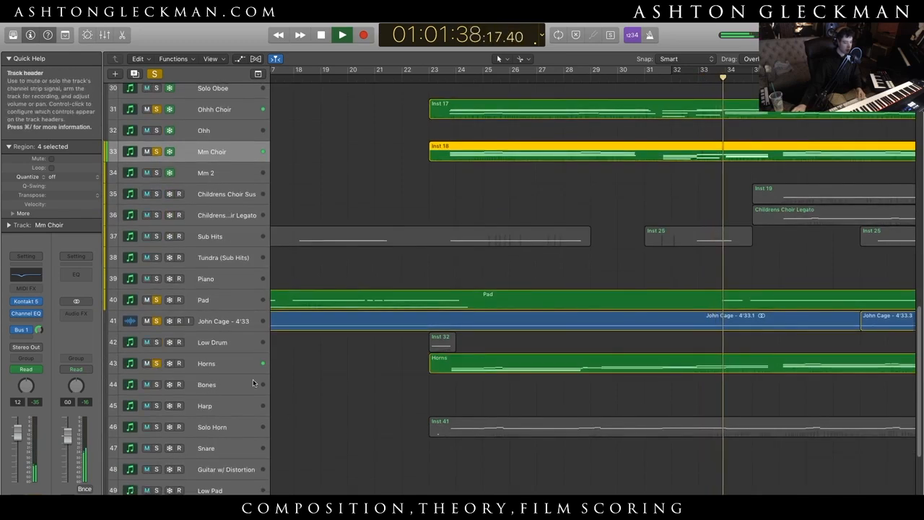
pyautogui.scroll(-3, 252, 381)
pyautogui.click(157, 354)
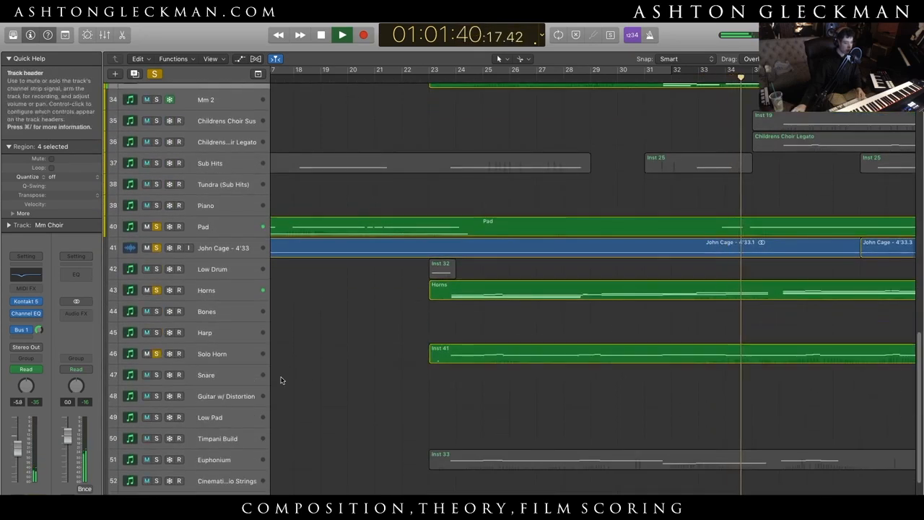
pyautogui.scroll(-3, 311, 385)
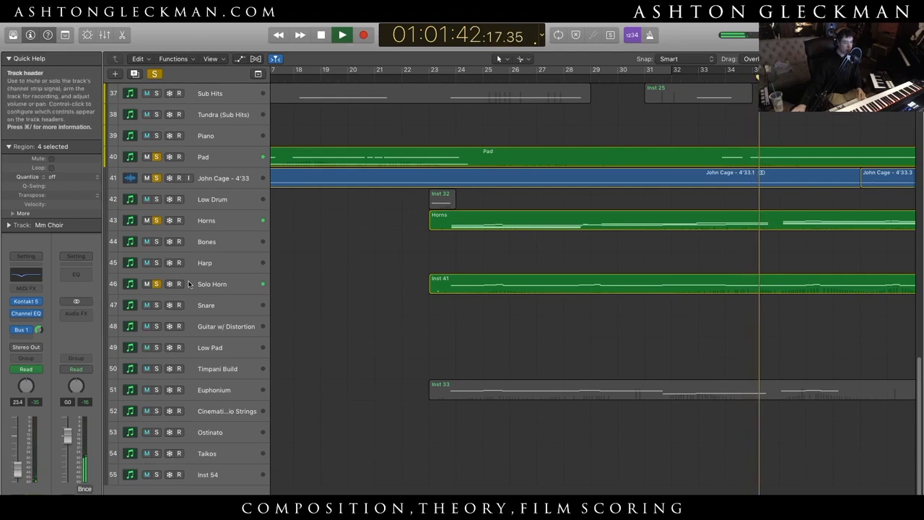
# - Clear all track solos, hear the full mix, and stop playback just before bar 37
pyautogui.click(155, 74)
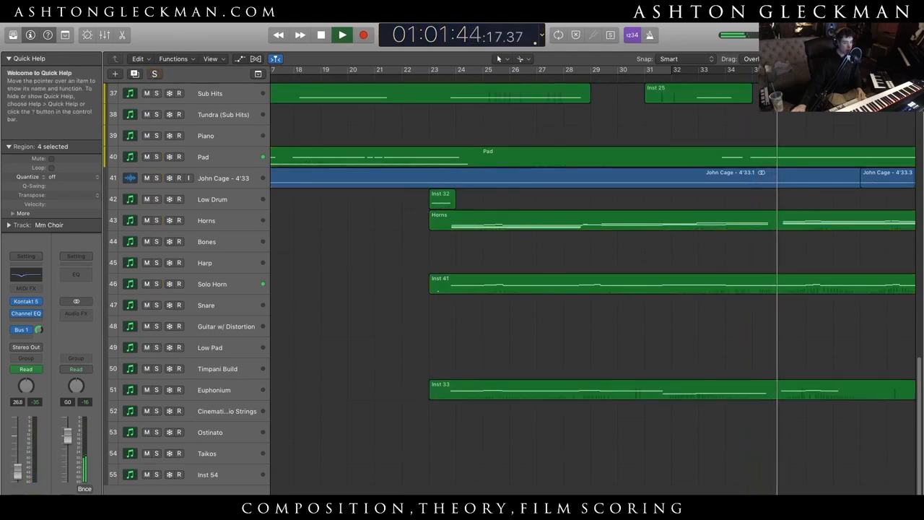
pyautogui.hscroll(10, 592, 386)
pyautogui.scroll(2, 593, 386)
pyautogui.scroll(8, 592, 386)
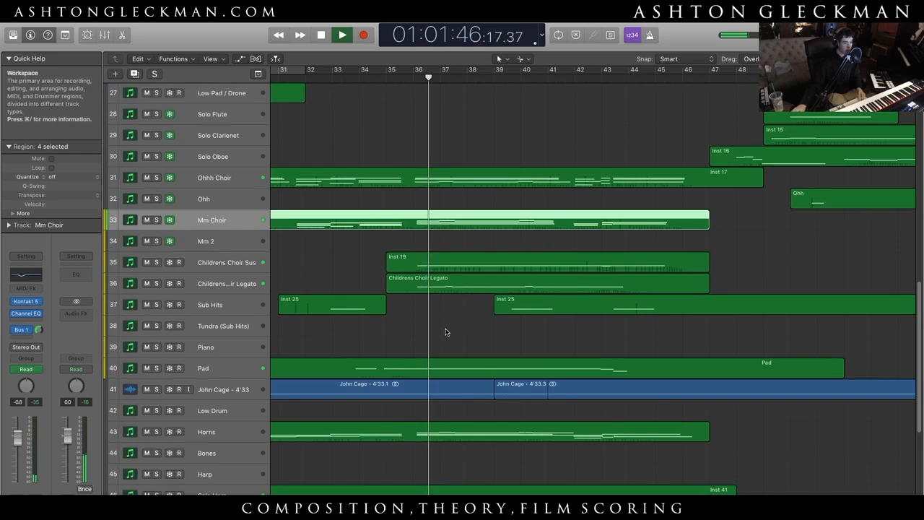
pyautogui.press('space')
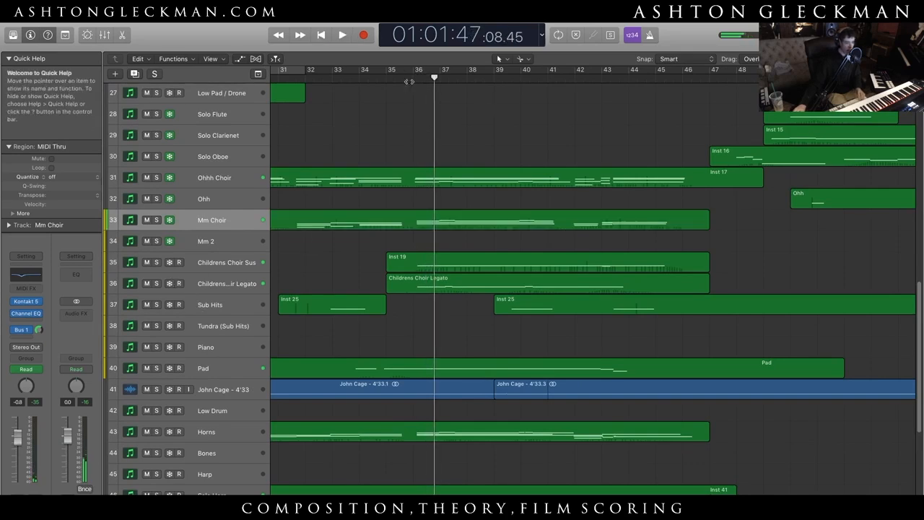
# - Solo Childrens Choir Sus and Childrens Choir Legato, play them from bar 36, and stop just before bar 41
pyautogui.scroll(1, 425, 80)
pyautogui.click(409, 78)
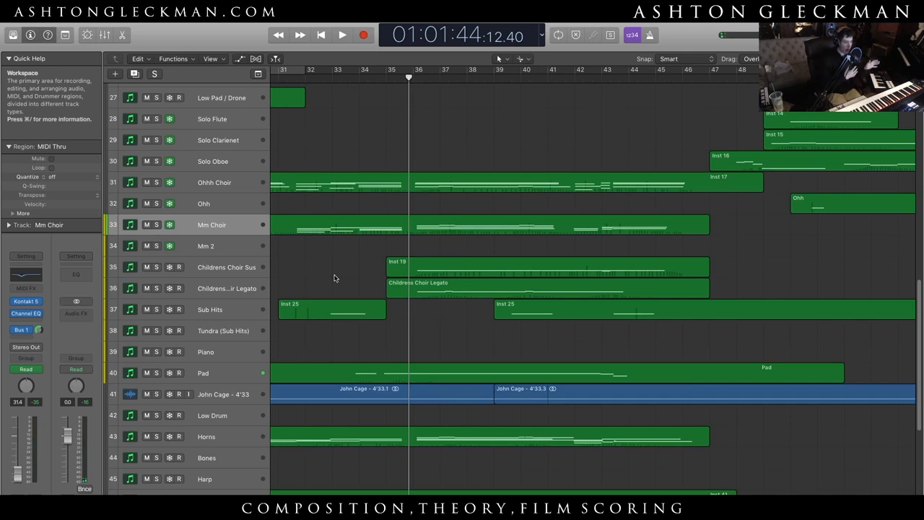
pyautogui.click(422, 78)
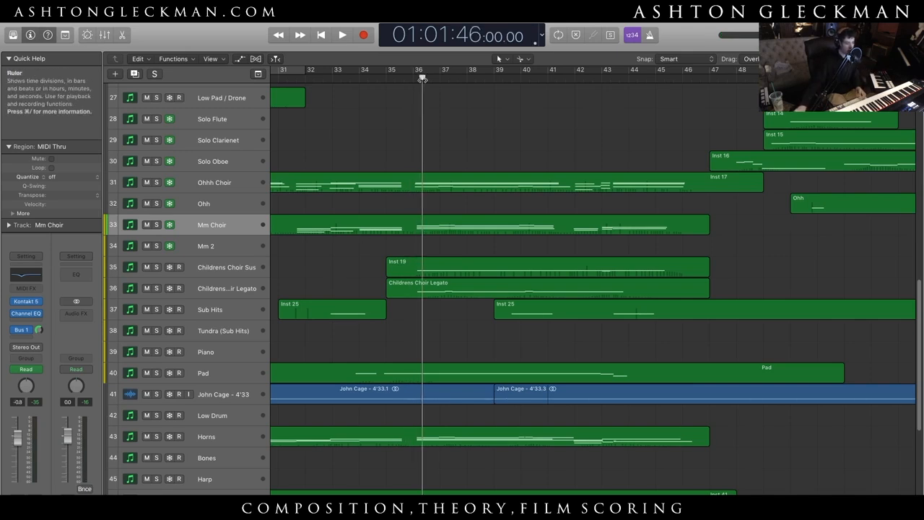
pyautogui.click(156, 288)
pyautogui.click(155, 267)
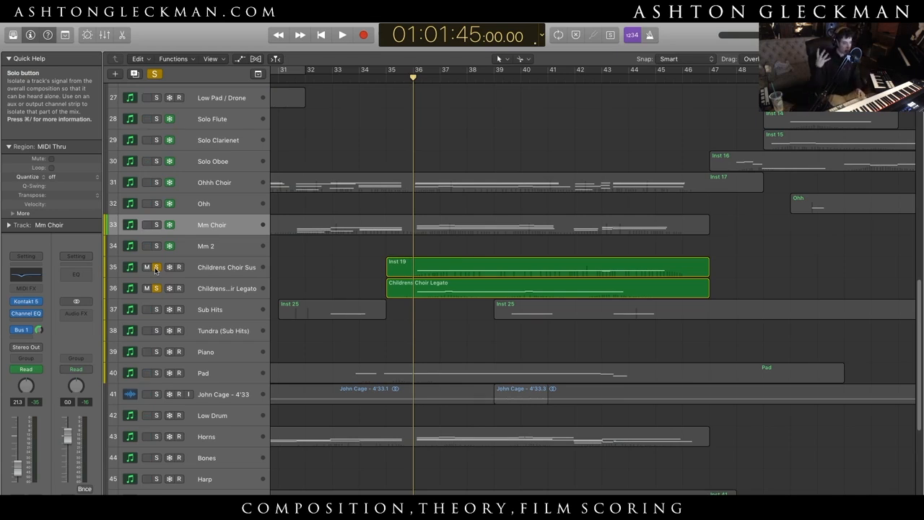
pyautogui.press('space')
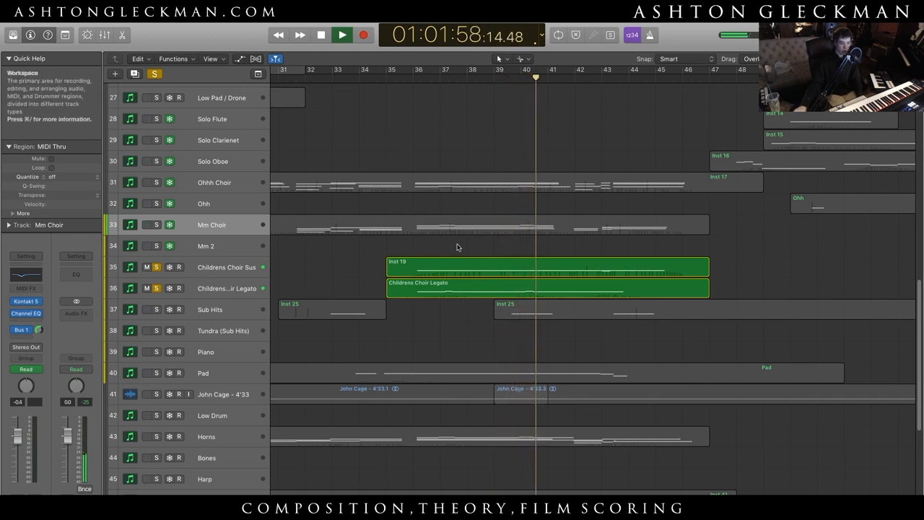
pyautogui.press('space')
# - Select the Childrens Choir Sus track, and solo and unfreeze the Mm Choir track
pyautogui.click(212, 265)
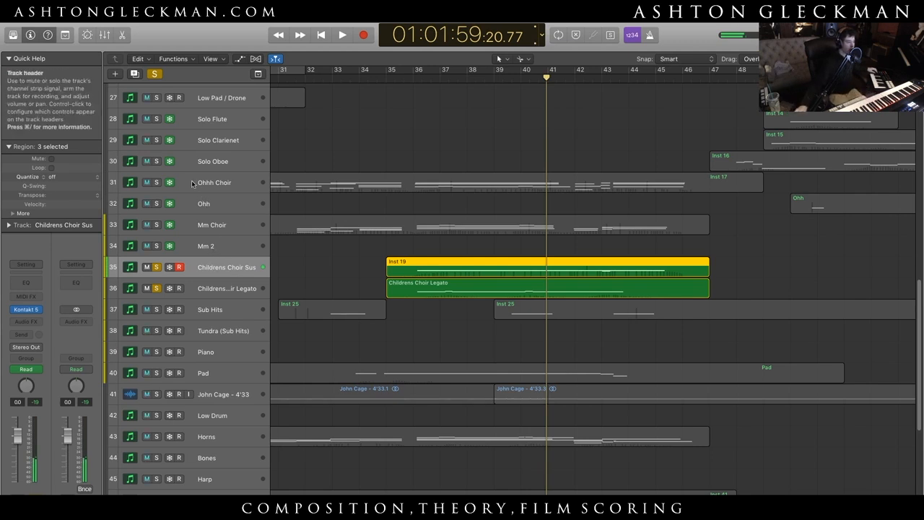
pyautogui.click(237, 218)
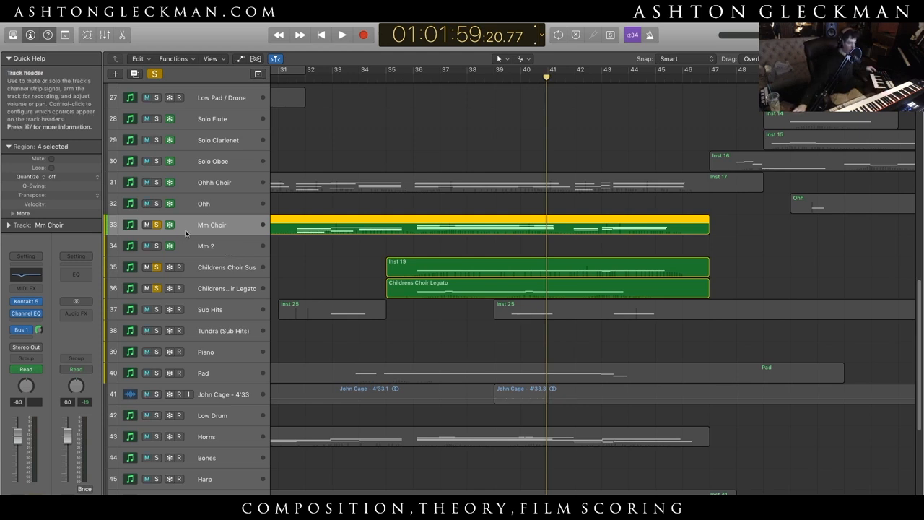
pyautogui.rightClick(206, 222)
pyautogui.click(183, 325)
pyautogui.click(170, 225)
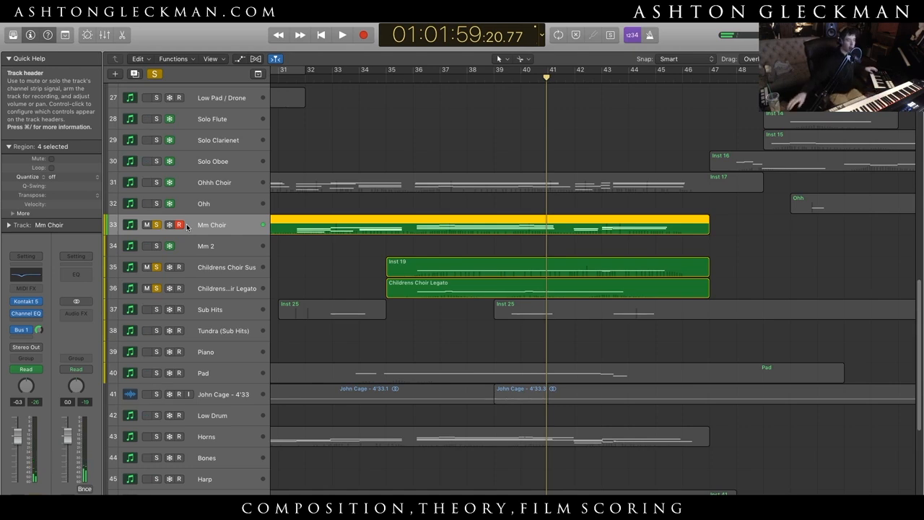
# - Clear all track solos and look over the full track list from Violin 1 (CSS) down to Inst 54
pyautogui.hotkey('ctrl', 's')
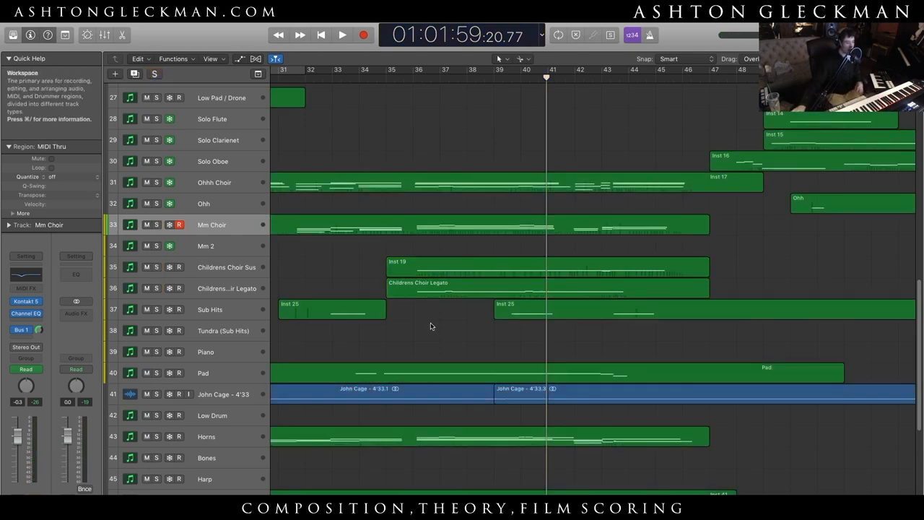
pyautogui.scroll(5, 431, 326)
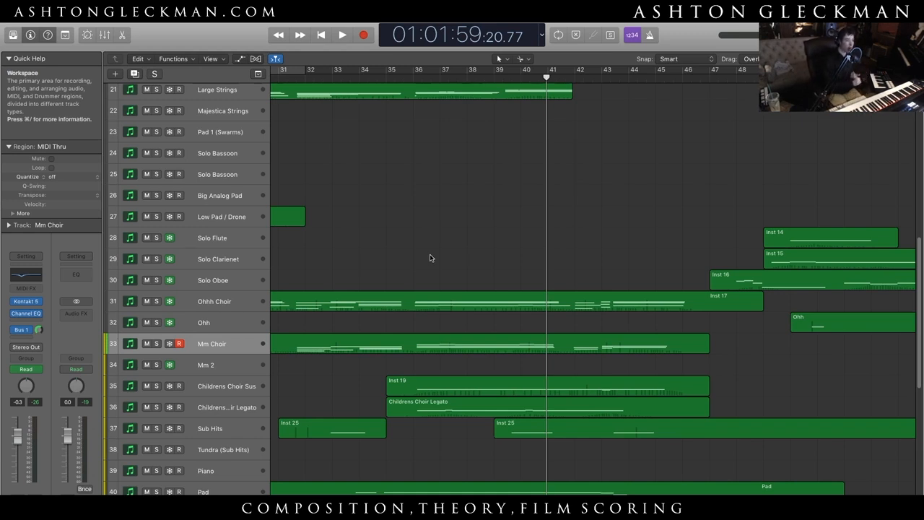
pyautogui.scroll(-10, 429, 258)
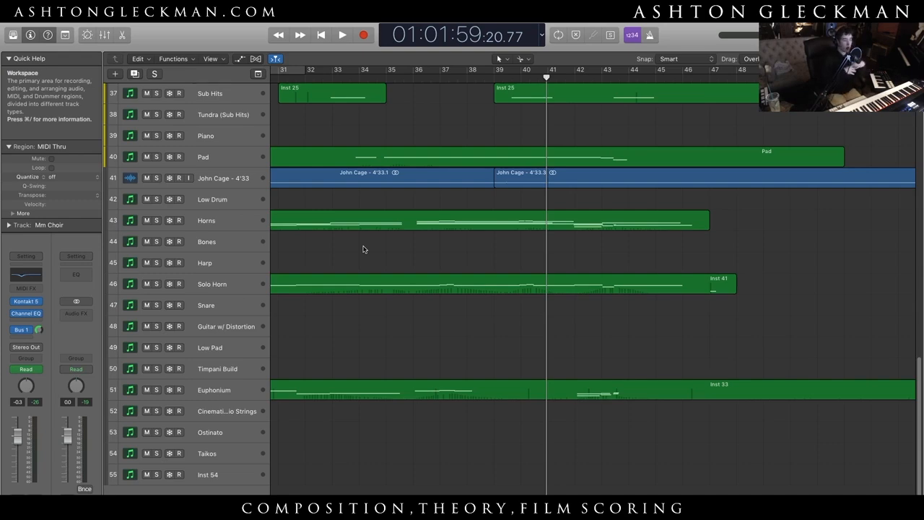
pyautogui.scroll(15, 367, 251)
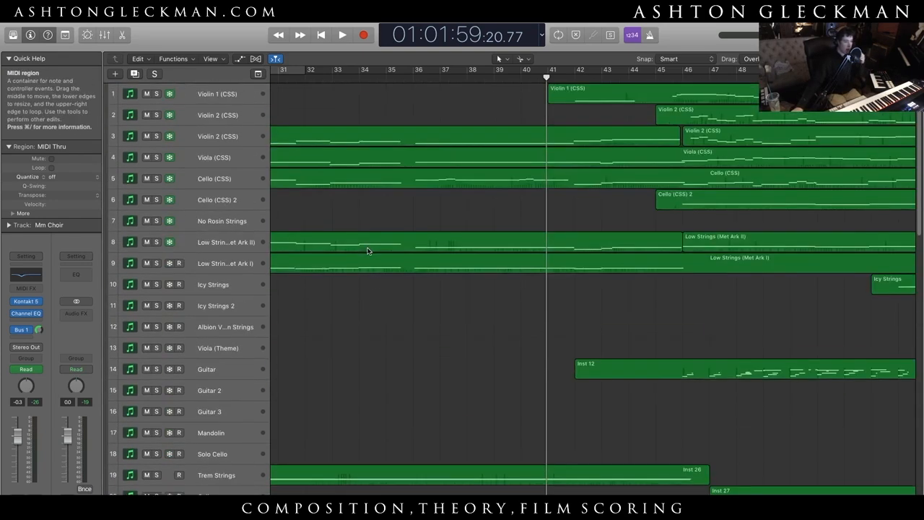
# - Play the full mix from the middle of bar 23 and stop playback late in bar 24
pyautogui.hscroll(-5, 424, 343)
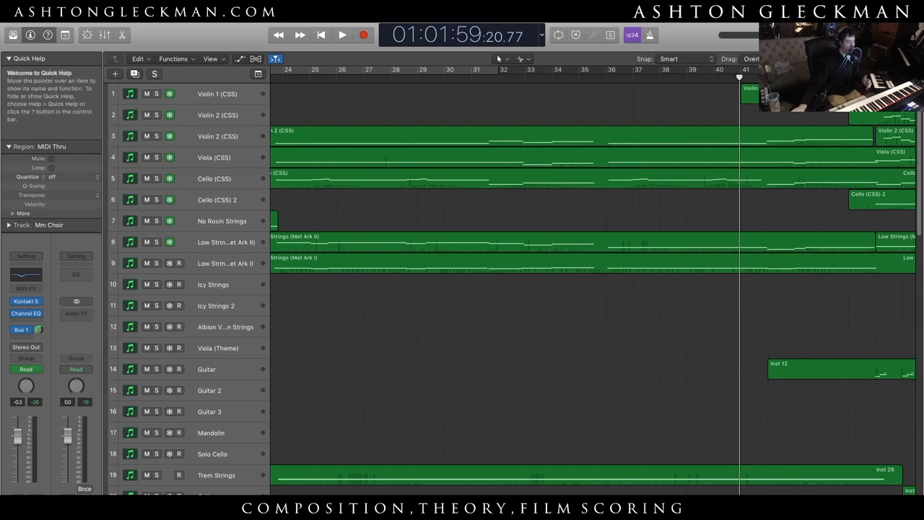
pyautogui.hscroll(-5, 428, 332)
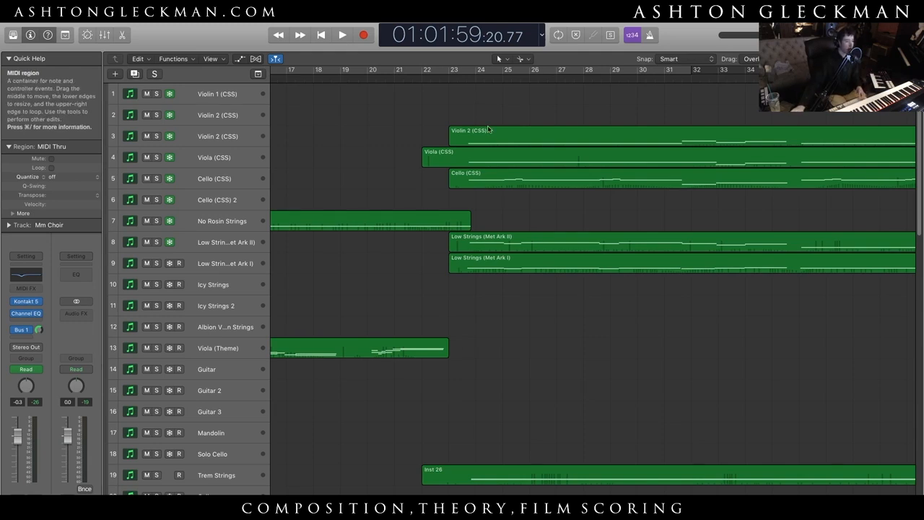
pyautogui.click(467, 77)
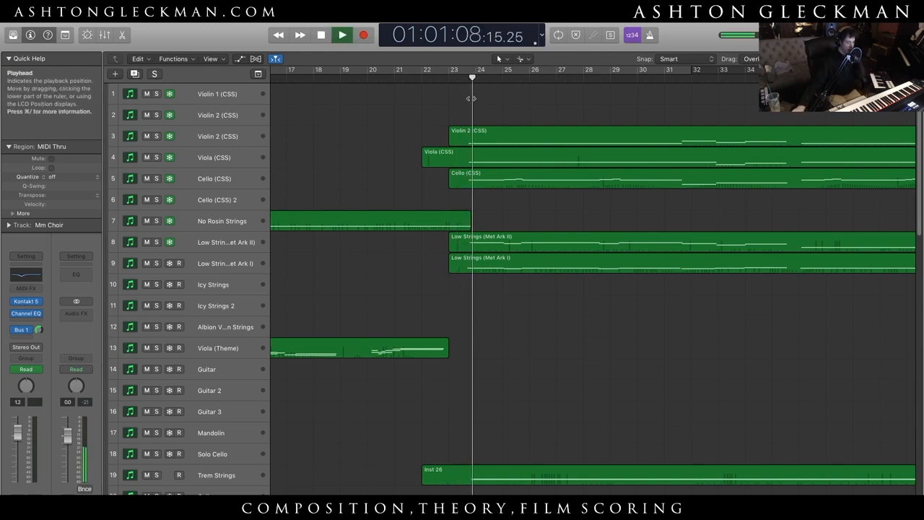
pyautogui.hscroll(4, 447, 355)
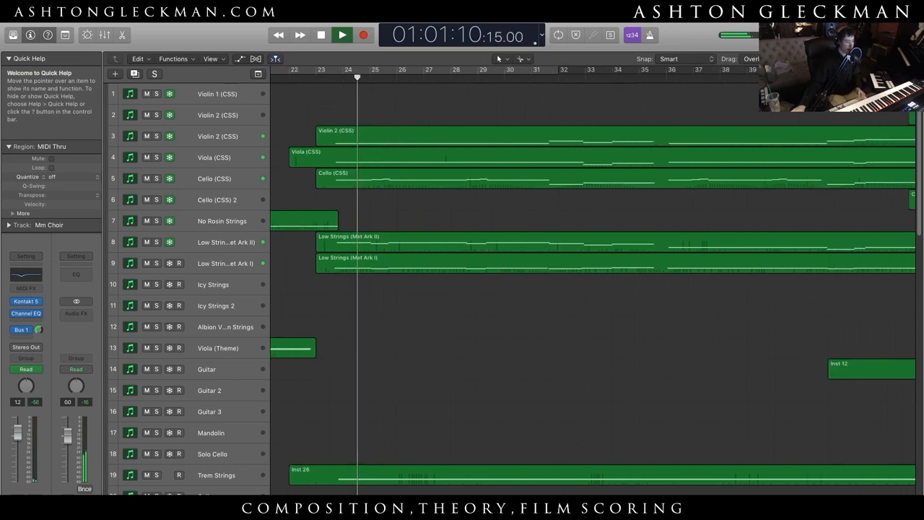
pyautogui.press('space')
# - Solo both Low Strings (Met Ark) tracks, play them from the middle of bar 23, and stop late in bar 24
pyautogui.click(155, 264)
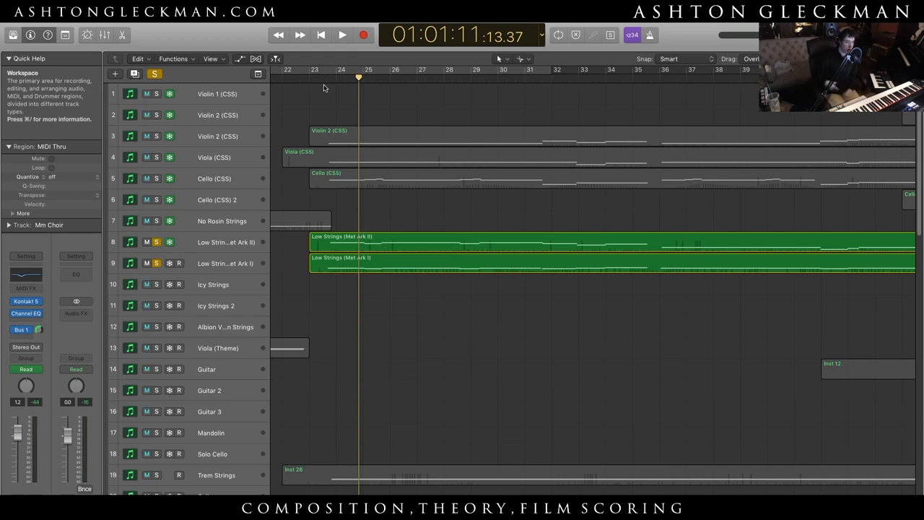
pyautogui.click(324, 88)
pyautogui.press('space')
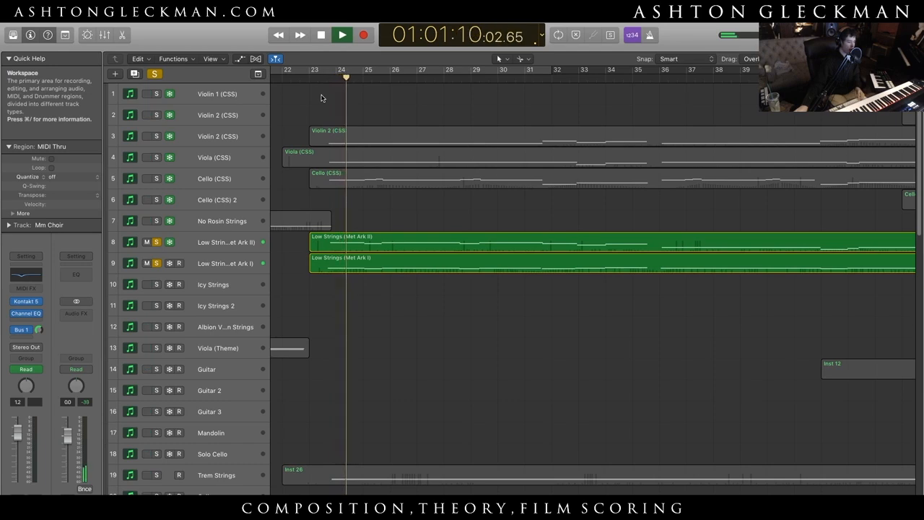
pyautogui.press('space')
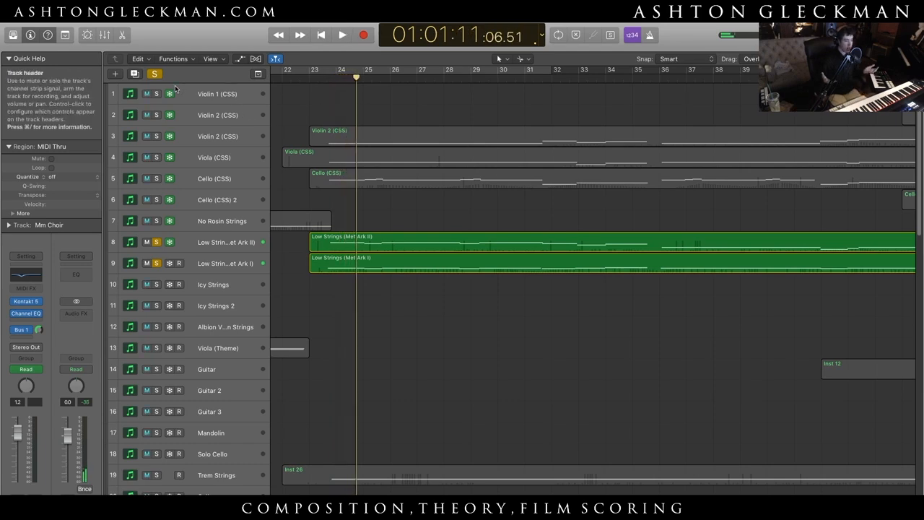
# - Clear the low strings solos and look over the tracks from Trem Strings down through the choirs to Horns
pyautogui.scroll(-5, 388, 456)
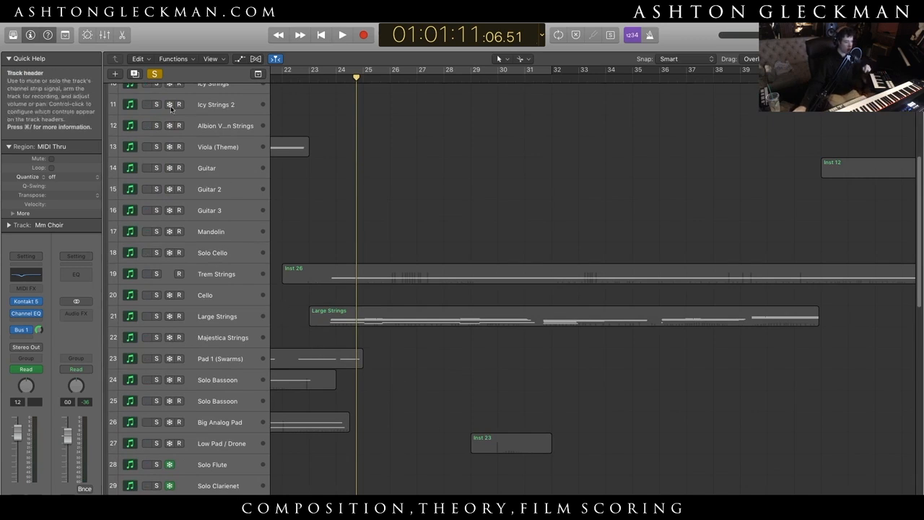
pyautogui.click(155, 74)
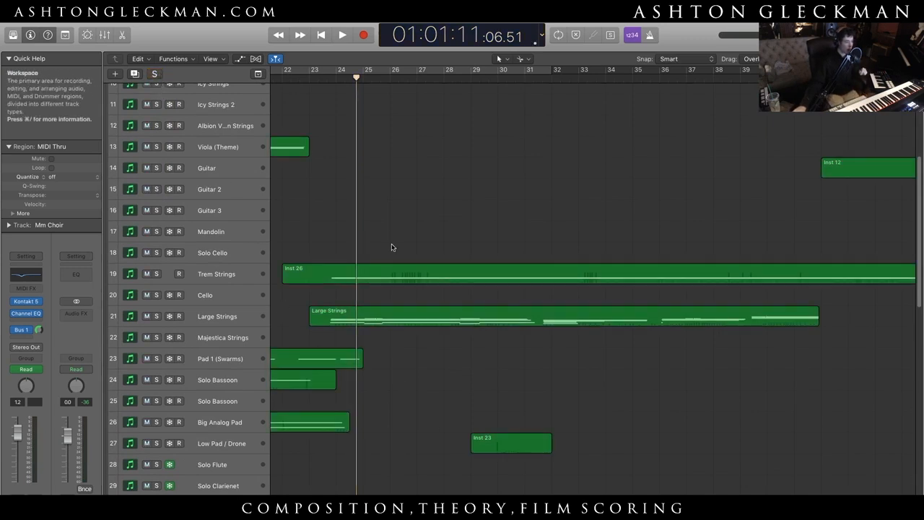
pyautogui.scroll(-1, 284, 309)
pyautogui.click(265, 294)
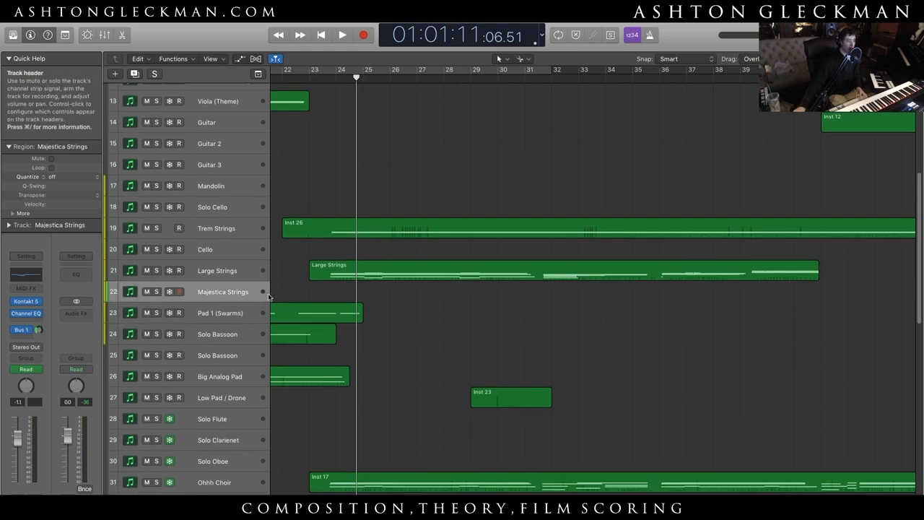
pyautogui.scroll(-4, 346, 310)
pyautogui.scroll(-3, 353, 342)
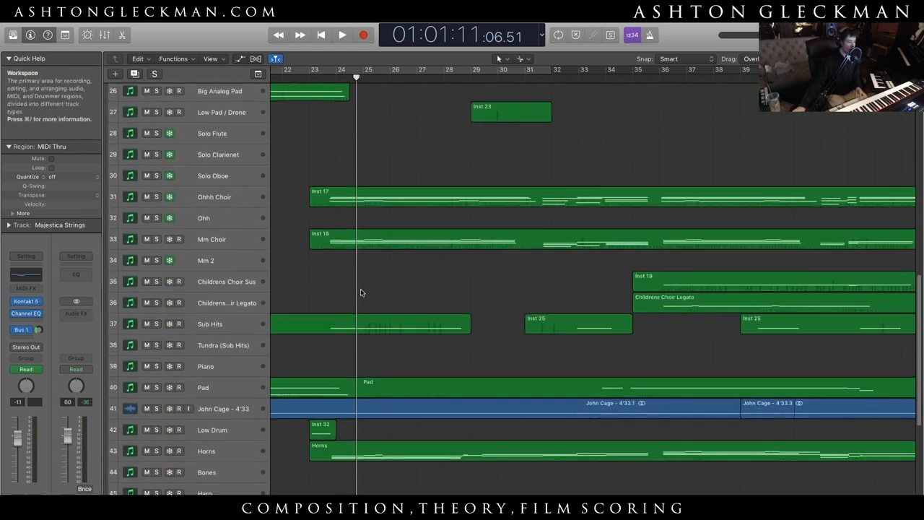
# - Select the tracks from Solo Flute to Mm Choir, reduce the selection to Solo Flute, and view the woodwind regions from bar 47 on
pyautogui.click(262, 139)
pyautogui.keyDown('shift'); pyautogui.click(265, 232); pyautogui.keyUp('shift')
pyautogui.click(342, 135)
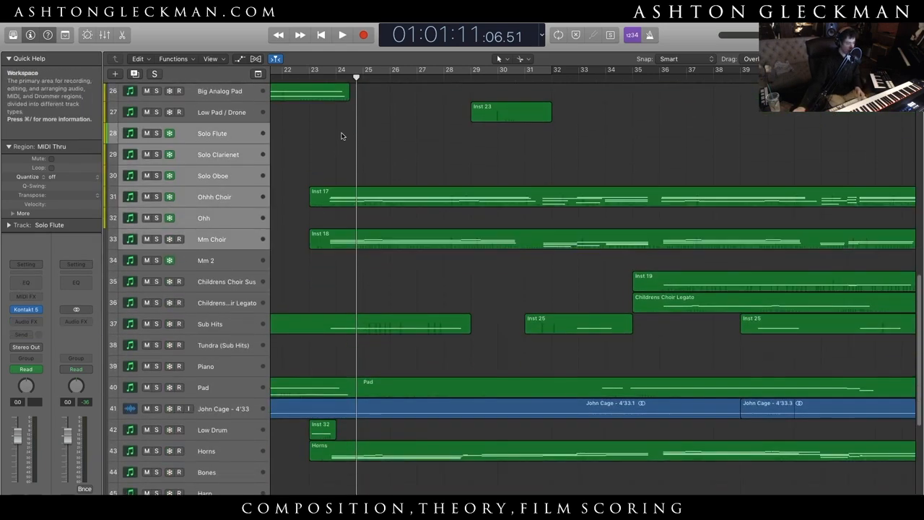
pyautogui.click(251, 139)
pyautogui.click(403, 145)
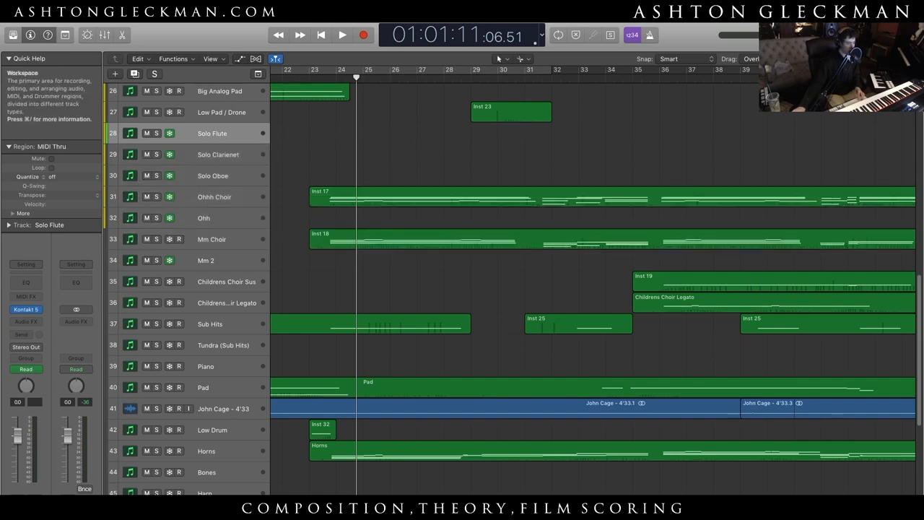
pyautogui.hscroll(10, 407, 200)
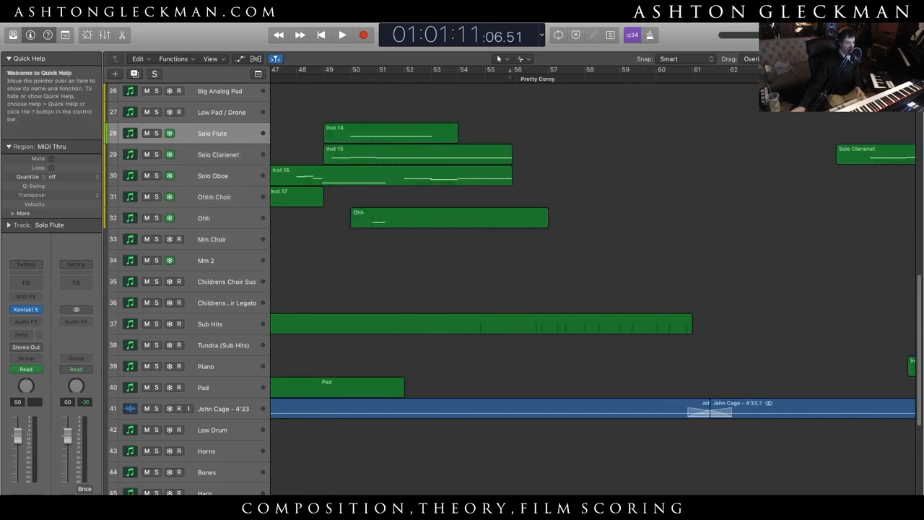
pyautogui.hscroll(-12, 480, 182)
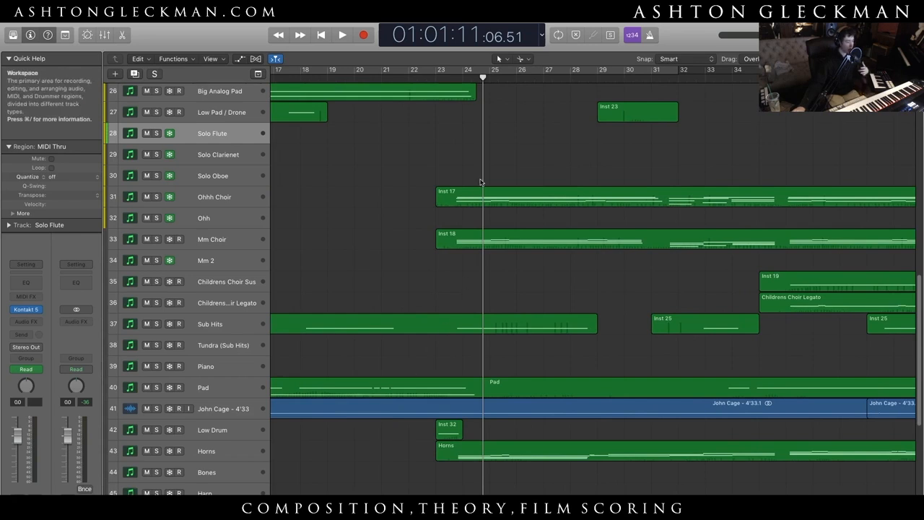
# - Move the playhead to bar 23, and briefly solo and unsolo the choir tracks from Ohhh Choir to Mm 2
pyautogui.moveTo(483, 77); pyautogui.dragTo(444, 76)
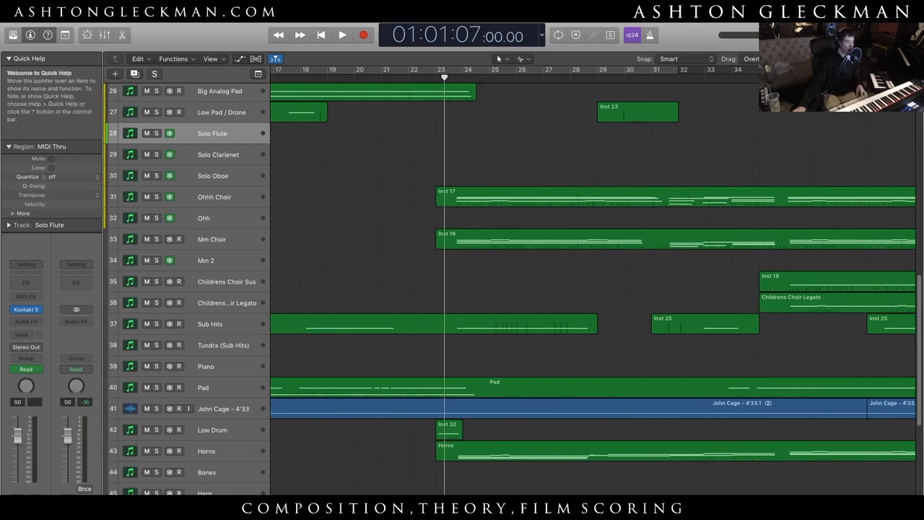
pyautogui.hscroll(5, 386, 291)
pyautogui.scroll(3, 390, 292)
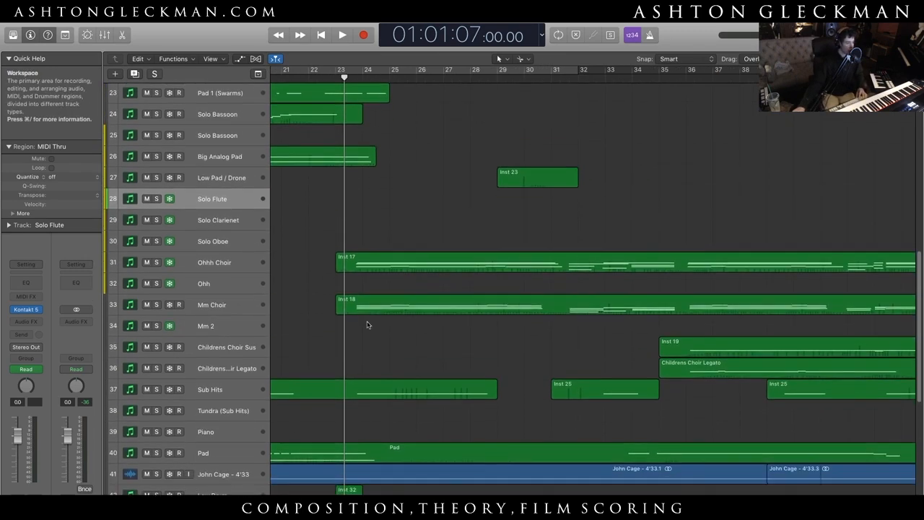
pyautogui.moveTo(156, 262); pyautogui.dragTo(169, 328)
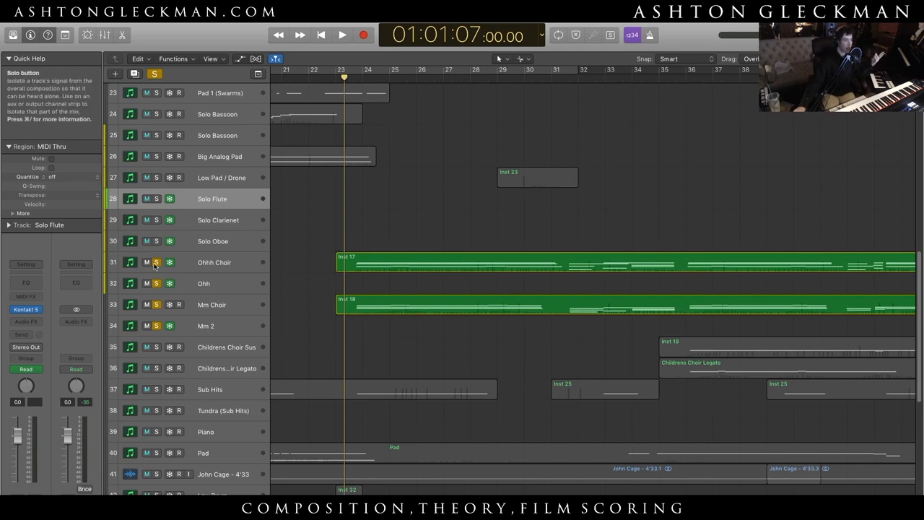
pyautogui.moveTo(156, 262); pyautogui.dragTo(158, 325)
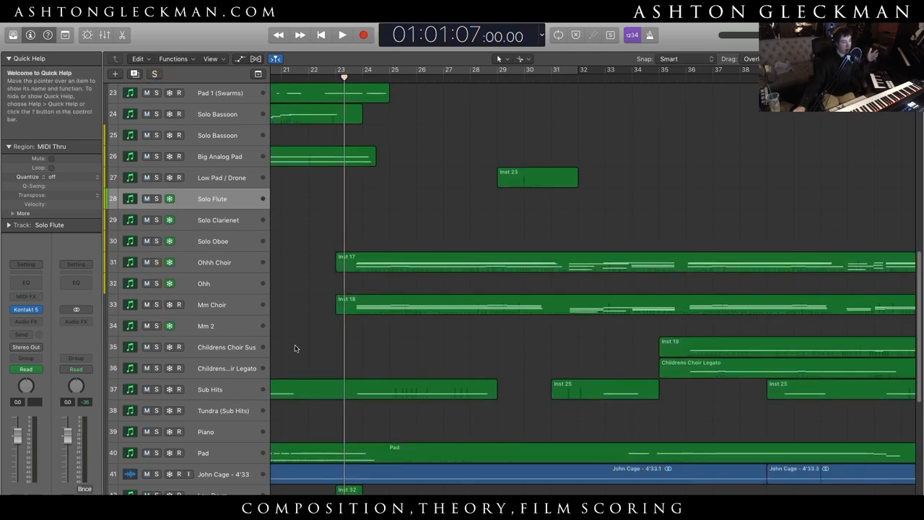
# - Briefly play the full mix from bar 23 and stop playback within the same bar
pyautogui.scroll(-4, 352, 375)
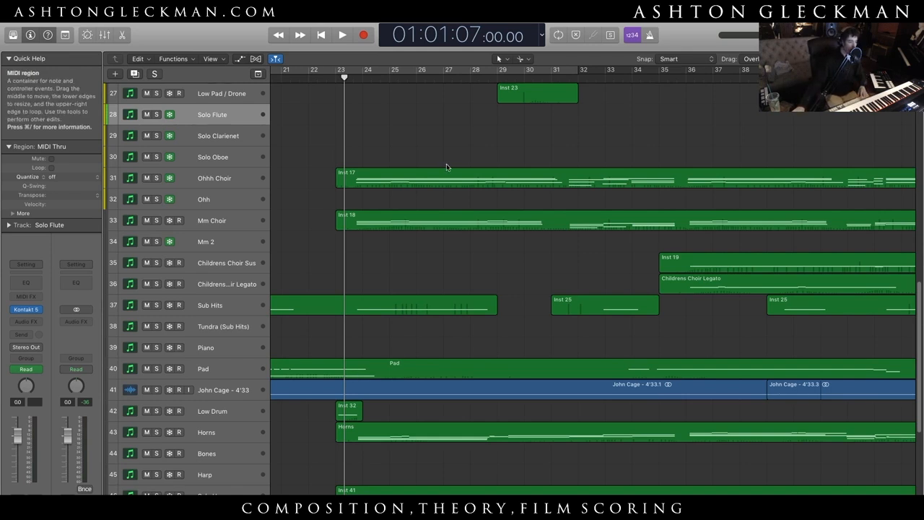
pyautogui.press('space')
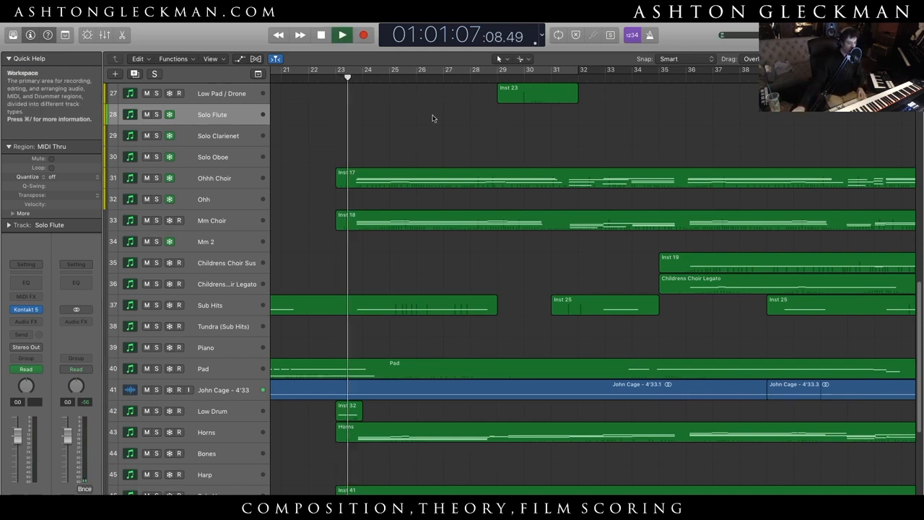
pyautogui.press('space')
# - Place the playhead early in bar 45 and start playing the full mix from there
pyautogui.hscroll(10, 759, 276)
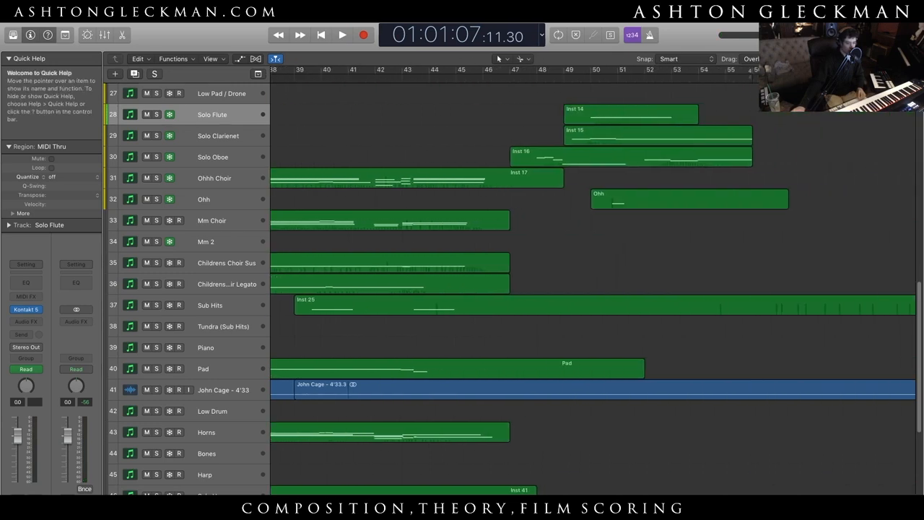
pyautogui.scroll(12, 759, 276)
pyautogui.click(465, 75)
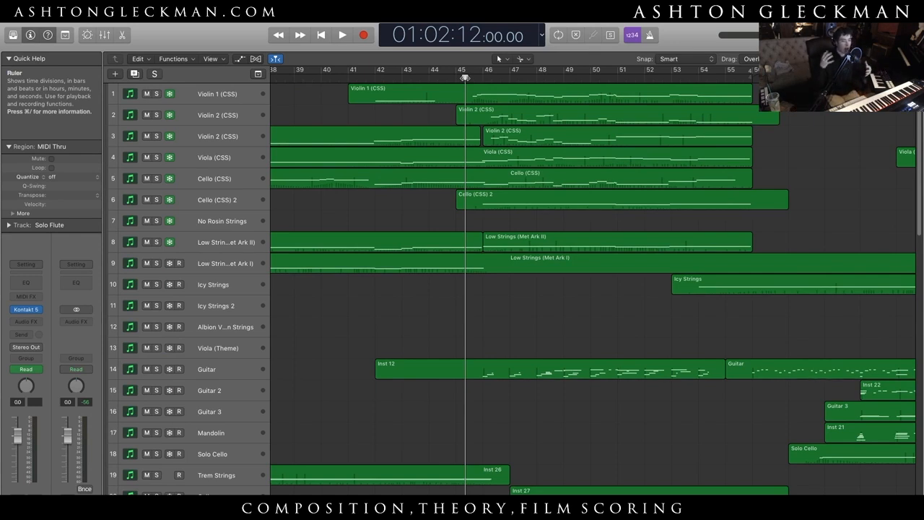
pyautogui.press('space')
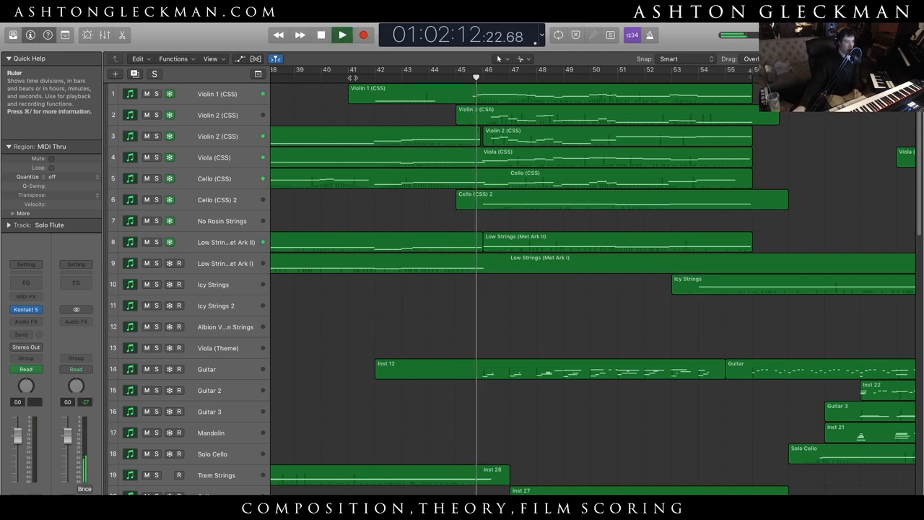
# - Solo Violin 1 (CSS), audition it from bar 45, stop playback at bar 47, and clear the solo
pyautogui.click(153, 94)
pyautogui.doubleClick(462, 81)
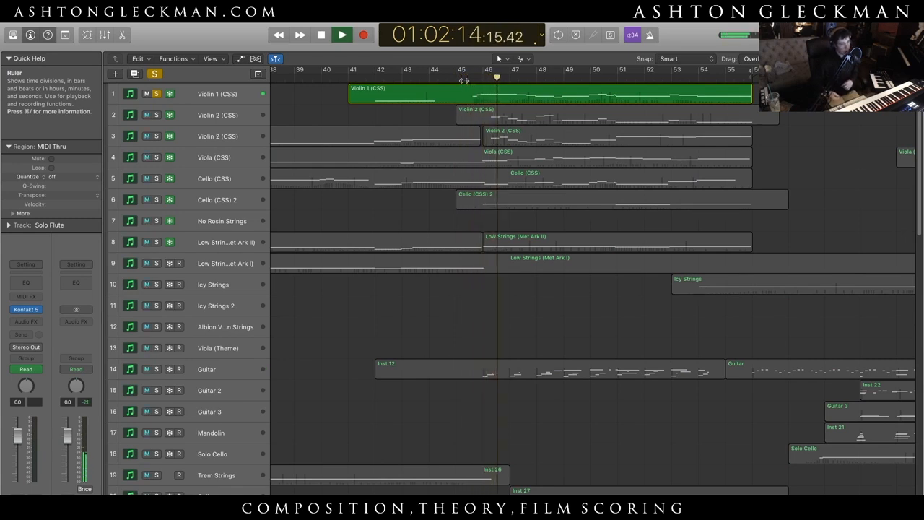
pyautogui.press('space')
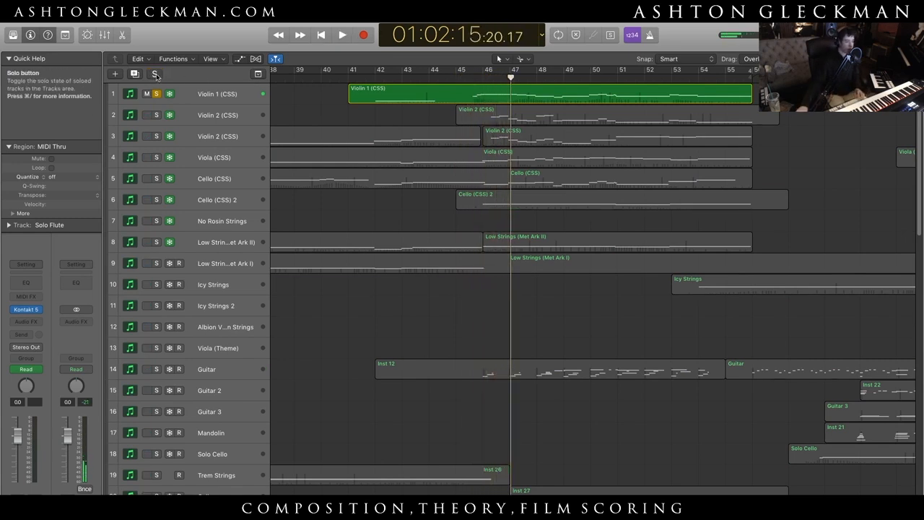
pyautogui.click(156, 75)
# - Solo Violin 1 (CSS) and both Violin 2 (CSS) tracks, play them from bar 45, and stop in bar 49
pyautogui.click(468, 76)
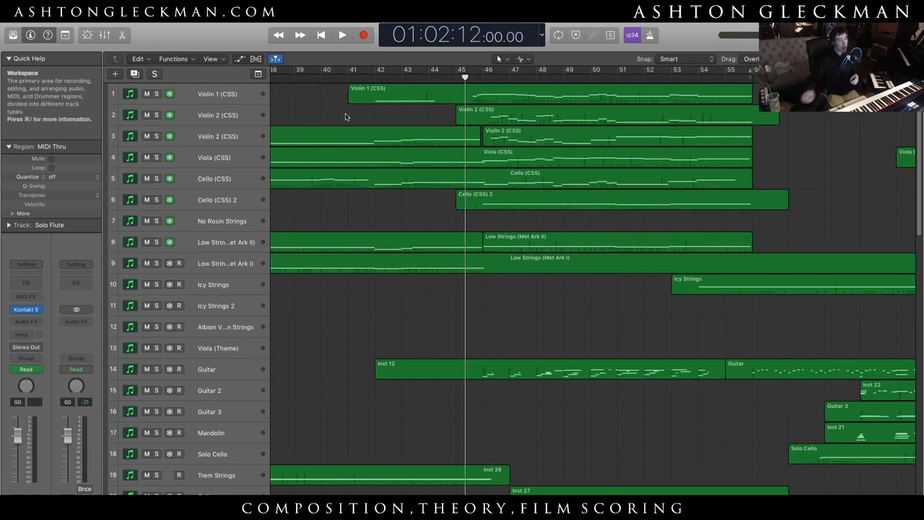
pyautogui.moveTo(157, 136); pyautogui.dragTo(157, 94)
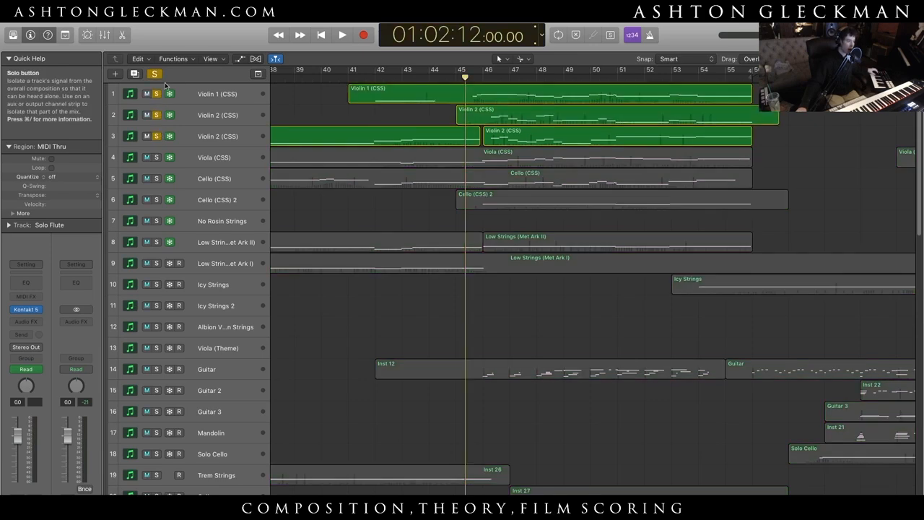
pyautogui.press('space')
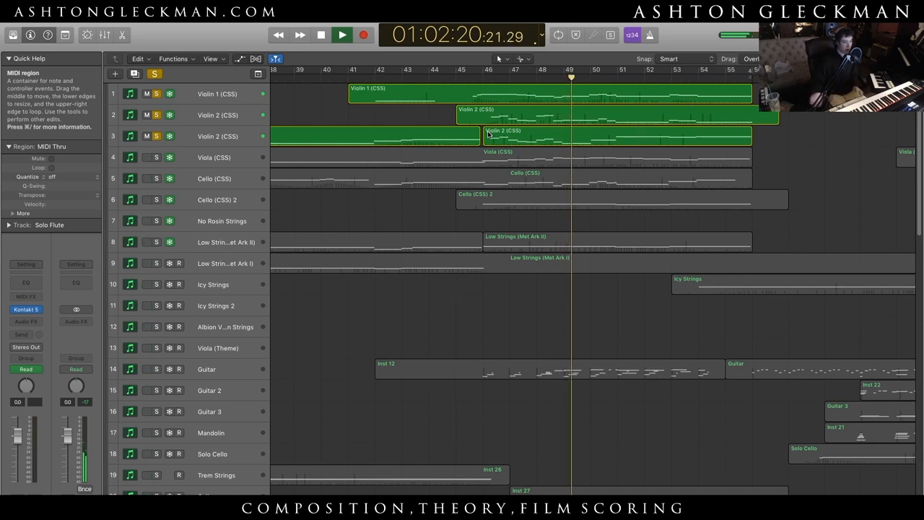
pyautogui.press('space')
# - Add Viola (CSS) to the soloed violins, play them from bar 45, and stop around bar 51
pyautogui.click(473, 77)
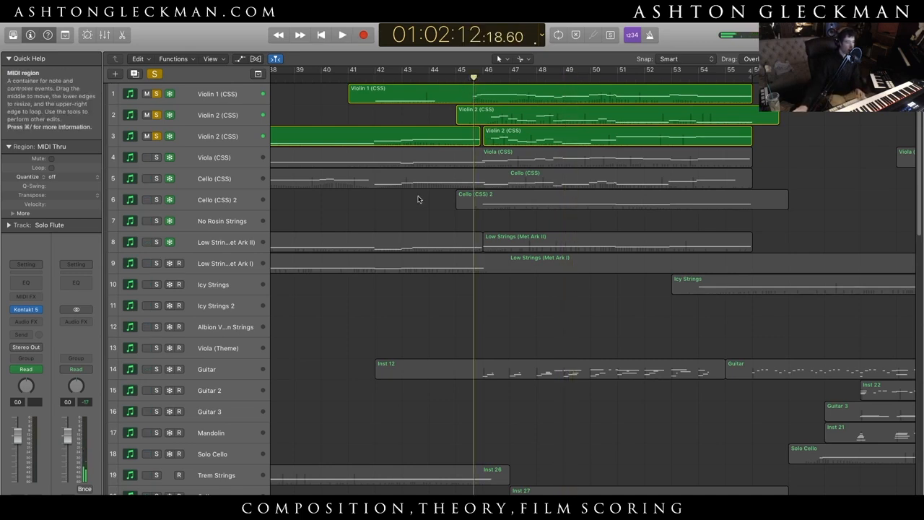
pyautogui.click(155, 157)
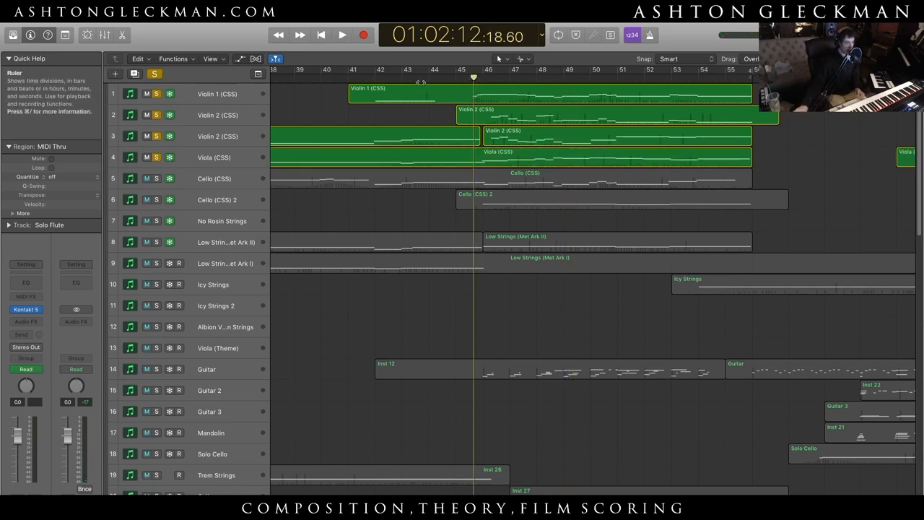
pyautogui.click(456, 77)
pyautogui.press('space')
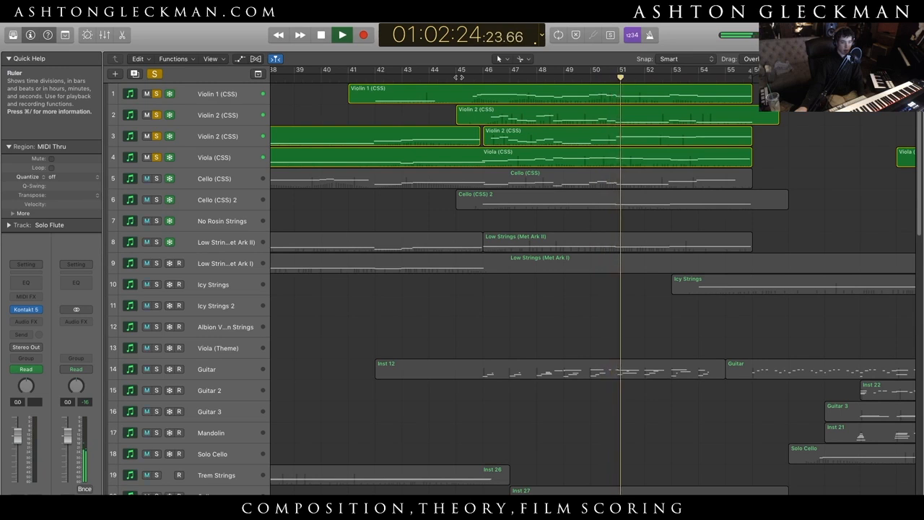
pyautogui.press('space')
# - Add Cello (CSS) to the soloed strings, play from bar 45, stop with the playhead at bar 46, and clear the solos
pyautogui.click(158, 180)
pyautogui.moveTo(476, 79); pyautogui.dragTo(464, 82)
pyautogui.press('space')
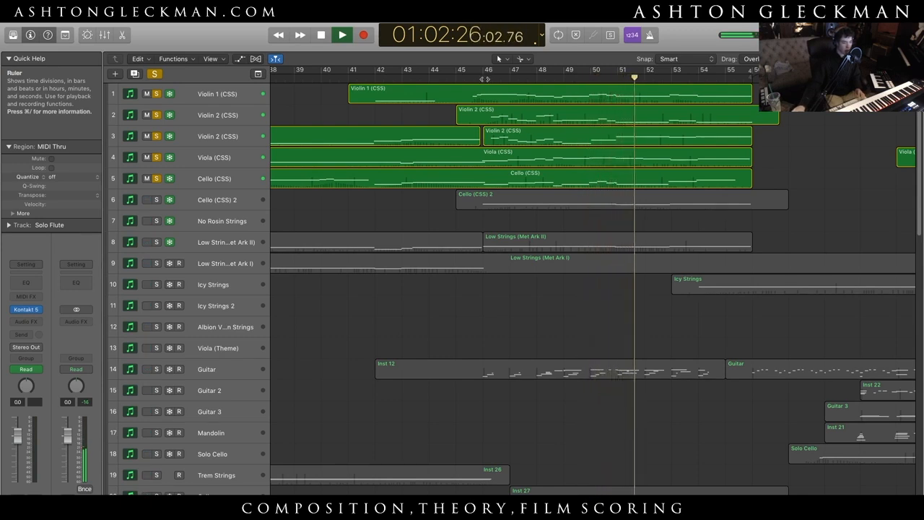
pyautogui.click(485, 82)
pyautogui.press('space')
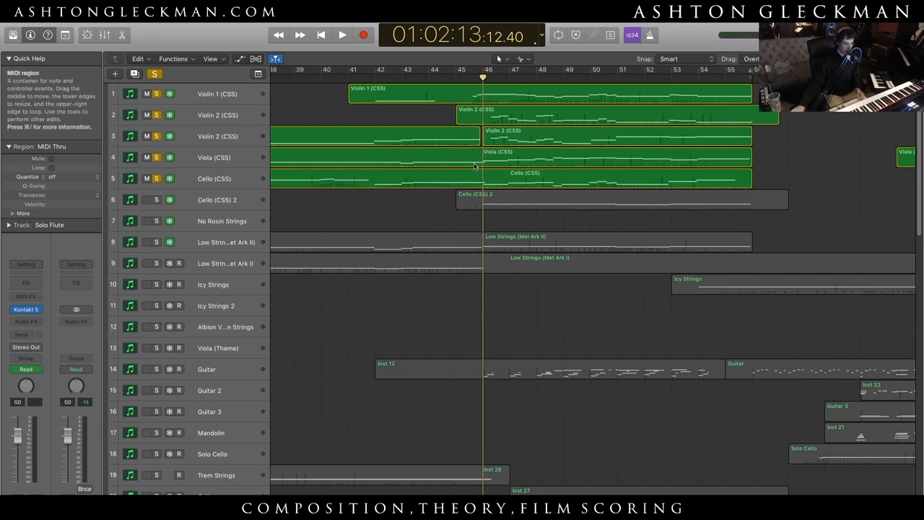
pyautogui.scroll(-15, 497, 224)
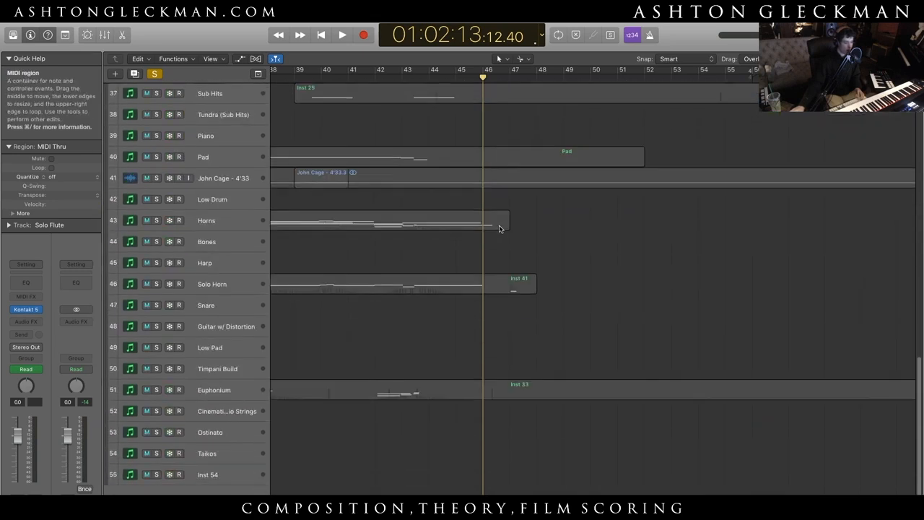
pyautogui.scroll(1, 499, 229)
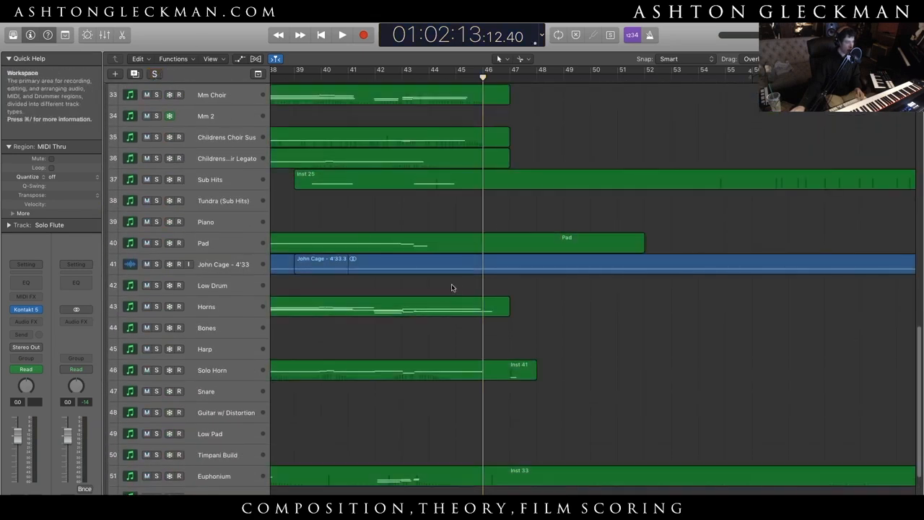
pyautogui.scroll(14, 499, 263)
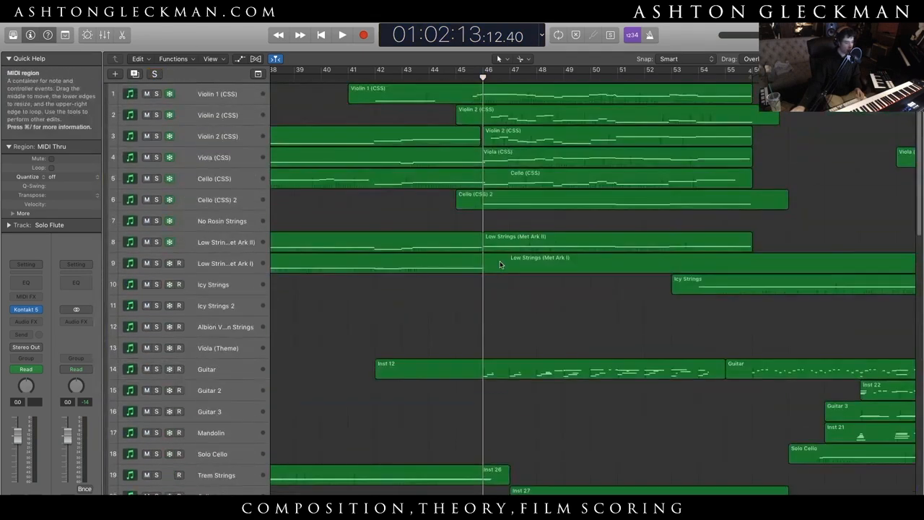
pyautogui.click(412, 77)
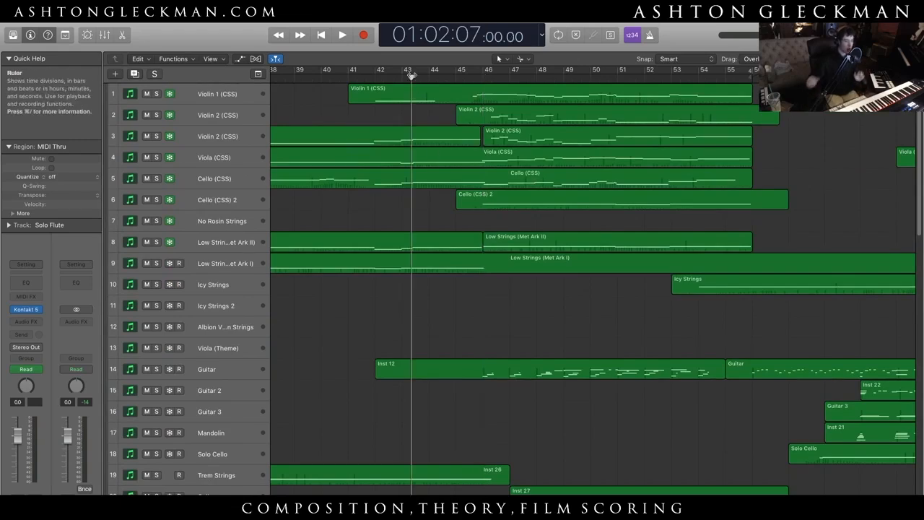
pyautogui.moveTo(411, 76); pyautogui.dragTo(362, 73)
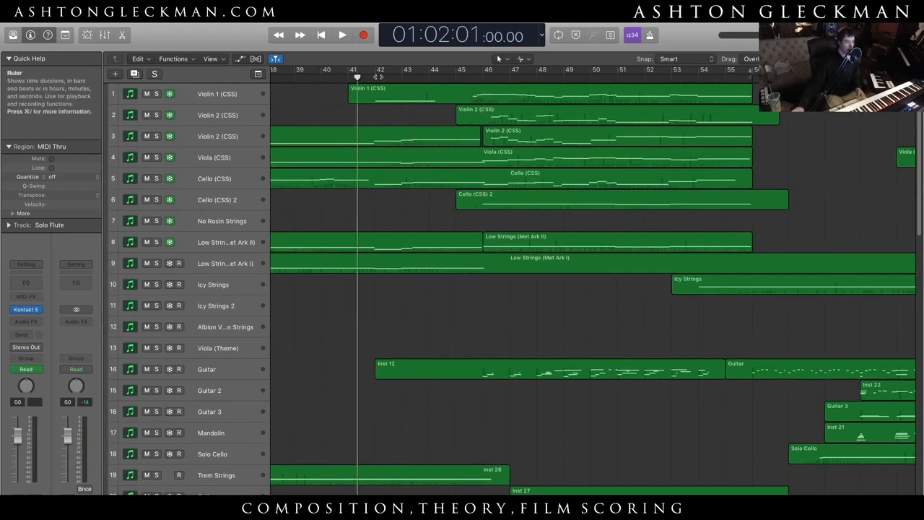
pyautogui.click(479, 90)
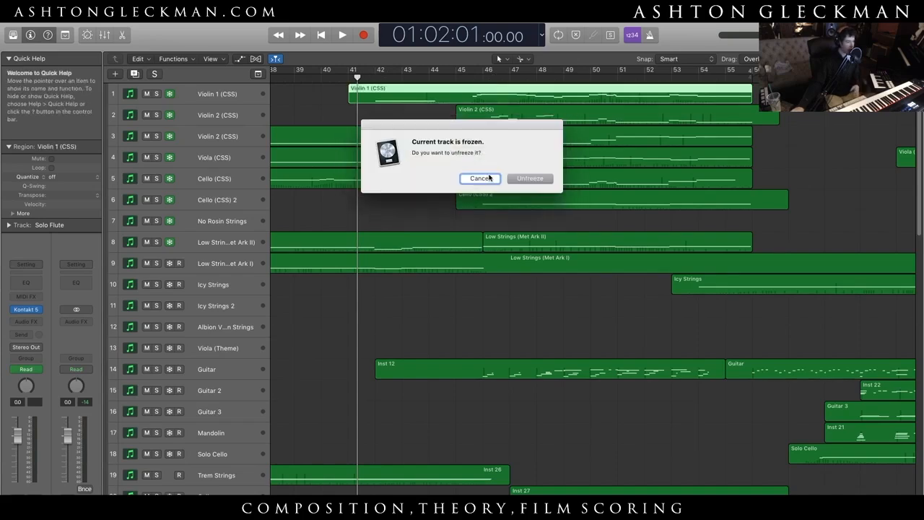
pyautogui.click(489, 177)
# - Solo the string tracks from Violin 1 (CSS) through Low Strings (Met Ark II), audition them from bar 45 to bar 49, and clear the solos
pyautogui.click(465, 76)
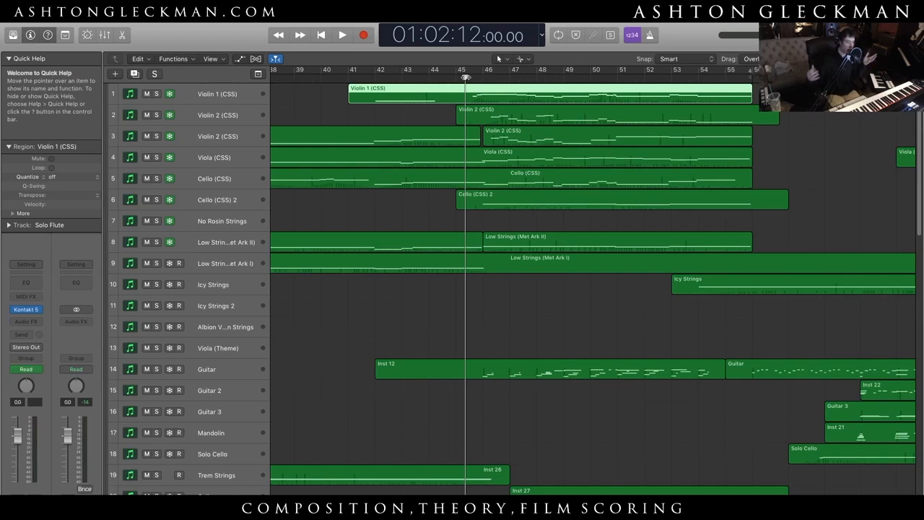
pyautogui.moveTo(156, 263); pyautogui.dragTo(156, 94)
pyautogui.click(155, 263)
pyautogui.press('space')
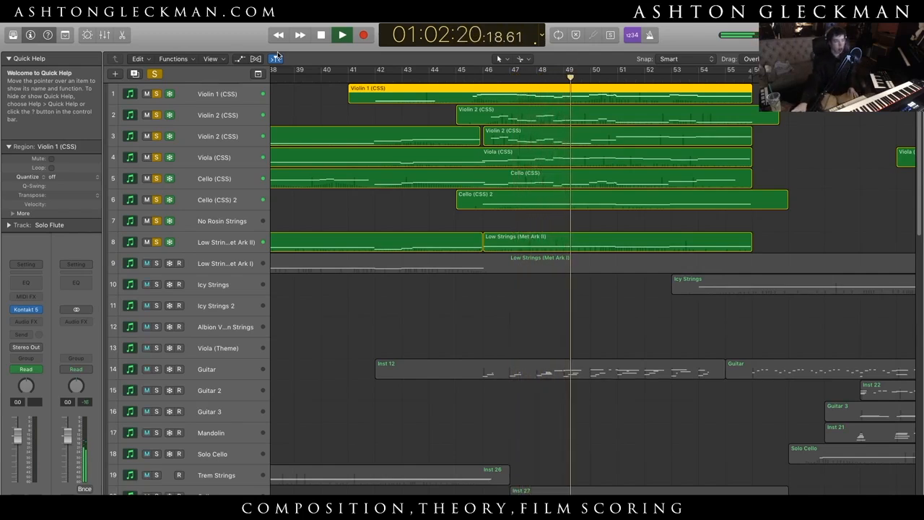
pyautogui.press('space')
pyautogui.click(153, 74)
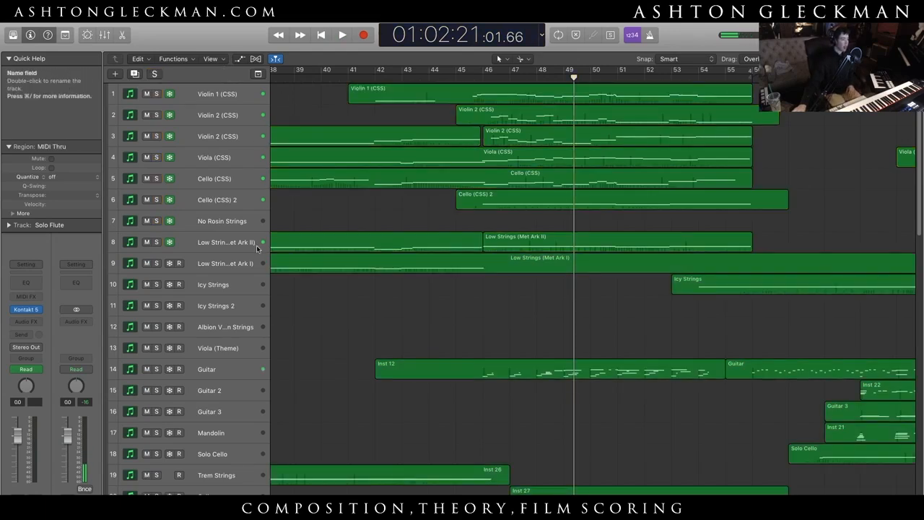
# - Select the Guitar 2 and Majestica Strings tracks in turn to play their sounds live
pyautogui.click(226, 393)
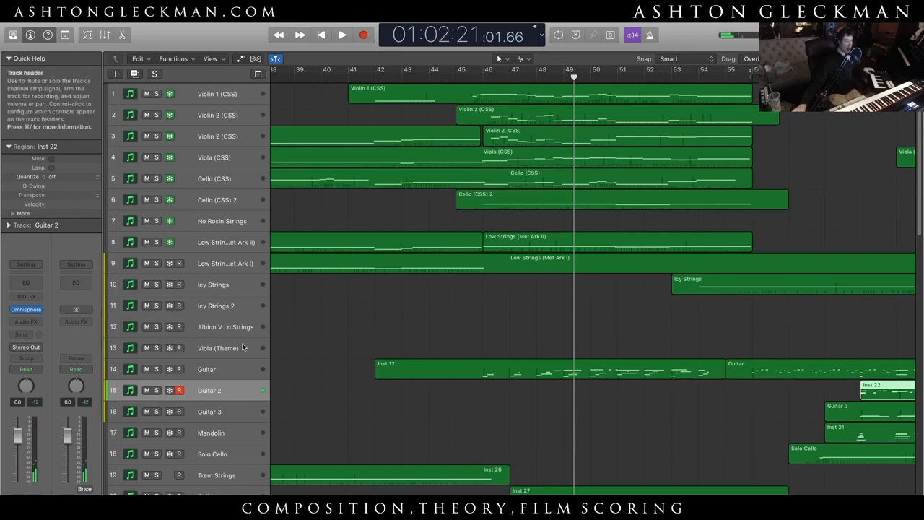
pyautogui.scroll(-10, 243, 347)
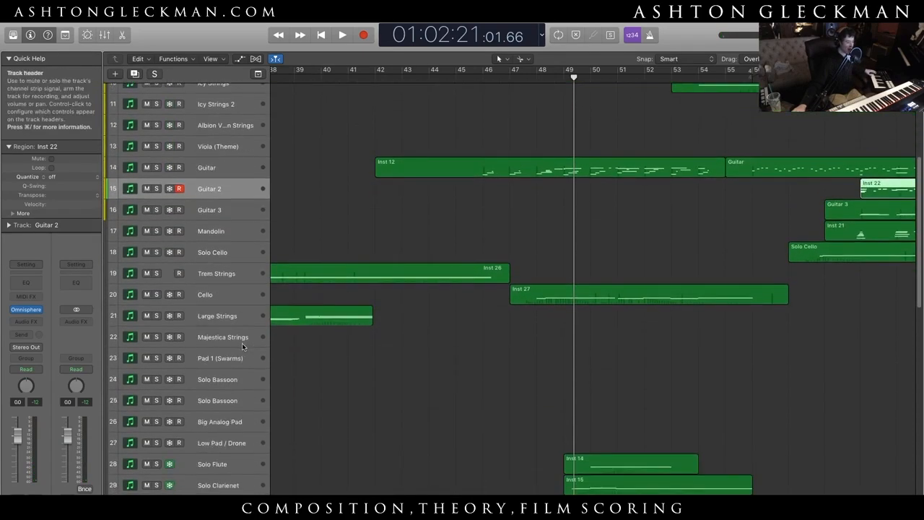
pyautogui.scroll(10, 243, 346)
pyautogui.scroll(-9, 262, 453)
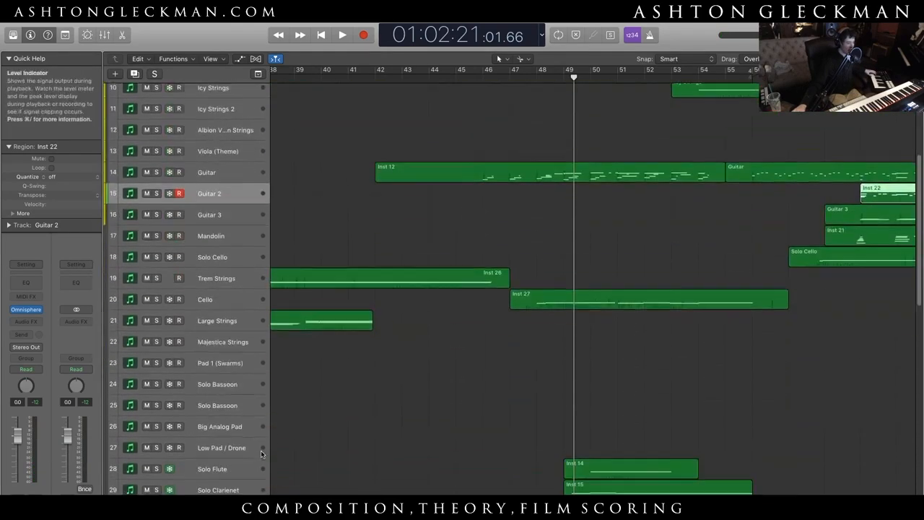
pyautogui.click(232, 351)
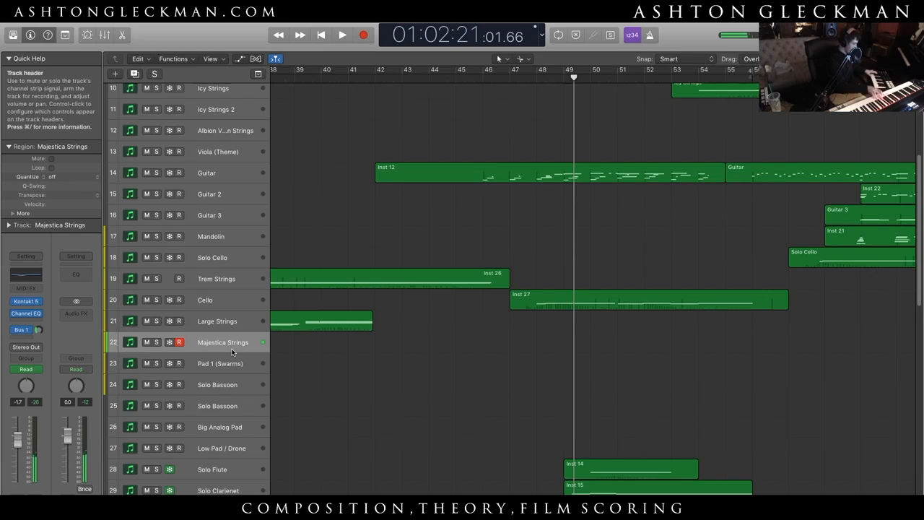
# - Play the full mix from early in bar 45, following the arrangement, and stop in bar 55
pyautogui.scroll(5, 551, 418)
pyautogui.click(514, 319)
pyautogui.click(475, 76)
pyautogui.click(469, 77)
pyautogui.press('space')
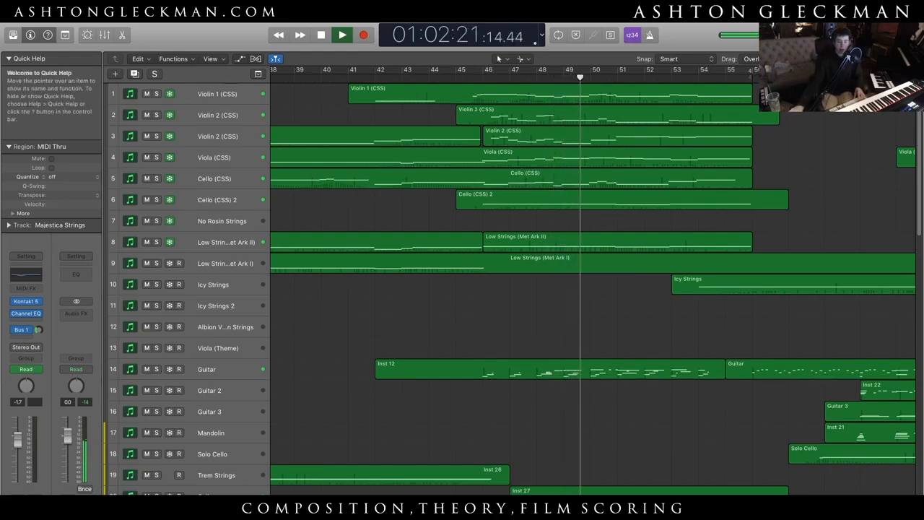
pyautogui.hscroll(6, 592, 288)
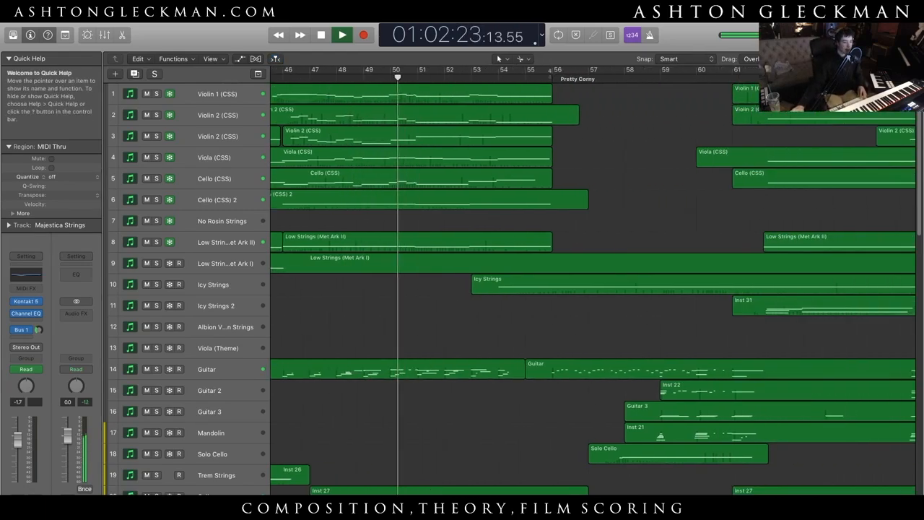
pyautogui.hscroll(2, 419, 459)
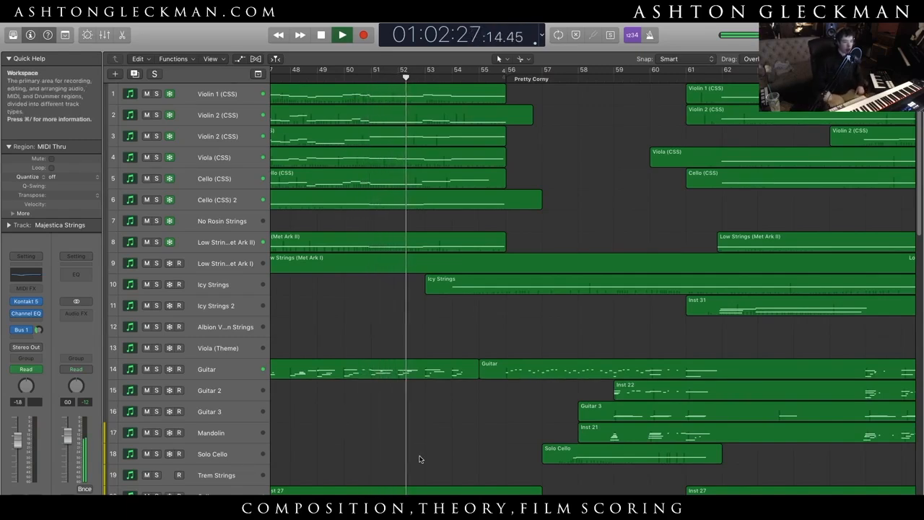
pyautogui.hscroll(4, 420, 459)
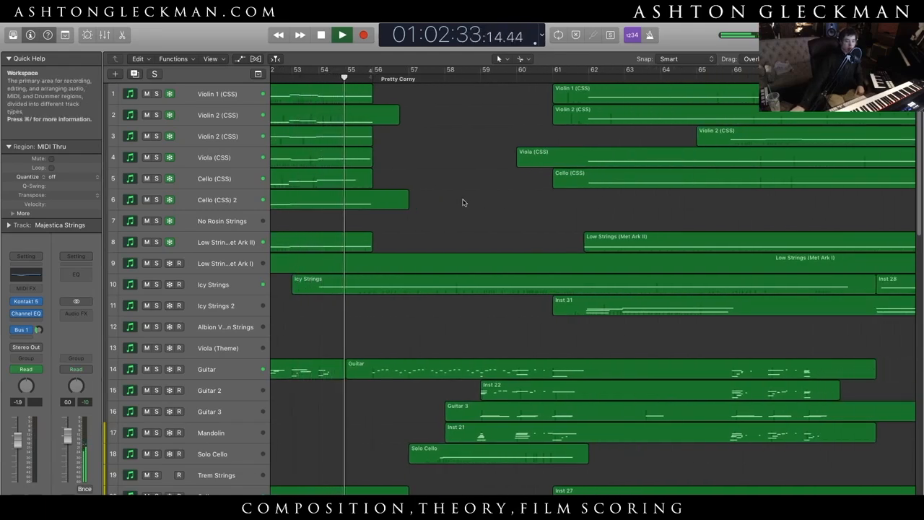
pyautogui.press('space')
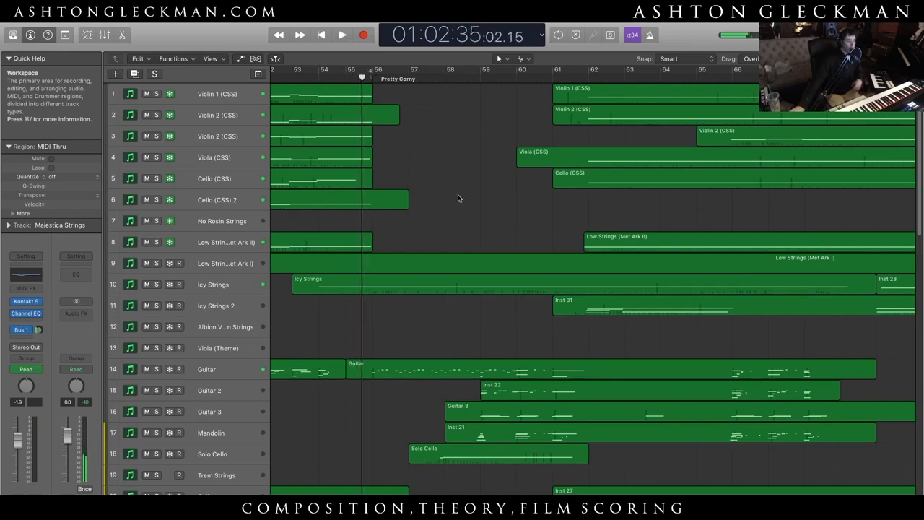
# - Select the Guitar track to play its sound live and clear the region selection
pyautogui.click(234, 360)
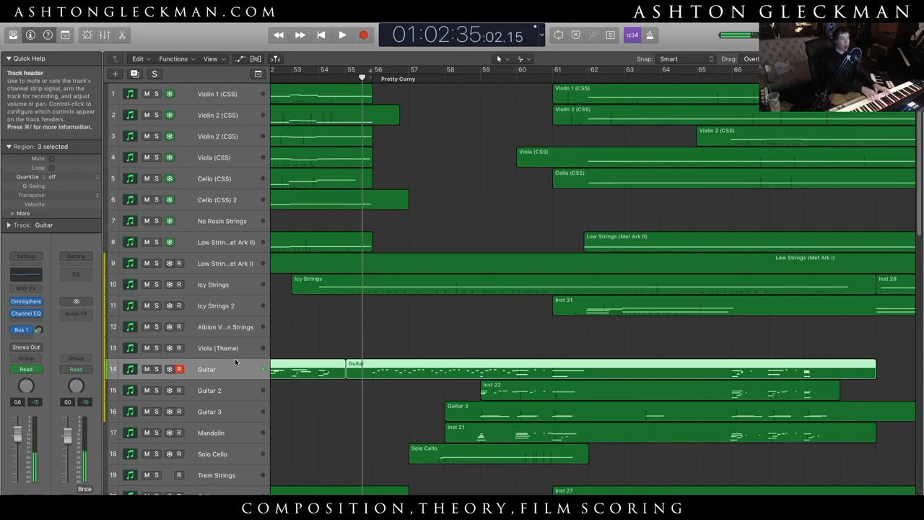
pyautogui.scroll(-10, 374, 434)
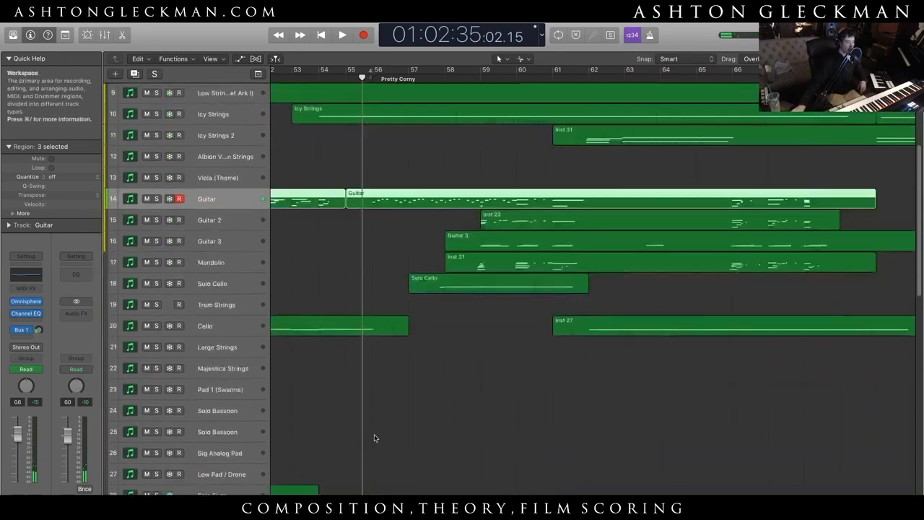
pyautogui.scroll(10, 374, 438)
pyautogui.click(399, 353)
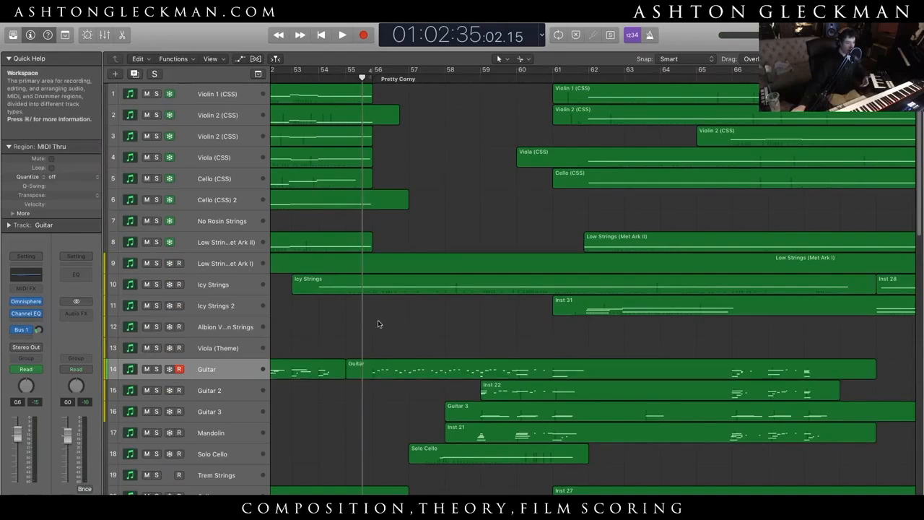
# - Select the Icy Strings and Guitar 2 tracks in turn to try their sounds, and clear the region selection
pyautogui.click(228, 286)
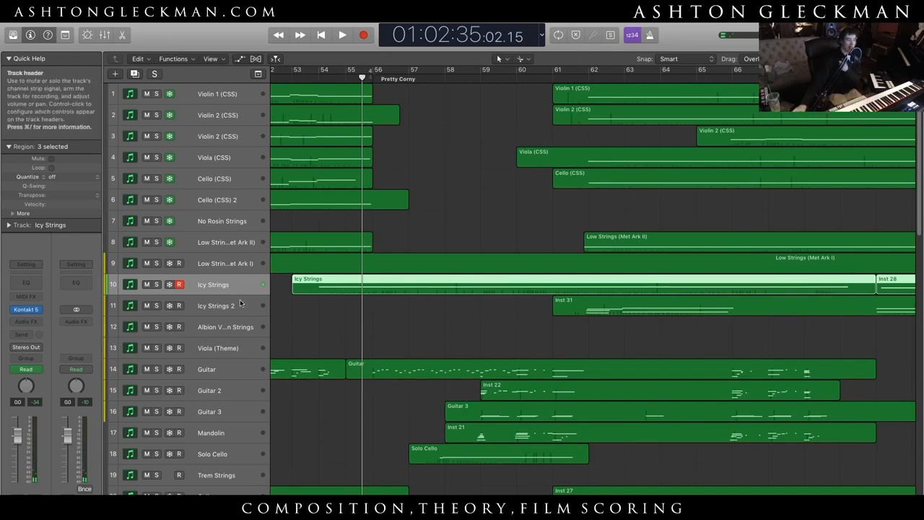
pyautogui.click(223, 396)
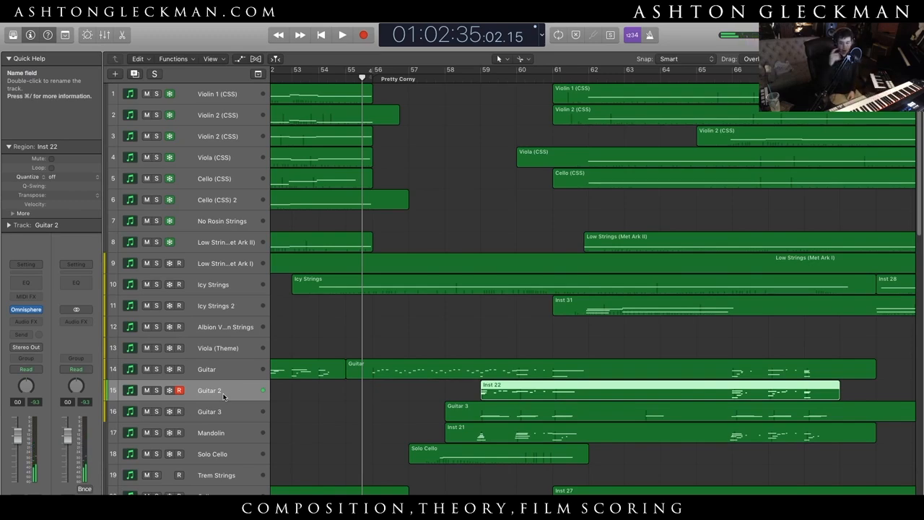
pyautogui.click(452, 384)
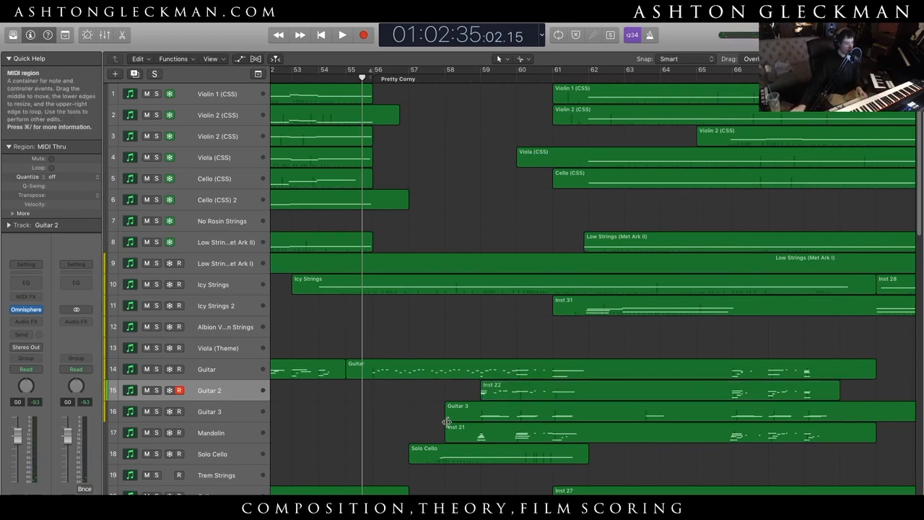
# - Play the full mix from bar 55 into the Pretty Corny section and stop around bar 58
pyautogui.scroll(-8, 518, 381)
pyautogui.scroll(-3, 518, 381)
pyautogui.scroll(10, 519, 380)
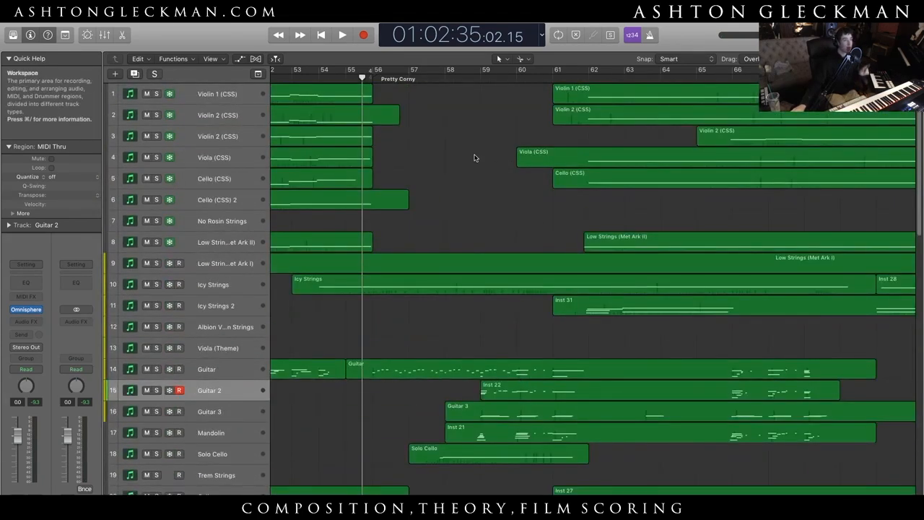
pyautogui.press('space')
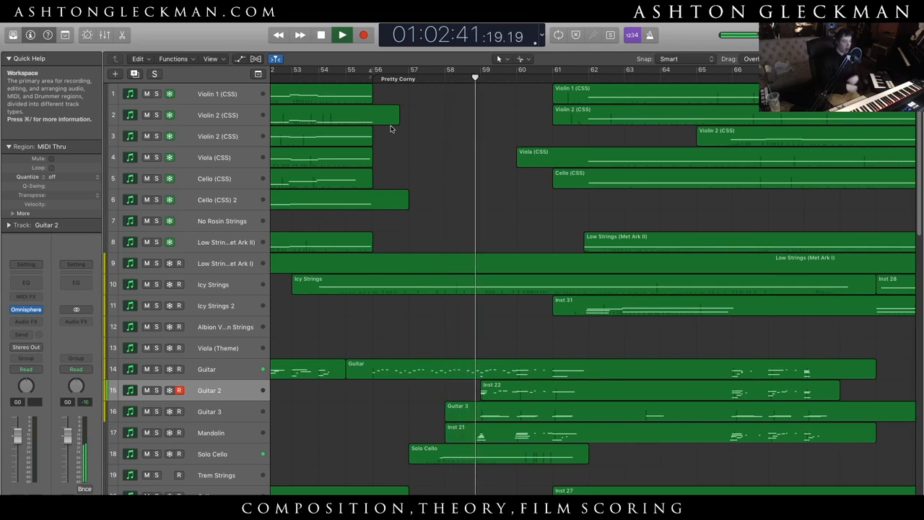
pyautogui.press('space')
# - Solo Guitar 2, Guitar 3 and Mandolin, audition them from late in bar 58 to bar 64, and clear the solos
pyautogui.moveTo(383, 78); pyautogui.dragTo(472, 79)
pyautogui.moveTo(157, 411); pyautogui.dragTo(157, 385)
pyautogui.click(158, 433)
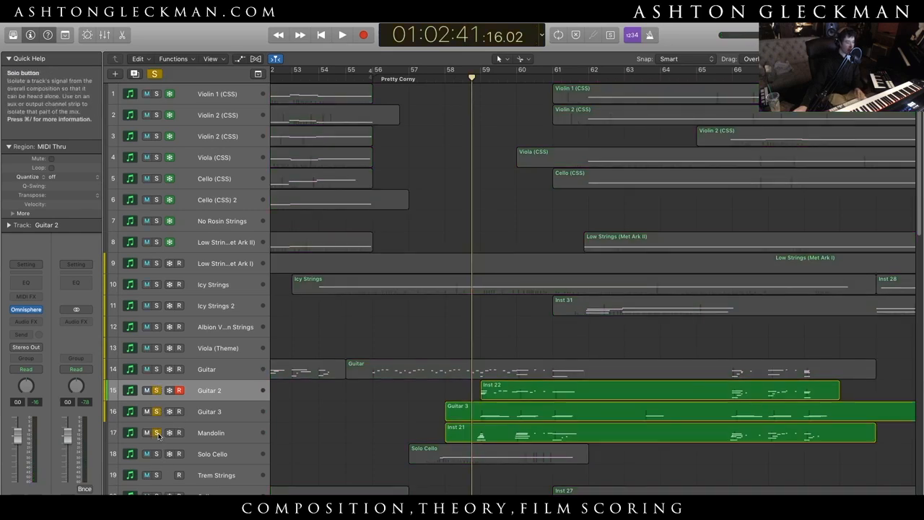
pyautogui.press('space')
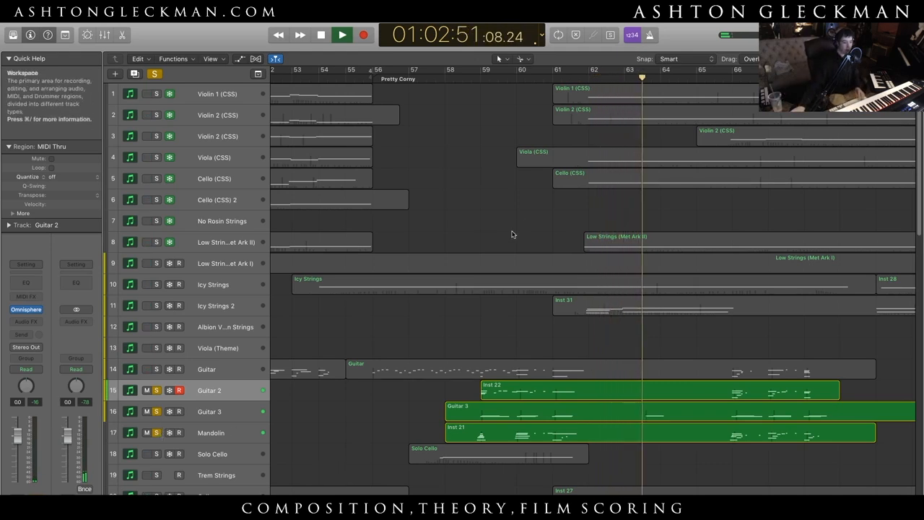
pyautogui.press('space')
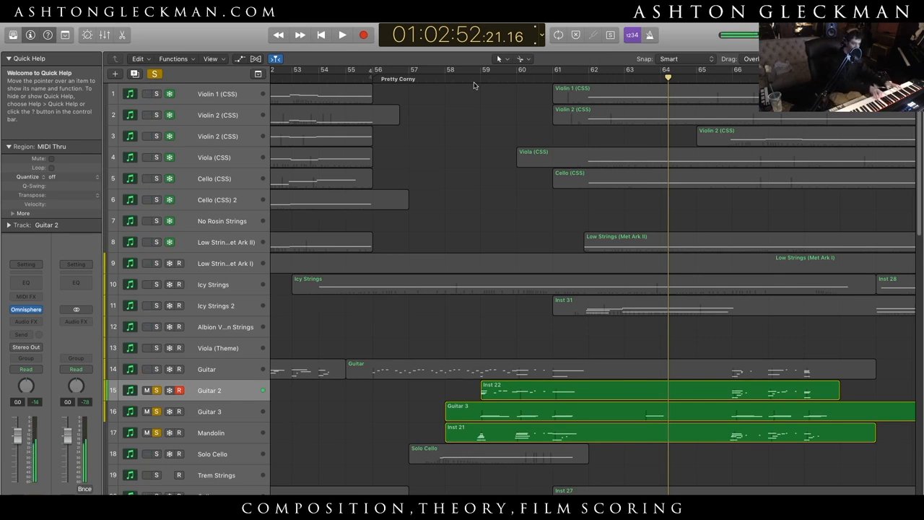
pyautogui.click(155, 73)
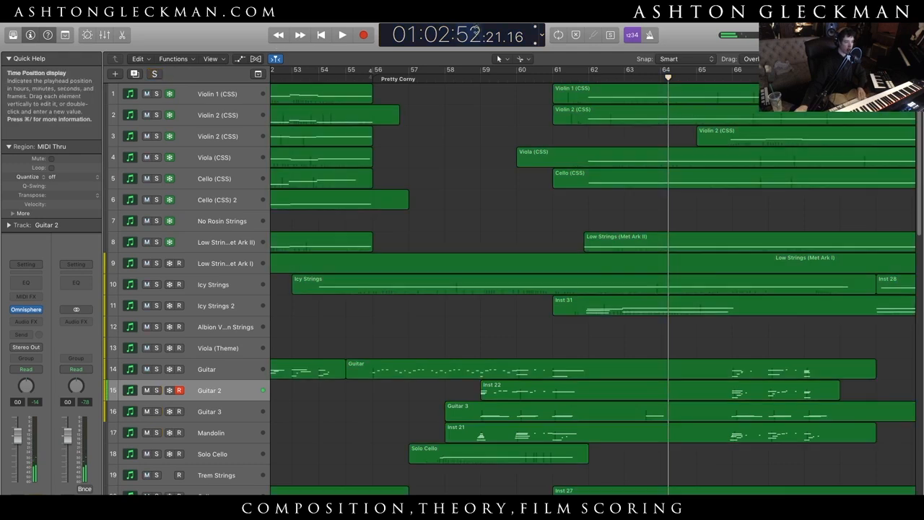
# - Solo the string tracks from Violin 1 to Icy Strings 2, audition them from about bar 61, and clear the solos during playback
pyautogui.click(569, 77)
pyautogui.moveTo(156, 306); pyautogui.dragTo(157, 94)
pyautogui.press('space')
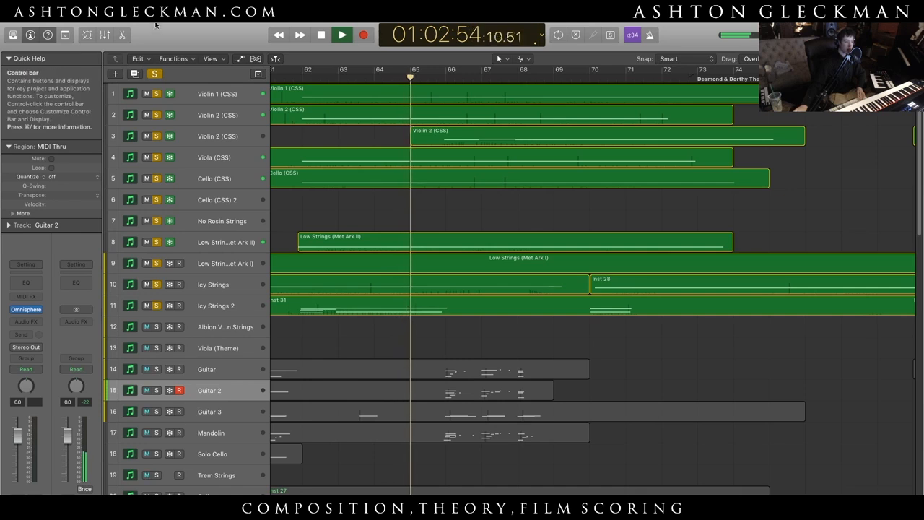
pyautogui.click(154, 73)
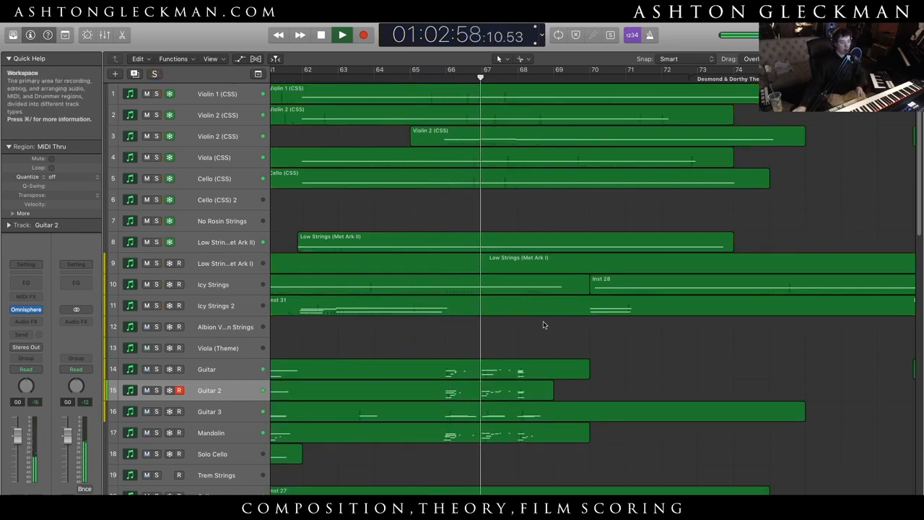
# - Follow the full mix across the string, guitar and mandolin tracks and stop playback late in bar 68
pyautogui.scroll(-10, 536, 365)
pyautogui.scroll(5, 536, 366)
pyautogui.scroll(5, 536, 368)
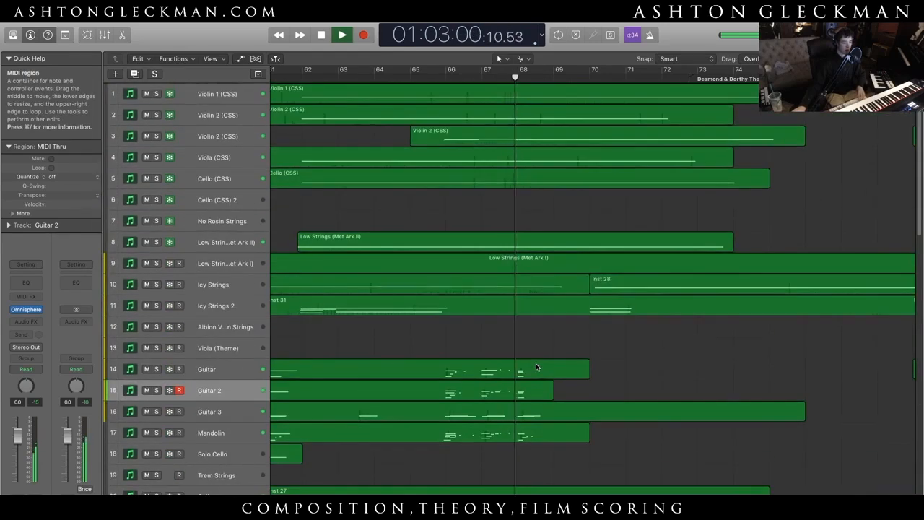
pyautogui.scroll(-3, 534, 366)
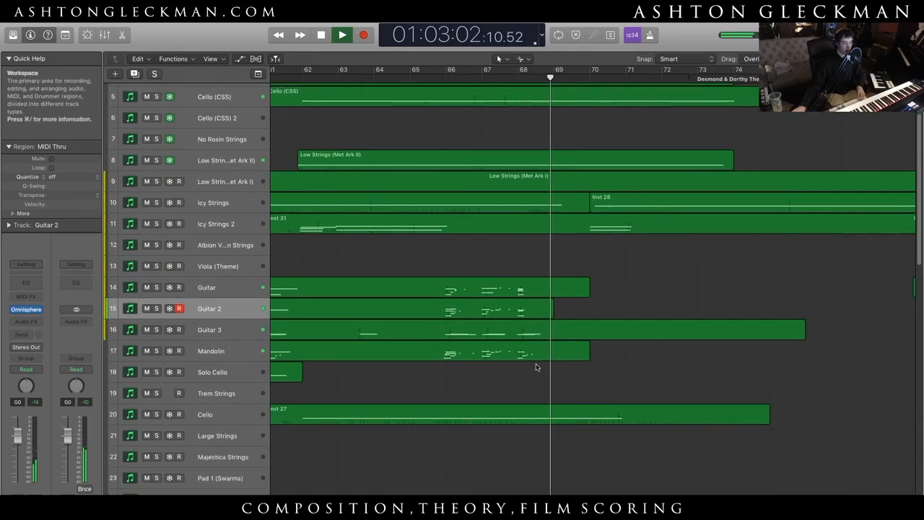
pyautogui.press('space')
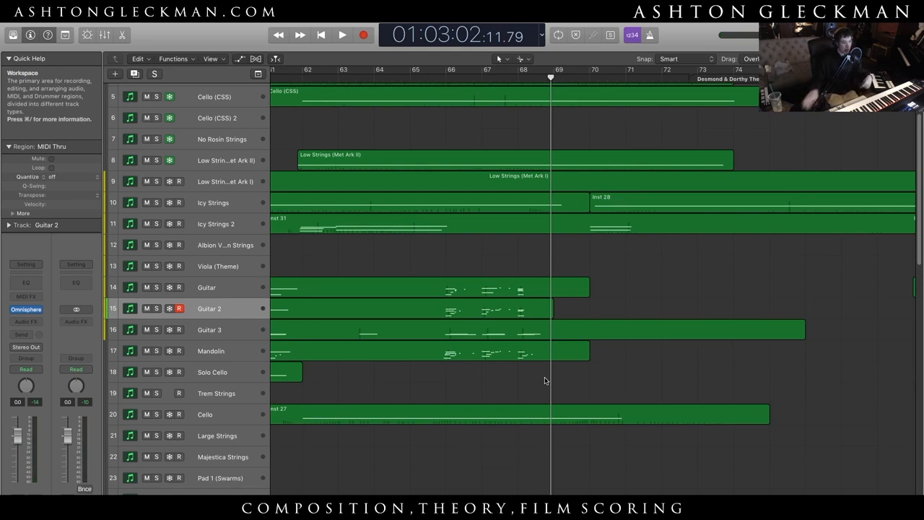
# - Move the playhead to mid bar 65, solo the Solo Clarienet track with enlarged track heights, and clear the solo
pyautogui.scroll(-20, 545, 380)
pyautogui.scroll(10, 545, 380)
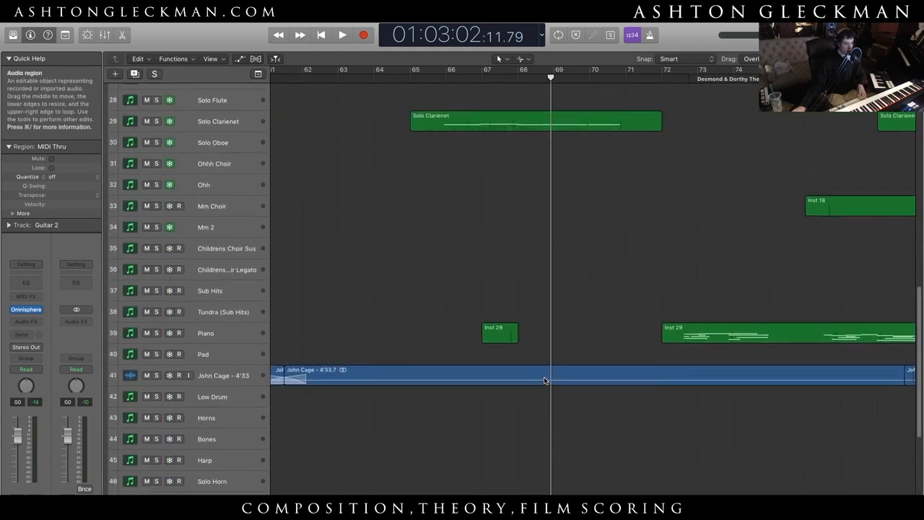
pyautogui.moveTo(551, 77); pyautogui.dragTo(428, 76)
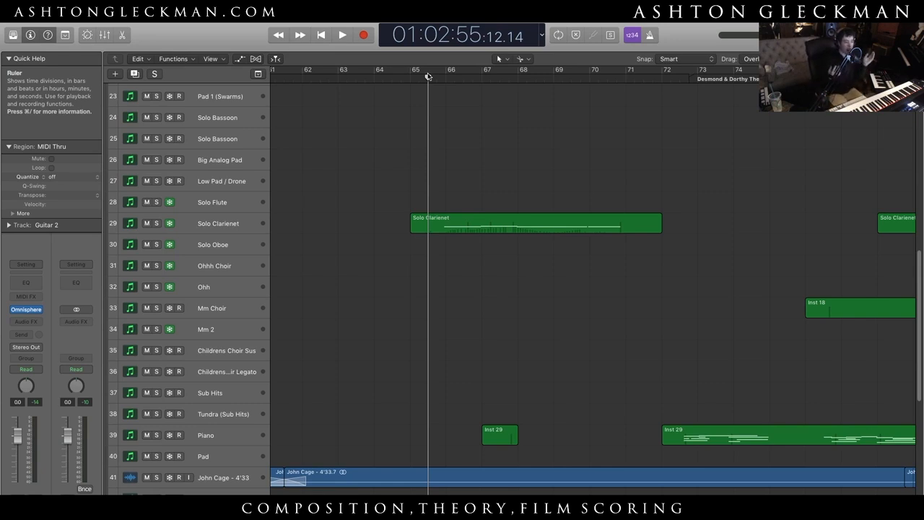
pyautogui.click(156, 223)
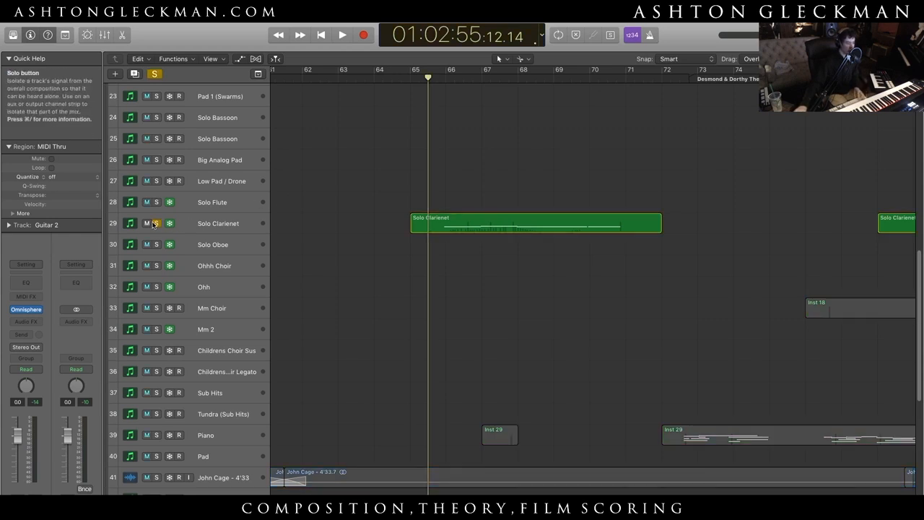
pyautogui.moveTo(842, 60); pyautogui.dragTo(844, 59)
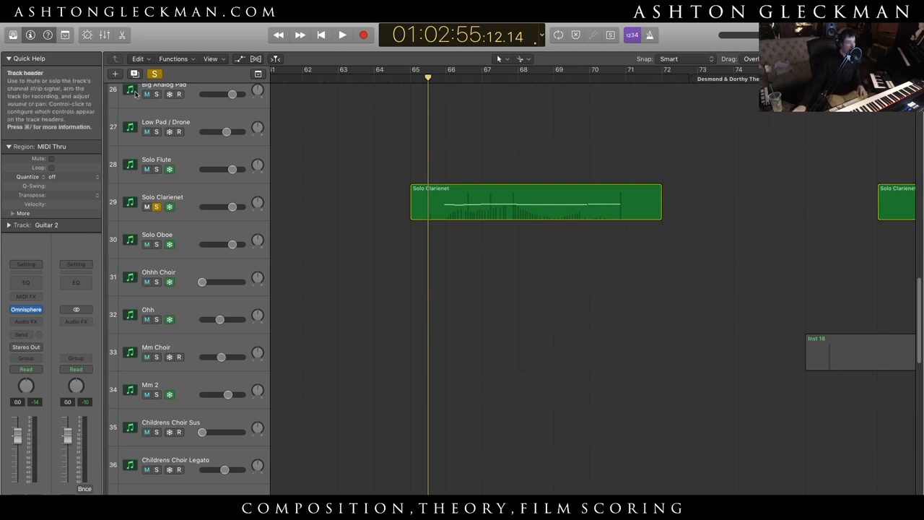
pyautogui.click(159, 73)
# - Play the full mix from bar 65 into the Climbing for a Kiss section and stop just after bar 75
pyautogui.press('space')
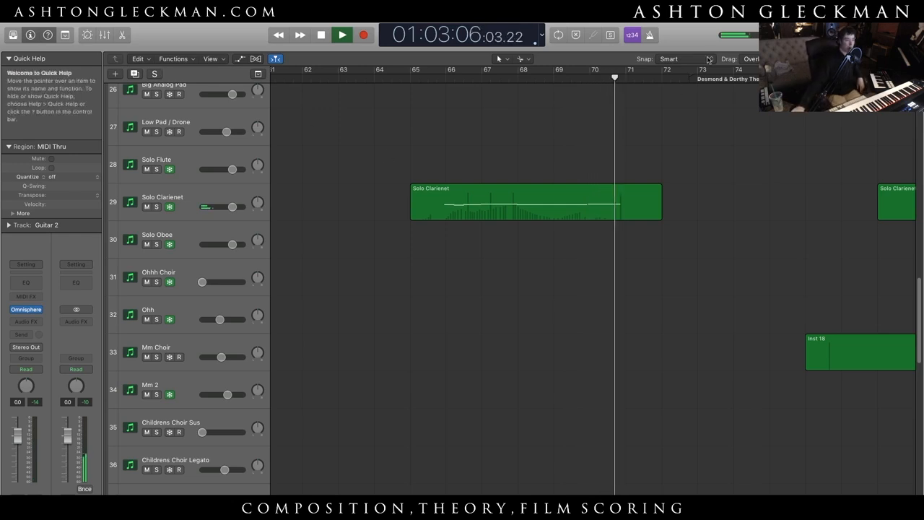
pyautogui.moveTo(859, 59); pyautogui.dragTo(850, 59)
pyautogui.scroll(7, 718, 291)
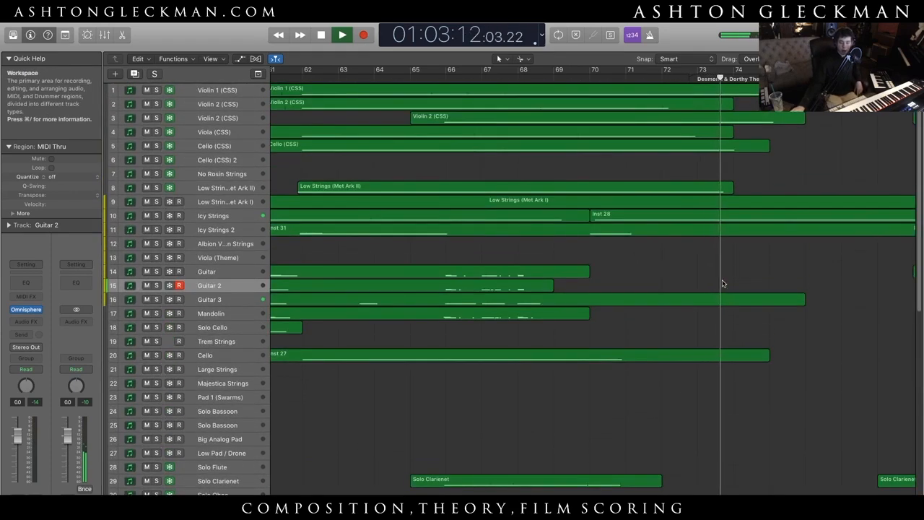
pyautogui.moveTo(462, 499)
pyautogui.mouseDown()
pyautogui.moveTo(498, 499)
pyautogui.moveTo(480, 499)
pyautogui.mouseUp()
pyautogui.scroll(-9, 506, 396)
pyautogui.press('space')
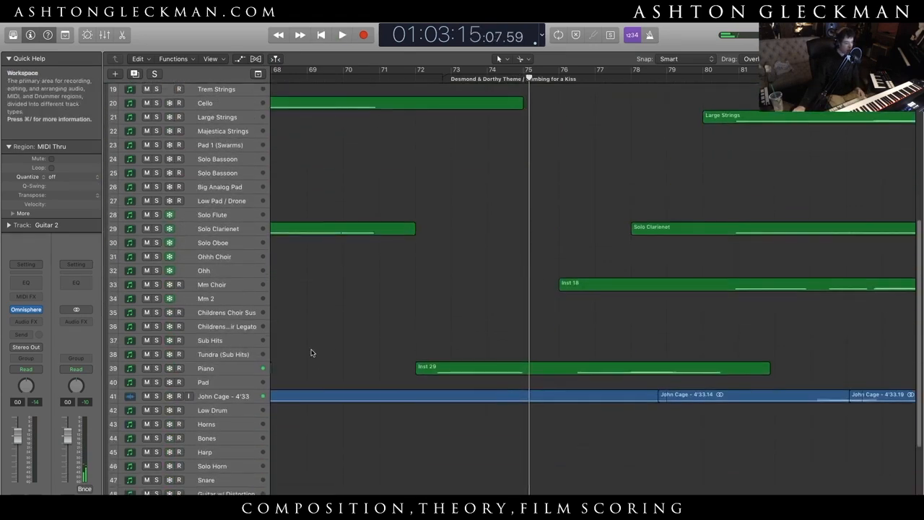
# - Select the Piano track to play its sound live
pyautogui.click(248, 371)
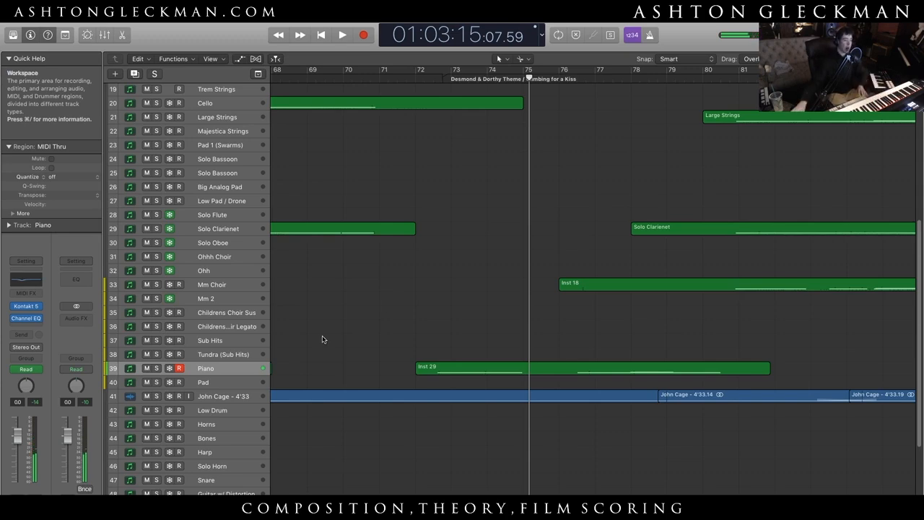
pyautogui.scroll(6, 404, 286)
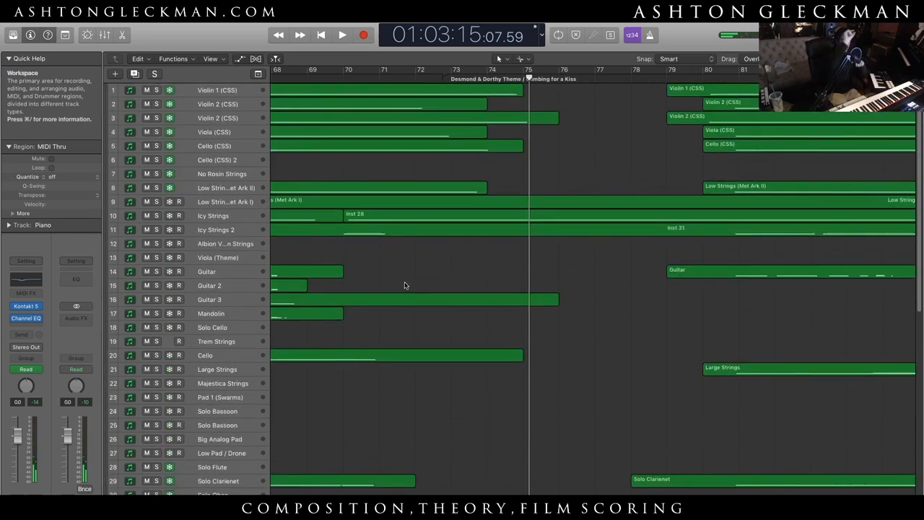
# - Play the mix from about bar 70 to late bar 82, soloing Icy Strings briefly during playback
pyautogui.click(337, 77)
pyautogui.press('space')
pyautogui.click(156, 216)
pyautogui.click(158, 216)
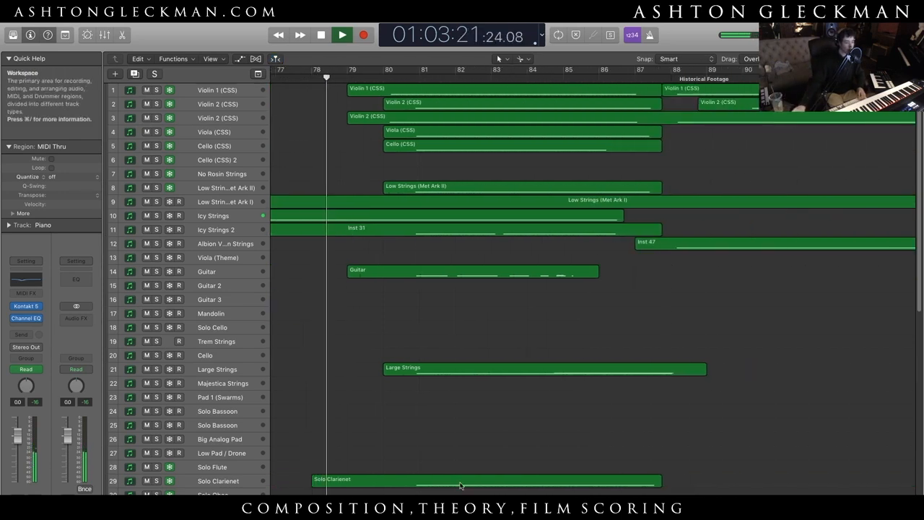
pyautogui.hscroll(-10, 592, 282)
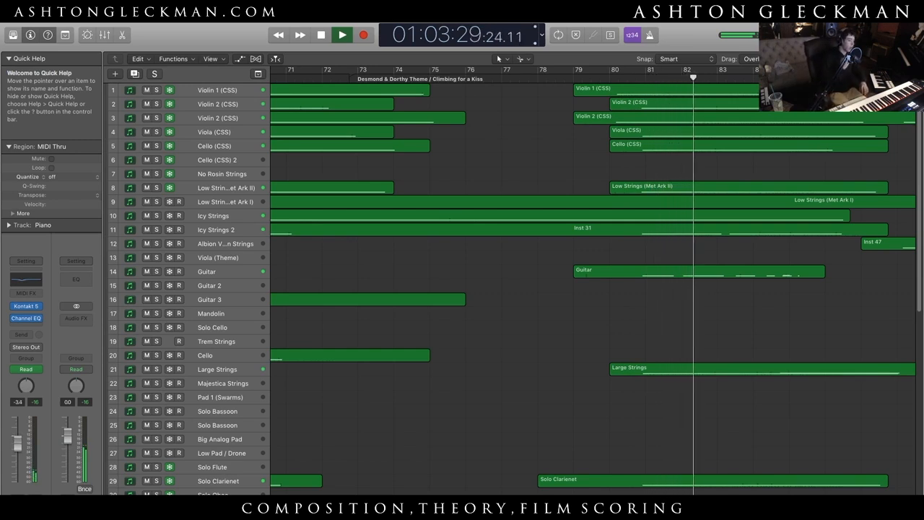
pyautogui.press('space')
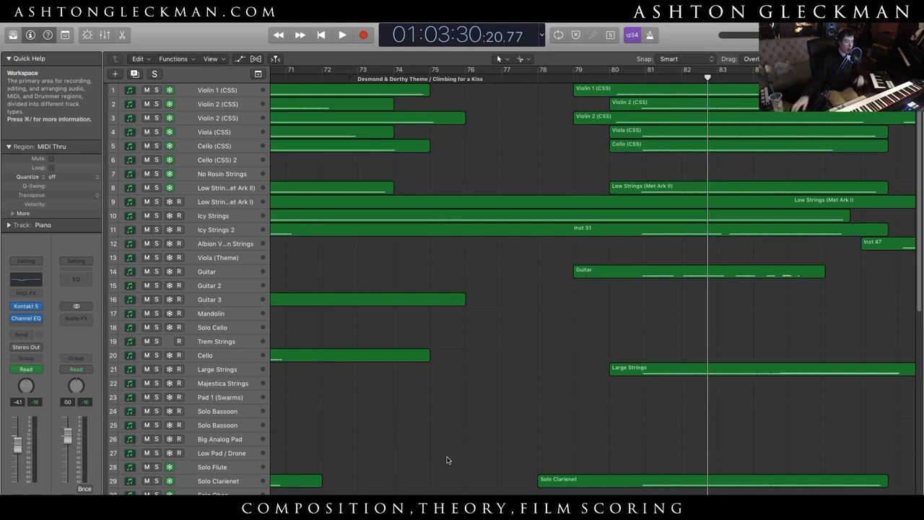
# - Move the playhead to bar 80 and select the Violin 1, Icy Strings and Icy Strings 2 tracks in turn to try their sounds
pyautogui.scroll(-15, 447, 460)
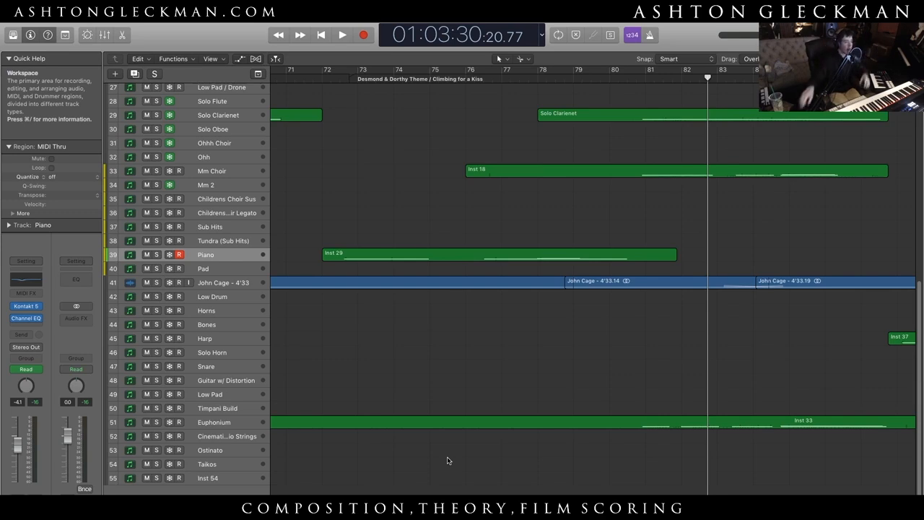
pyautogui.scroll(5, 384, 334)
pyautogui.scroll(3, 384, 334)
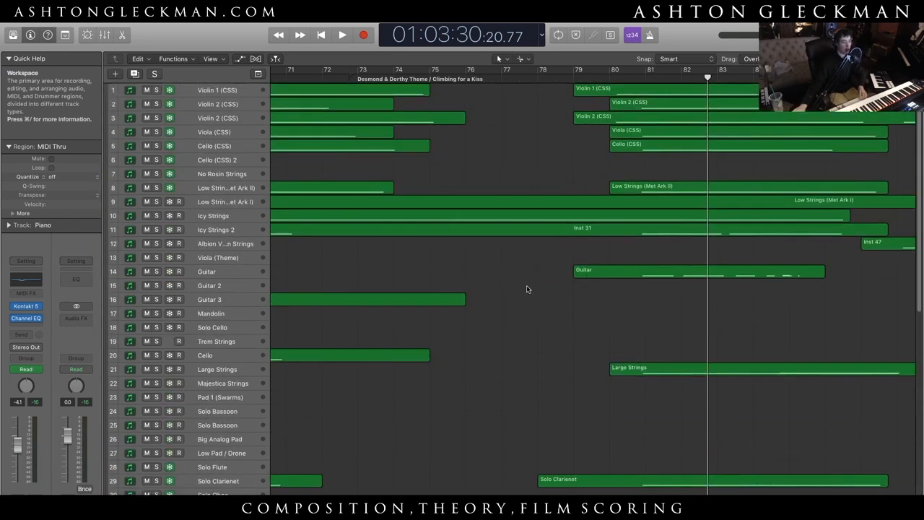
pyautogui.click(609, 78)
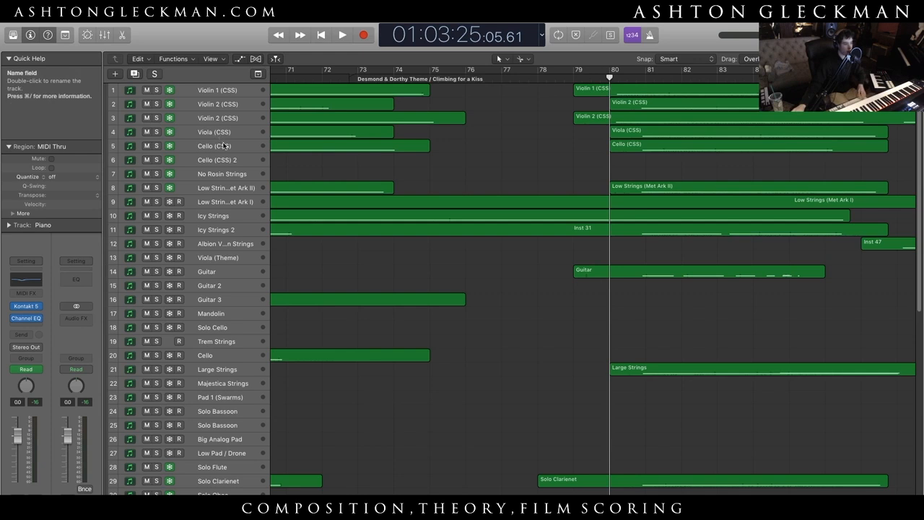
pyautogui.click(215, 95)
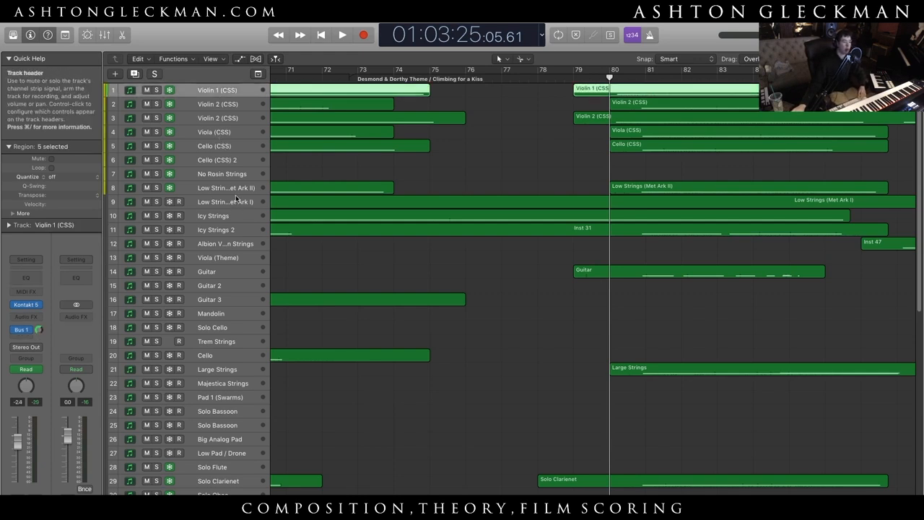
pyautogui.click(241, 206)
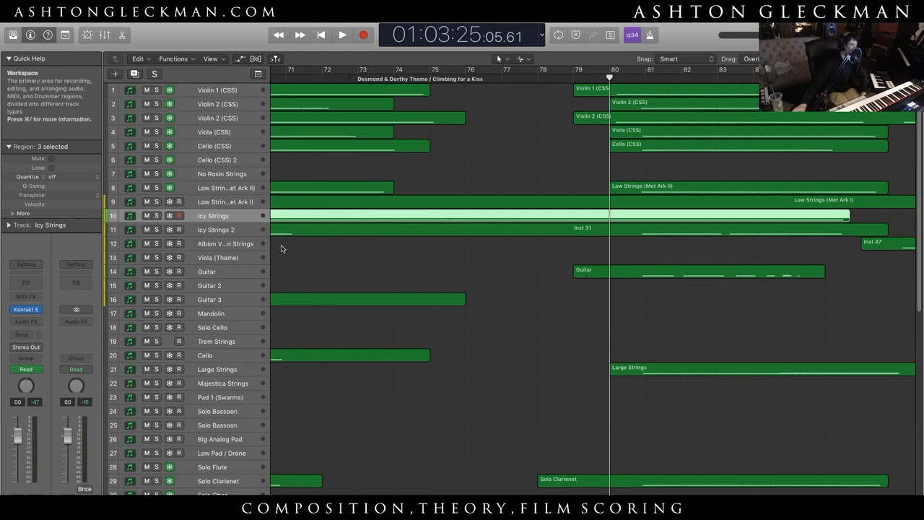
pyautogui.click(247, 232)
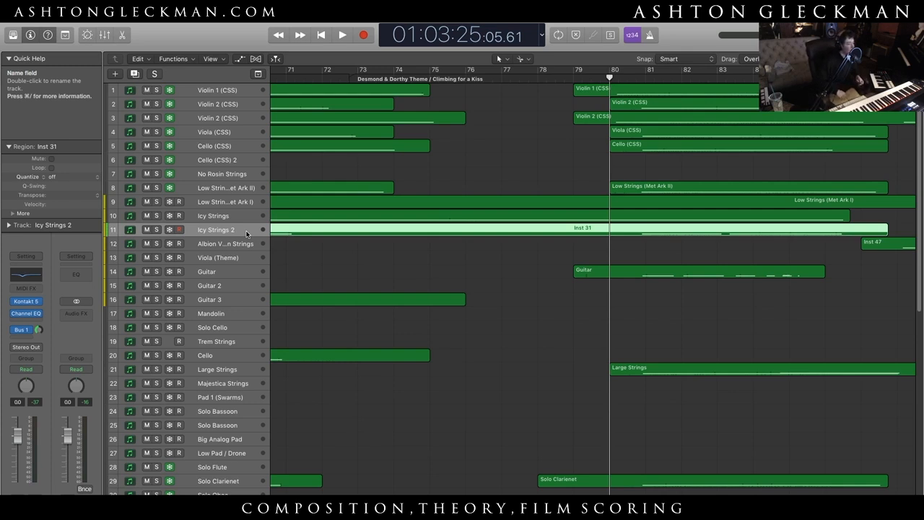
# - Select the Mandolin, Guitar, Viola (Theme), Majestica Strings and Pad 1 (Swarms) tracks in turn to try their sounds
pyautogui.click(229, 314)
pyautogui.click(231, 272)
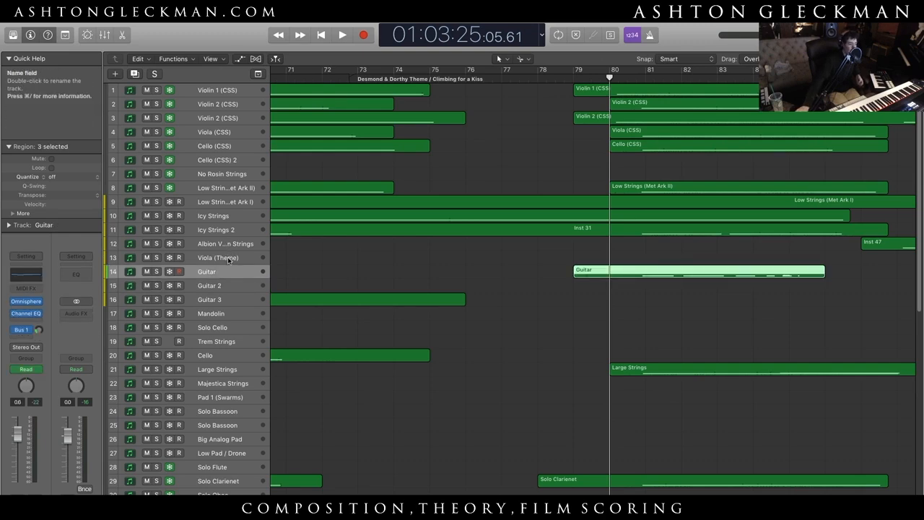
pyautogui.click(229, 259)
pyautogui.scroll(-5, 208, 315)
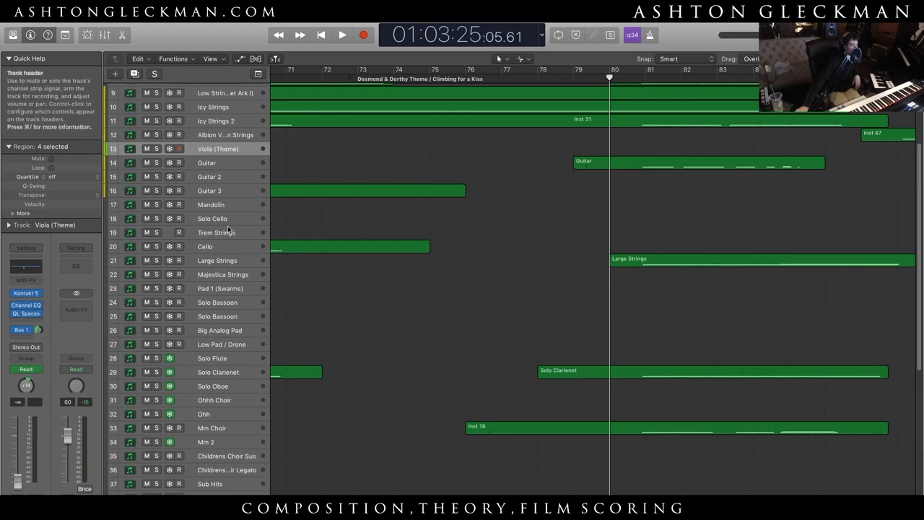
pyautogui.click(236, 276)
pyautogui.click(238, 287)
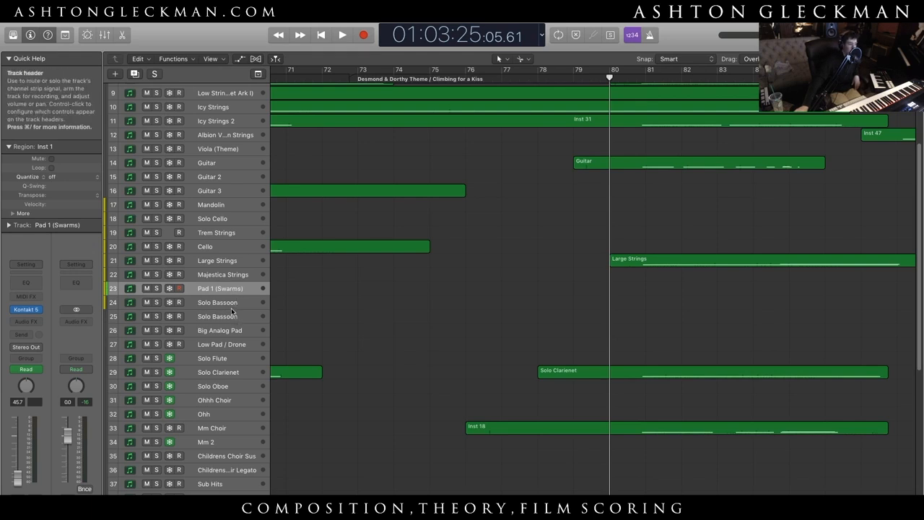
# - View the MSW Bassoon instrument of the second Solo Bassoon track in Kontakt, close it, and select the first Solo Bassoon track
pyautogui.click(236, 318)
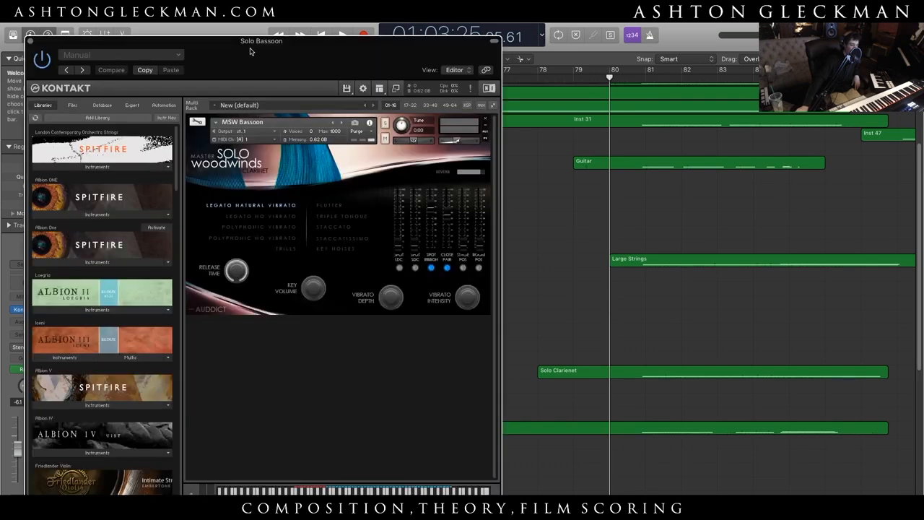
pyautogui.moveTo(250, 51); pyautogui.dragTo(254, 27)
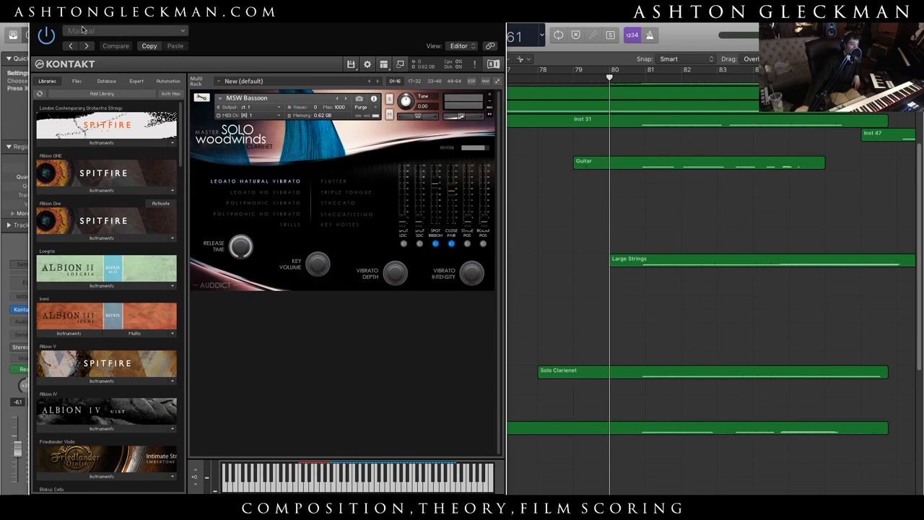
pyautogui.click(38, 20)
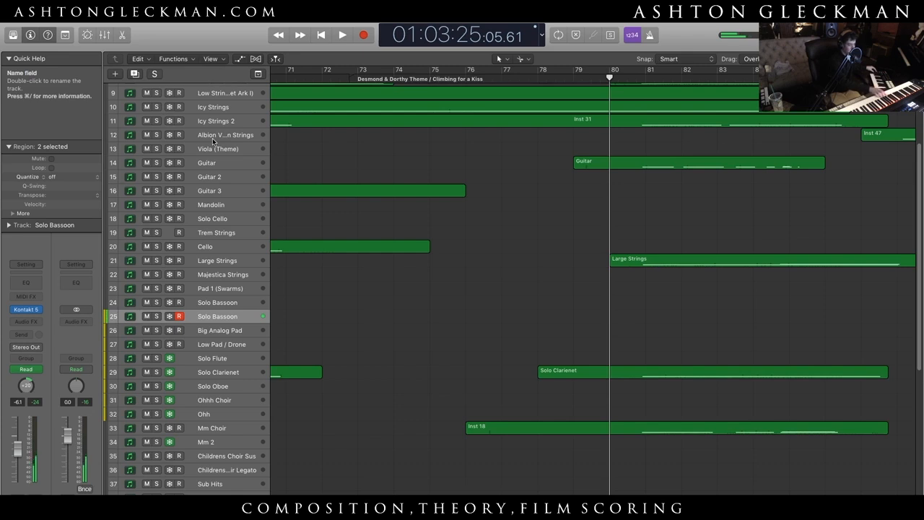
pyautogui.click(222, 301)
# - Select and unfreeze the Solo Flute track, view its MSW Solo Flute instrument in Kontakt, and close the plug-in window
pyautogui.scroll(-3, 226, 427)
pyautogui.scroll(-2, 227, 427)
pyautogui.scroll(5, 230, 412)
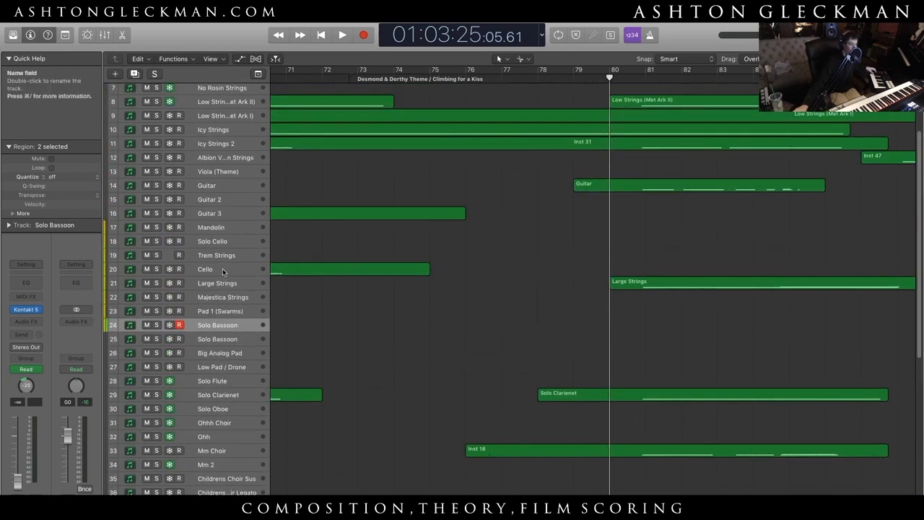
pyautogui.scroll(-3, 223, 282)
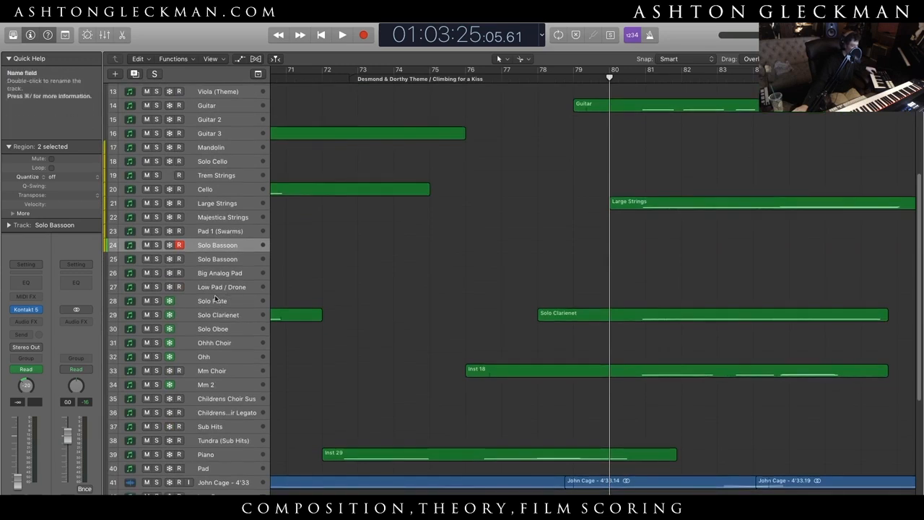
pyautogui.click(214, 300)
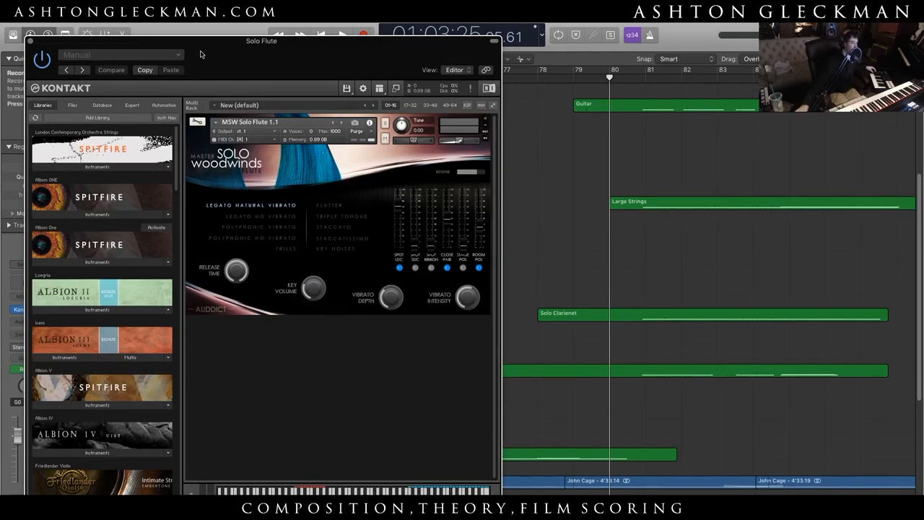
pyautogui.click(31, 41)
# - Select and unfreeze the Solo Clarienet track, view its Berlin Woodwinds clarinet instrument in Kontakt, and close the plug-in window
pyautogui.click(228, 314)
pyautogui.scroll(3, 228, 314)
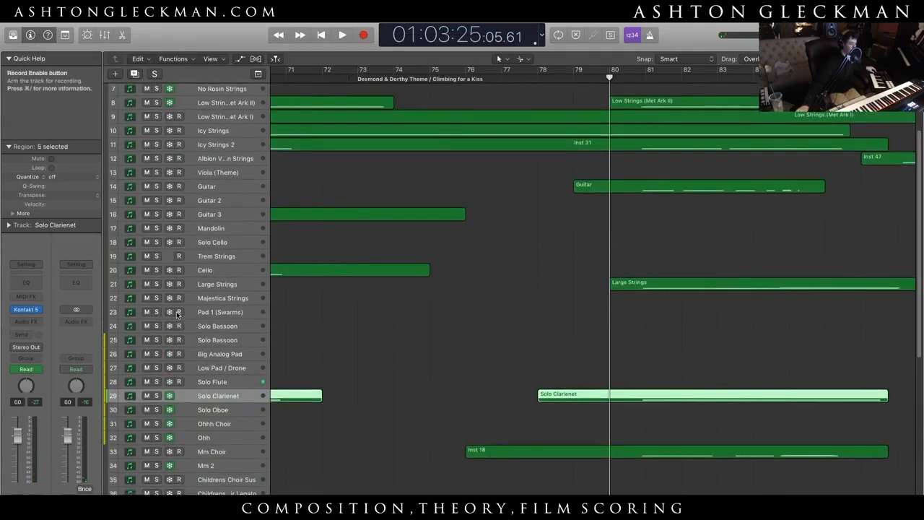
pyautogui.click(27, 310)
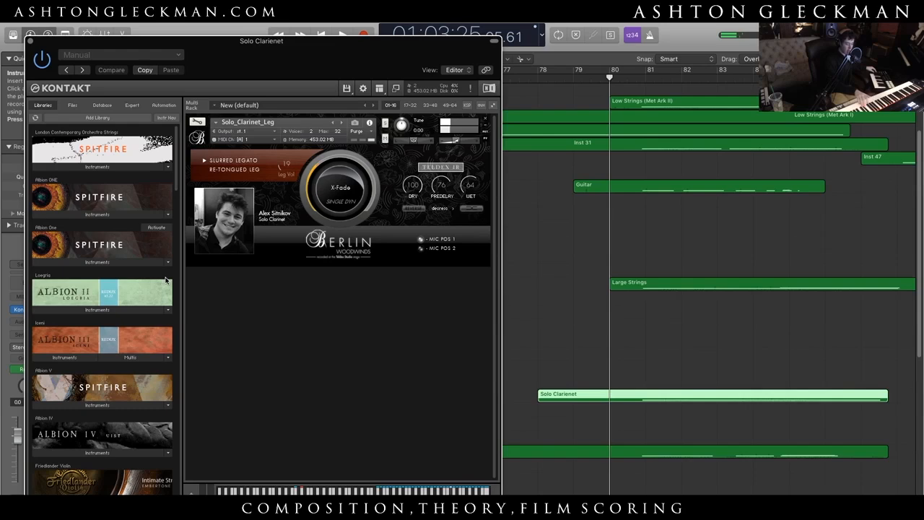
pyautogui.click(30, 42)
# - Select and unfreeze the Solo Oboe track to play its sound live
pyautogui.click(213, 411)
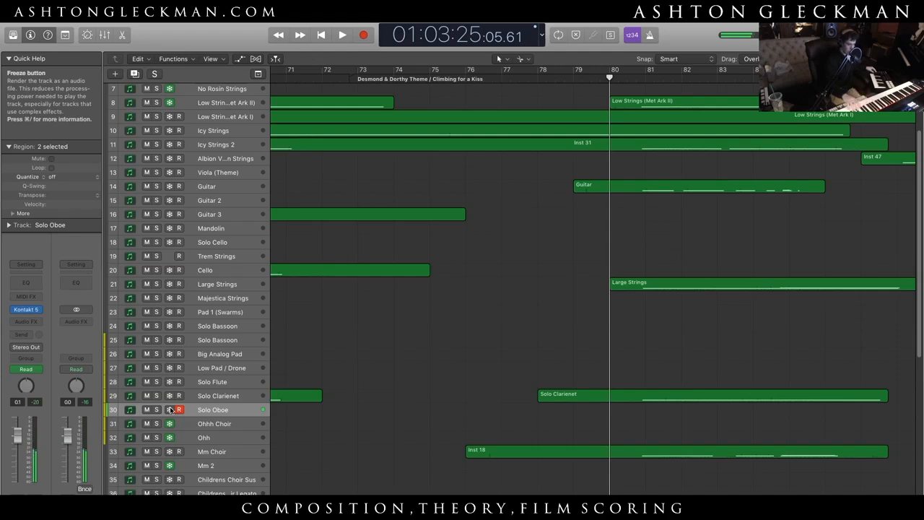
# - Play back the guitar, mandolin and solo cello passage from midway through bar 57 for about two bars, and stop
pyautogui.click(409, 305)
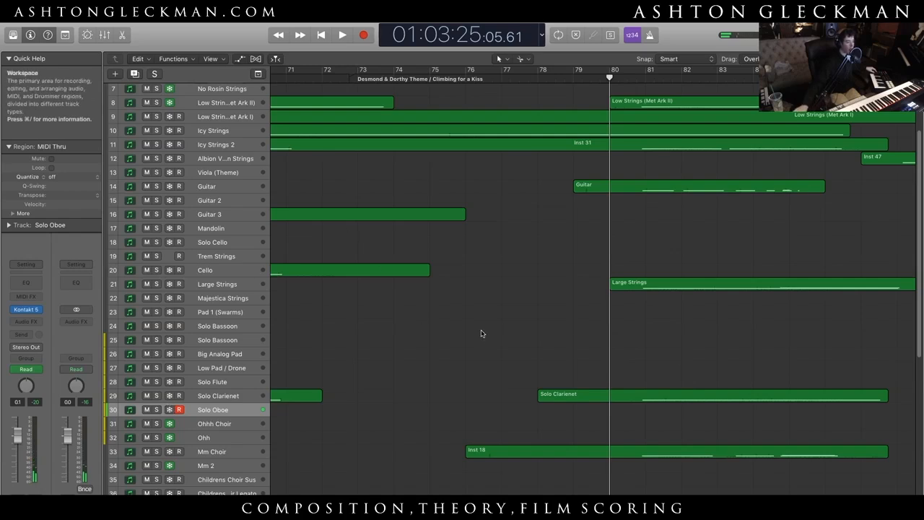
pyautogui.hscroll(-10, 592, 282)
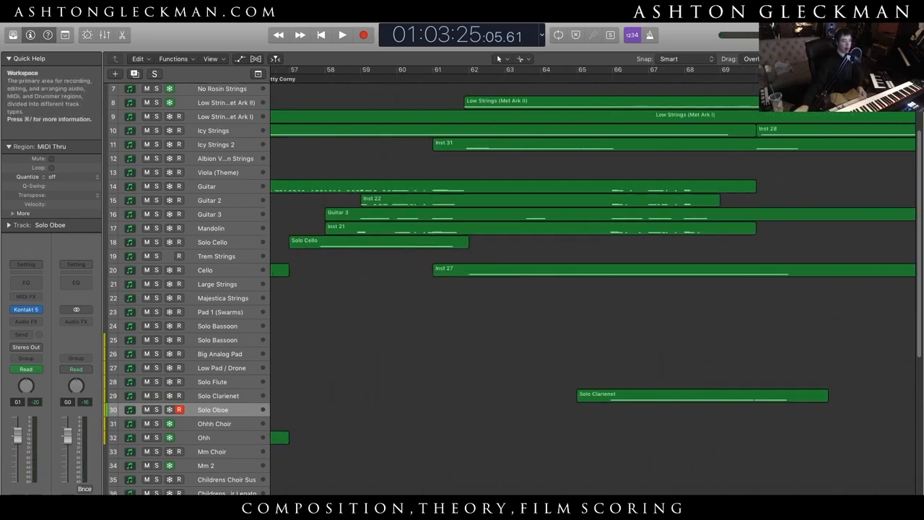
pyautogui.click(433, 78)
pyautogui.moveTo(433, 77); pyautogui.dragTo(313, 79)
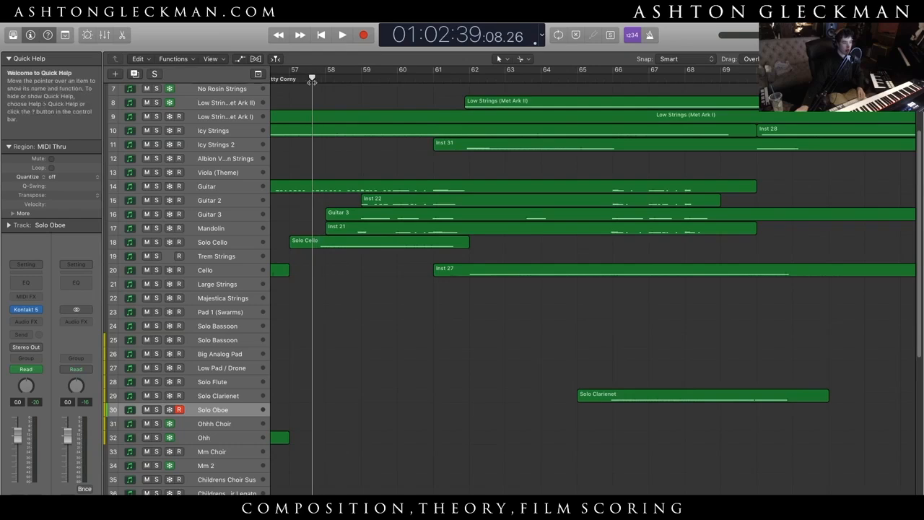
pyautogui.press('space')
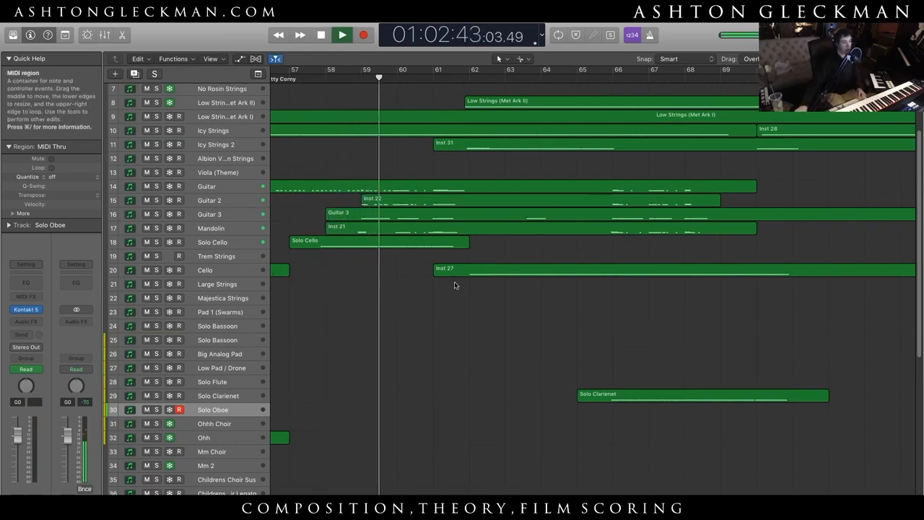
pyautogui.press('space')
# - Move the playhead to the start of bar 80 and select the Violin 1 (CSS) track
pyautogui.hscroll(10, 493, 325)
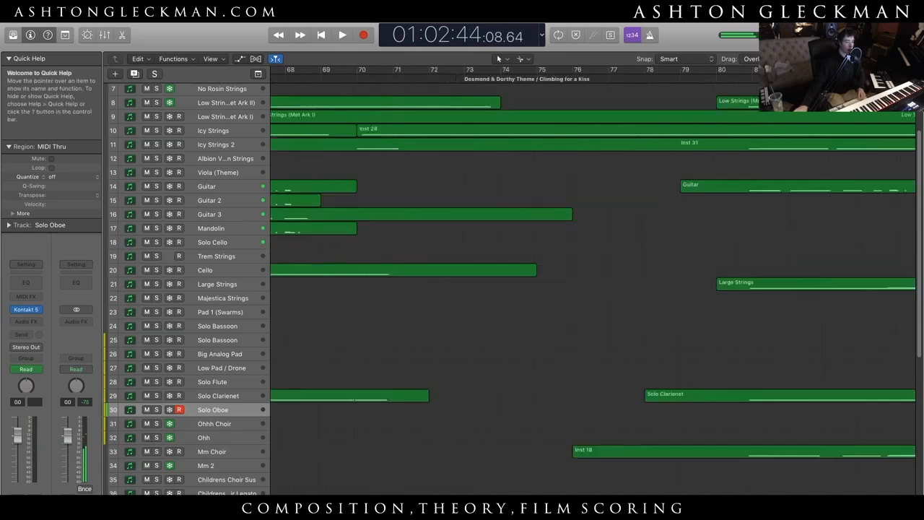
pyautogui.moveTo(399, 77); pyautogui.dragTo(373, 77)
pyautogui.scroll(5, 455, 178)
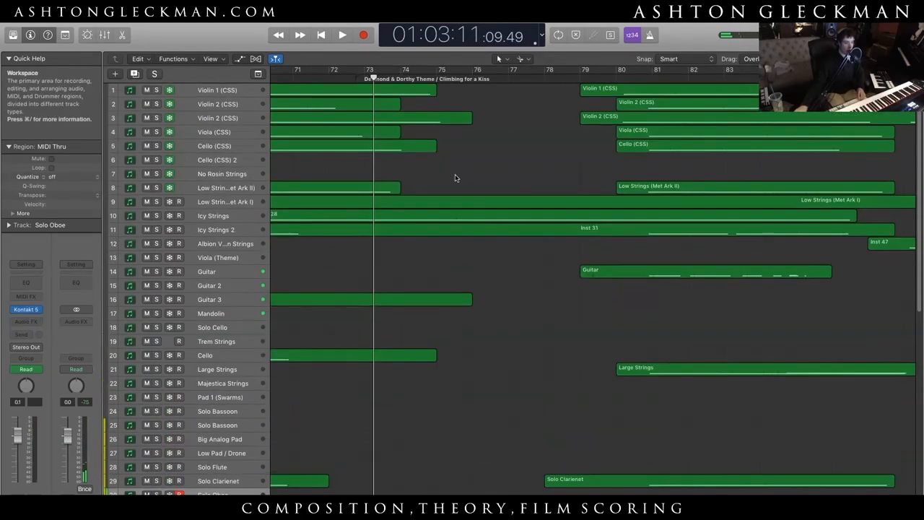
pyautogui.click(617, 77)
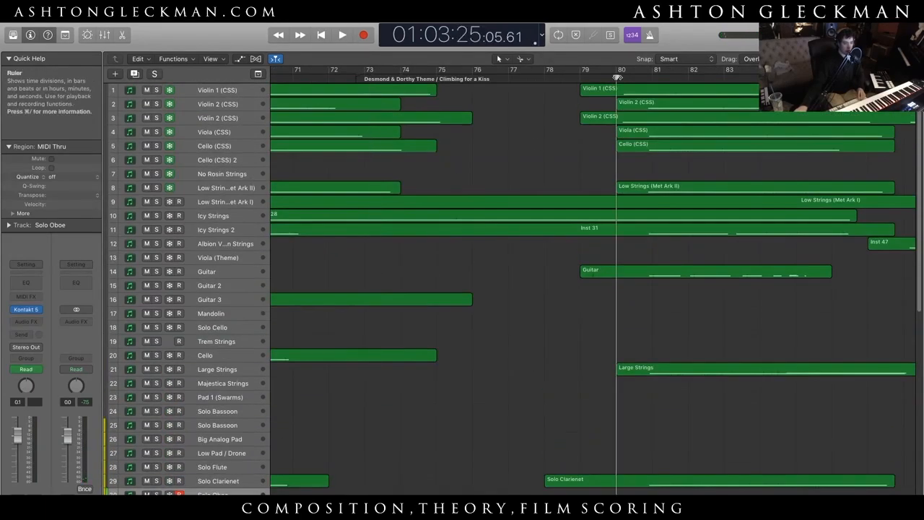
pyautogui.click(241, 89)
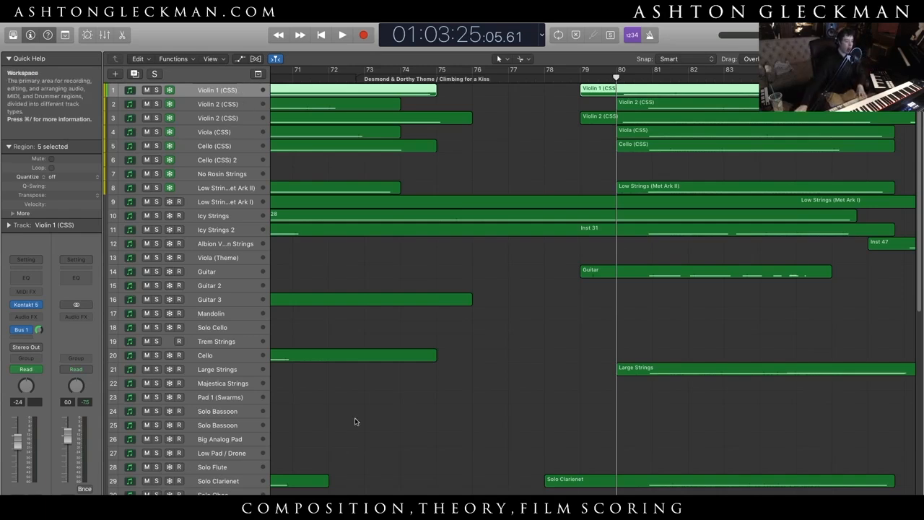
# - Play back the opening of the Historical Footage section from the Violin 1 region start just before bar 88, and stop
pyautogui.hscroll(5, 433, 433)
pyautogui.click(650, 309)
pyautogui.scroll(-10, 464, 324)
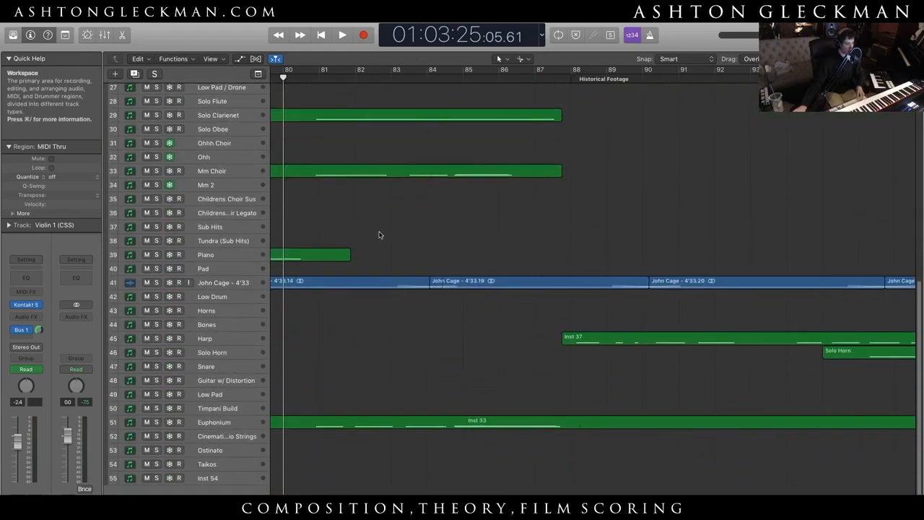
pyautogui.scroll(8, 384, 354)
pyautogui.scroll(3, 383, 354)
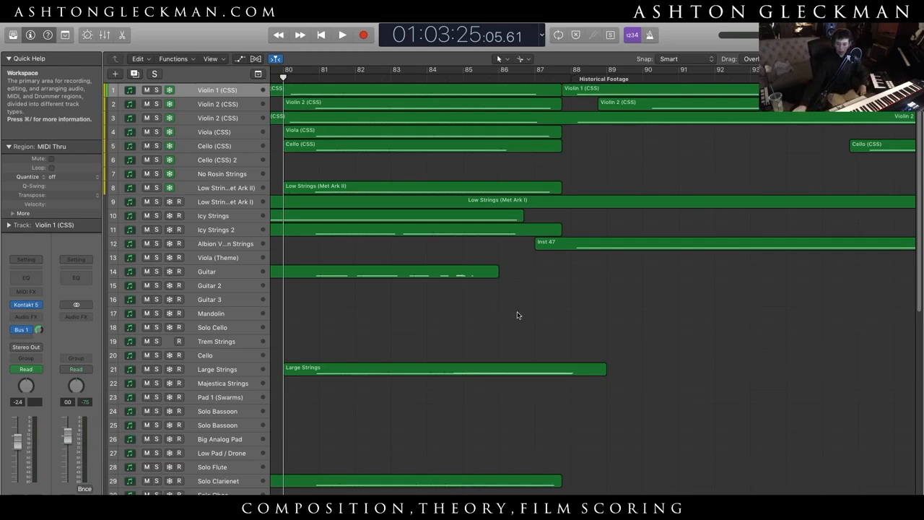
pyautogui.moveTo(574, 78); pyautogui.dragTo(560, 81)
pyautogui.press('space')
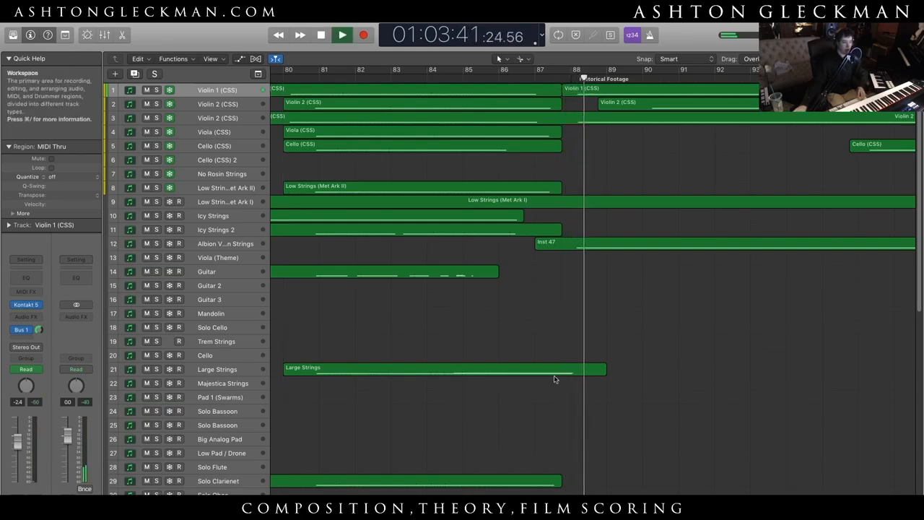
pyautogui.press('space')
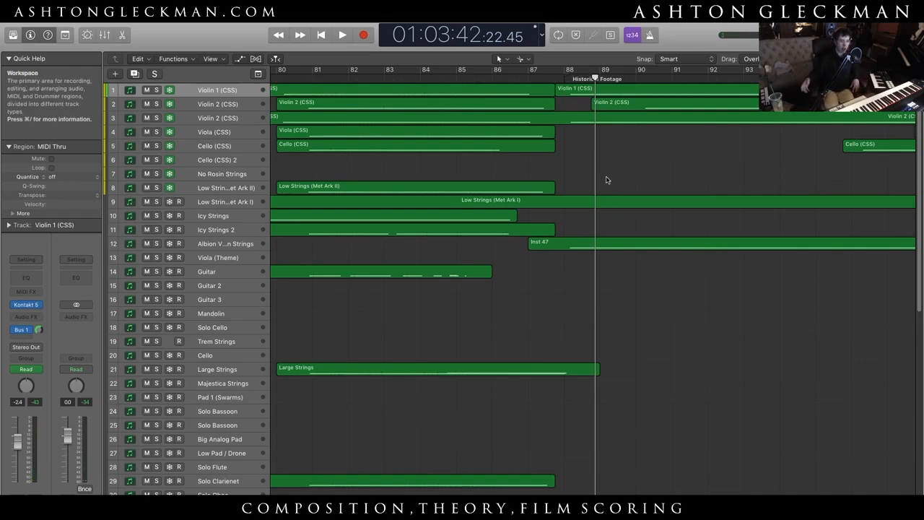
# - Look over the tracks around the Historical Footage marker and select the Icy Strings track to play its sound live
pyautogui.scroll(-1, 606, 179)
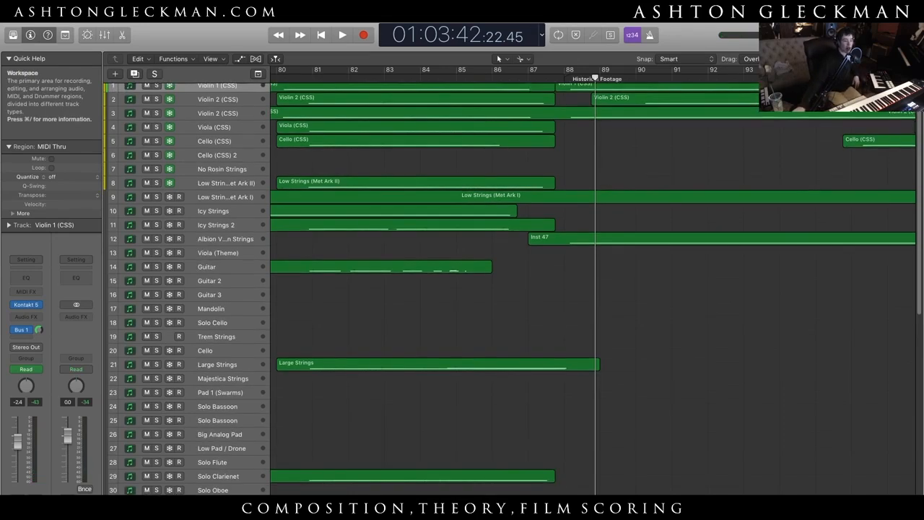
pyautogui.hscroll(-5, 606, 178)
pyautogui.hscroll(8, 691, 402)
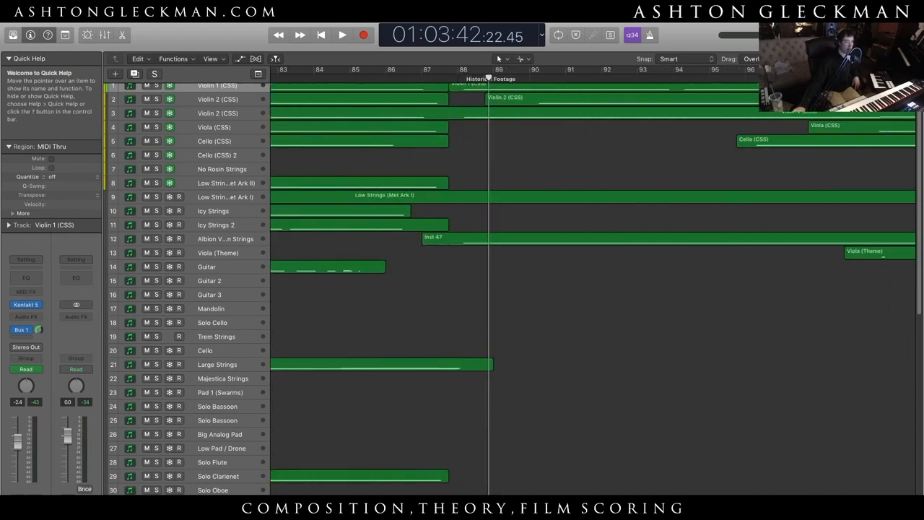
pyautogui.scroll(1, 542, 310)
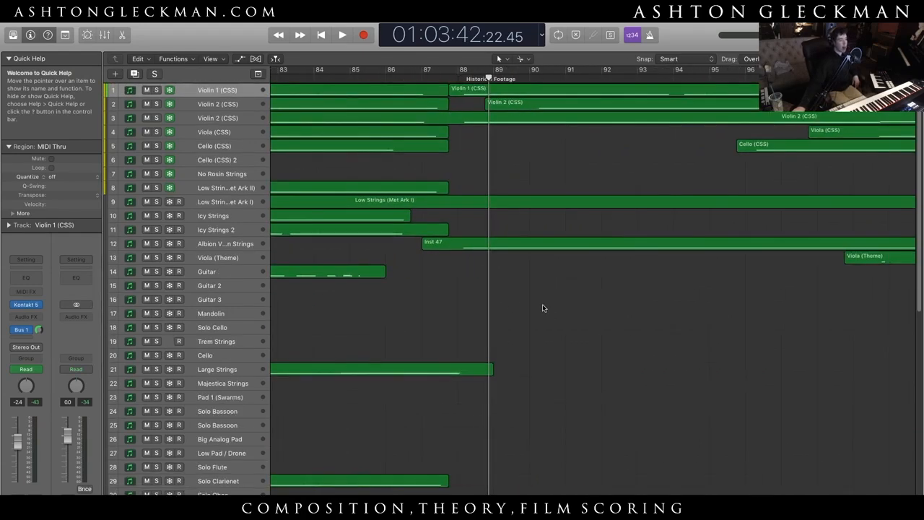
pyautogui.click(223, 219)
pyautogui.click(462, 305)
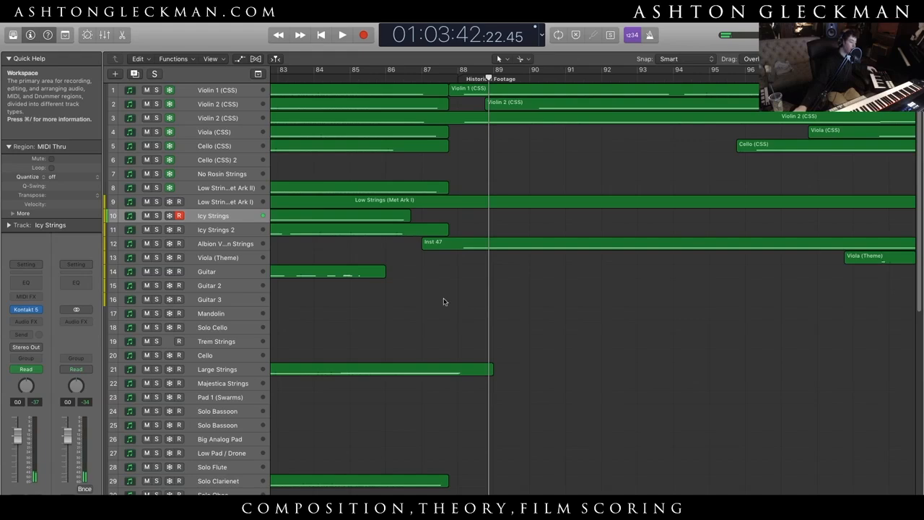
# - Select the Piano track to play its sound live, and place the playhead within bar 79
pyautogui.scroll(-8, 467, 308)
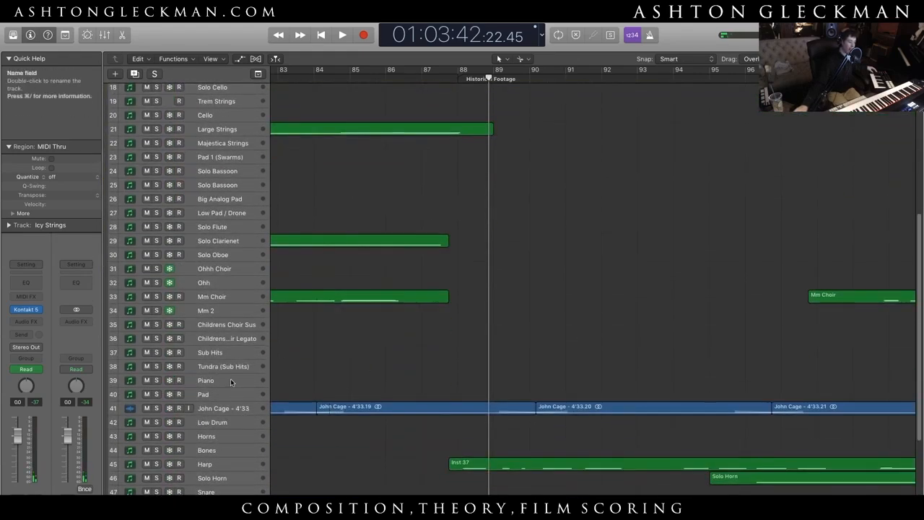
pyautogui.click(230, 378)
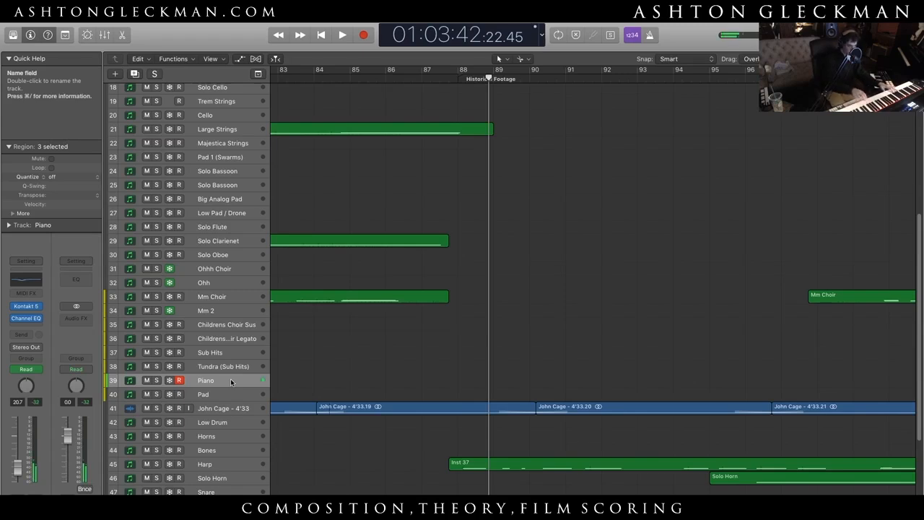
pyautogui.hscroll(-10, 477, 217)
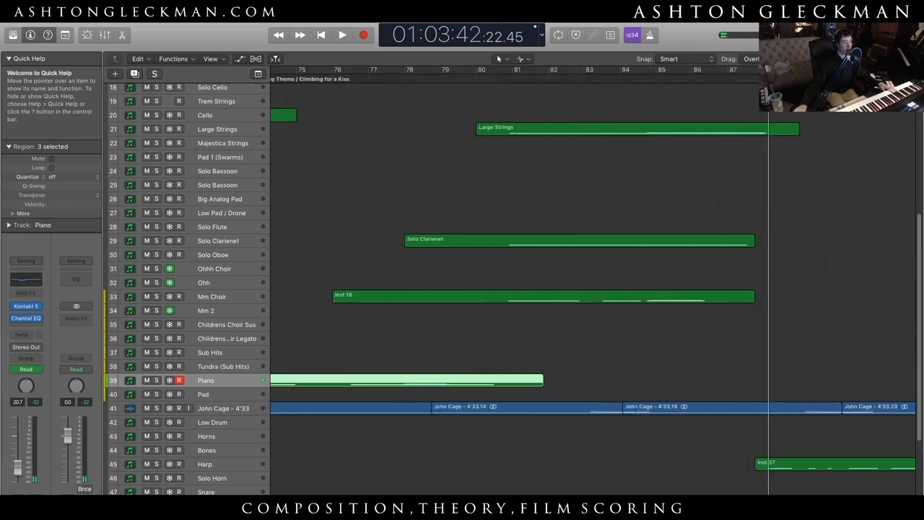
pyautogui.click(478, 78)
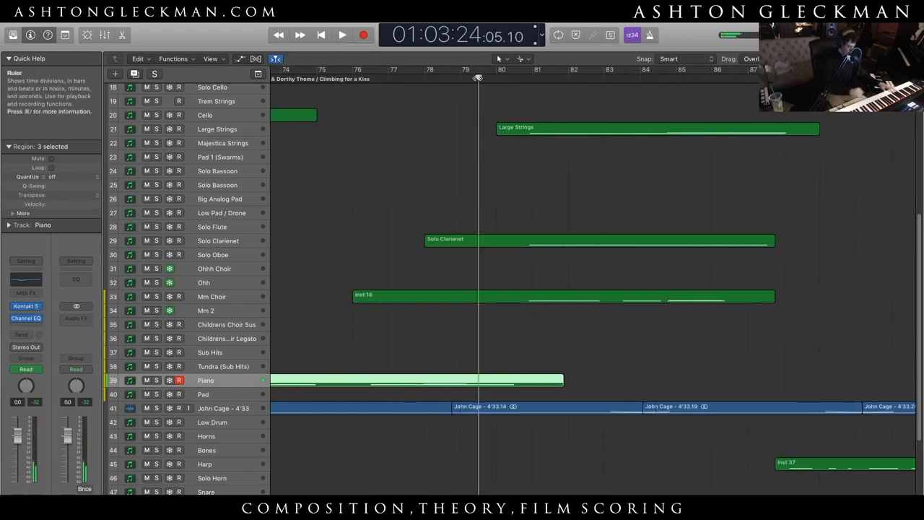
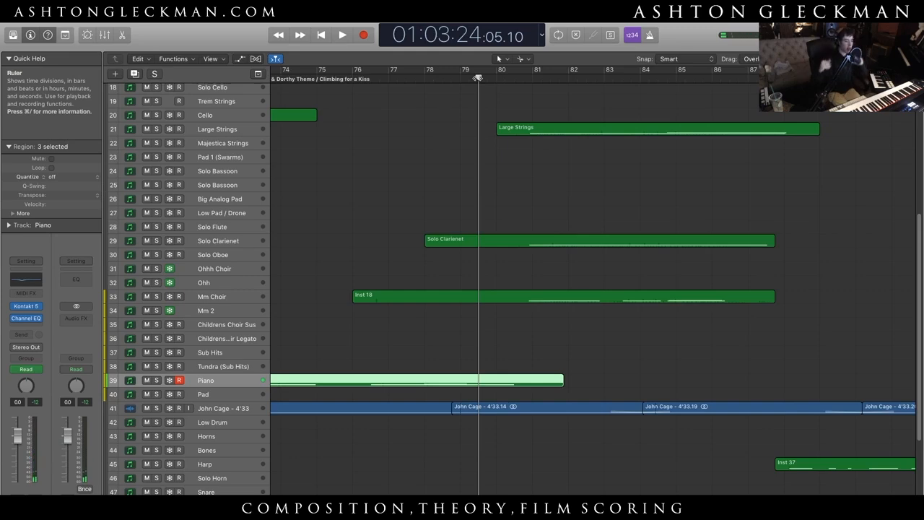
# - Play back the score from within bar 79 through the Historical Footage section to around bar 110, and stop
pyautogui.click(729, 266)
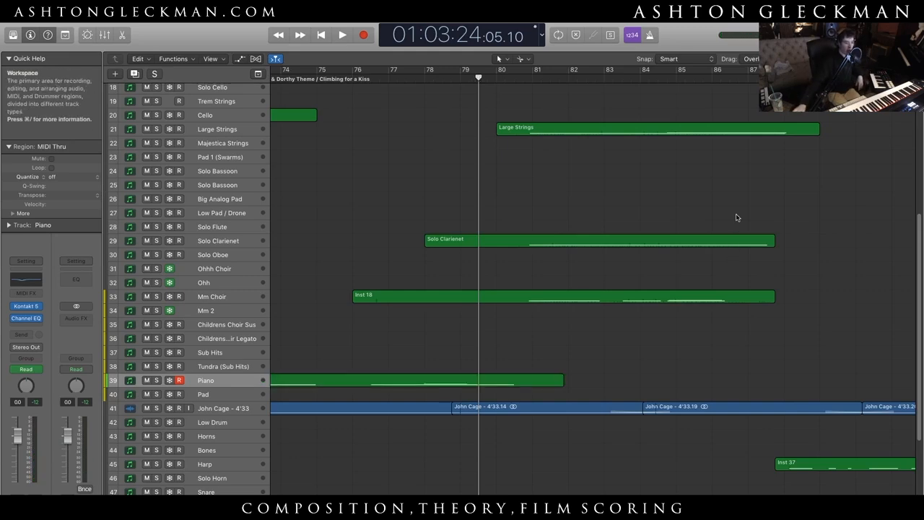
pyautogui.scroll(8, 736, 217)
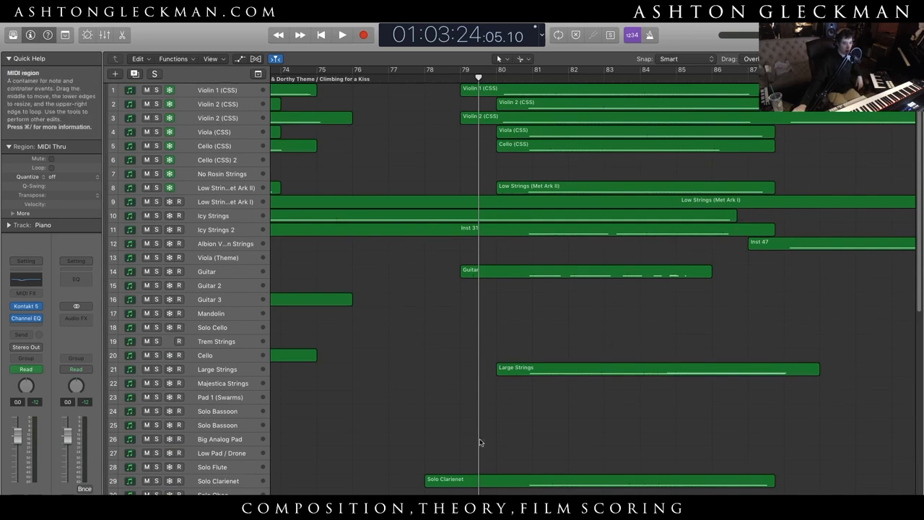
pyautogui.click(512, 372)
pyautogui.click(553, 406)
pyautogui.press('space')
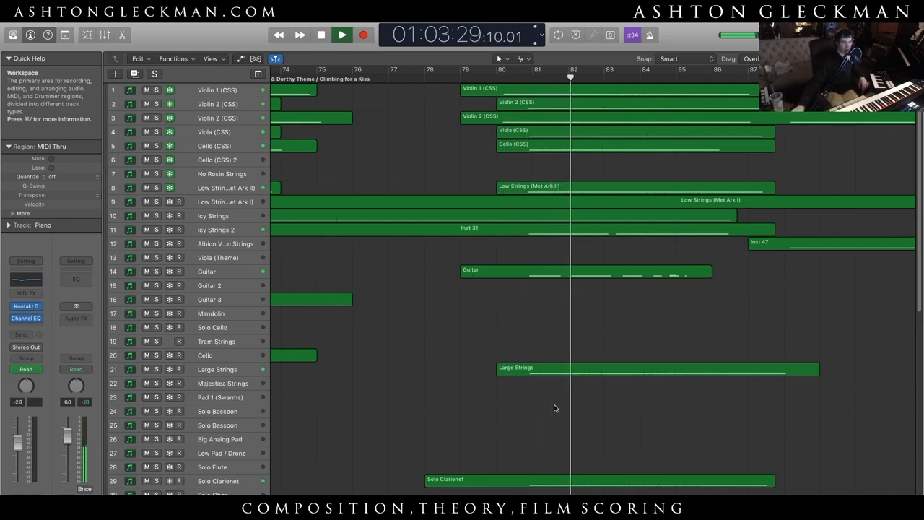
pyautogui.hscroll(5, 569, 328)
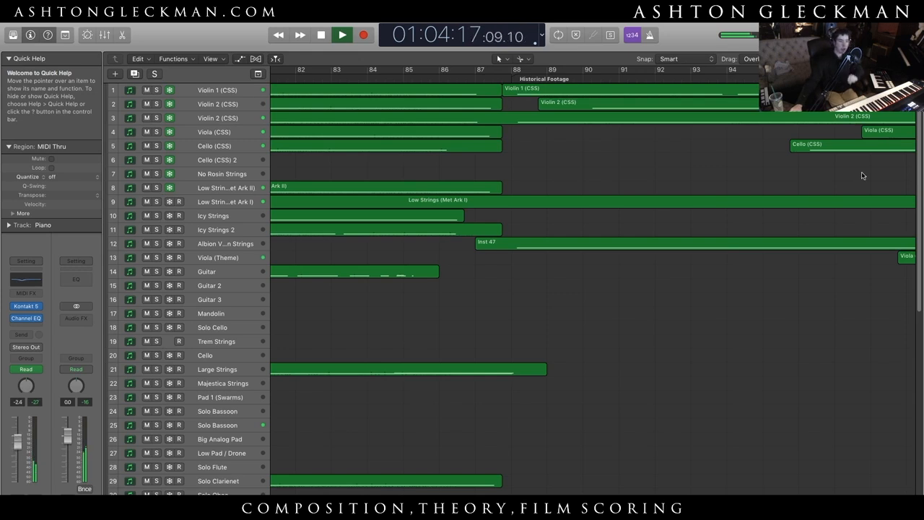
pyautogui.hscroll(11, 682, 348)
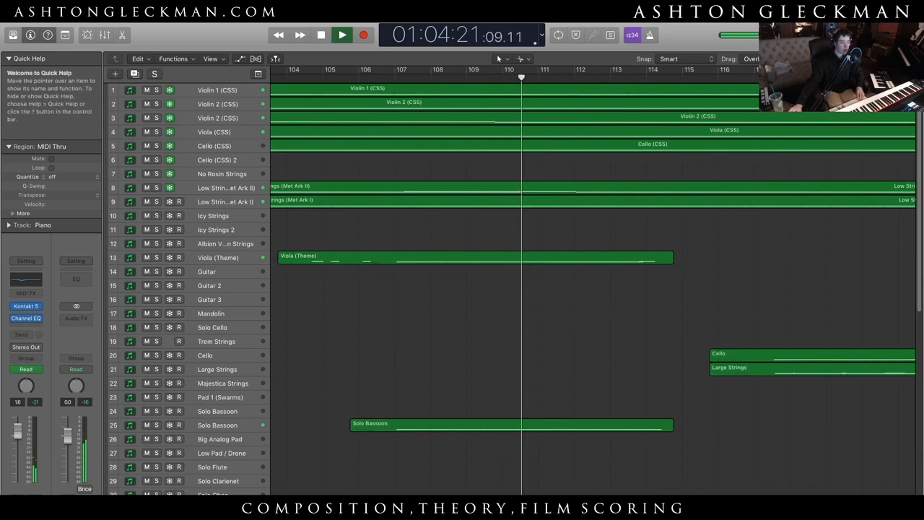
pyautogui.hscroll(-4, 553, 405)
pyautogui.press('space')
# - Look over the Harp region, and inspect the Piano track's Piano Sustains patch in its Kontakt instrument before closing the plug-in window
pyautogui.scroll(-15, 491, 437)
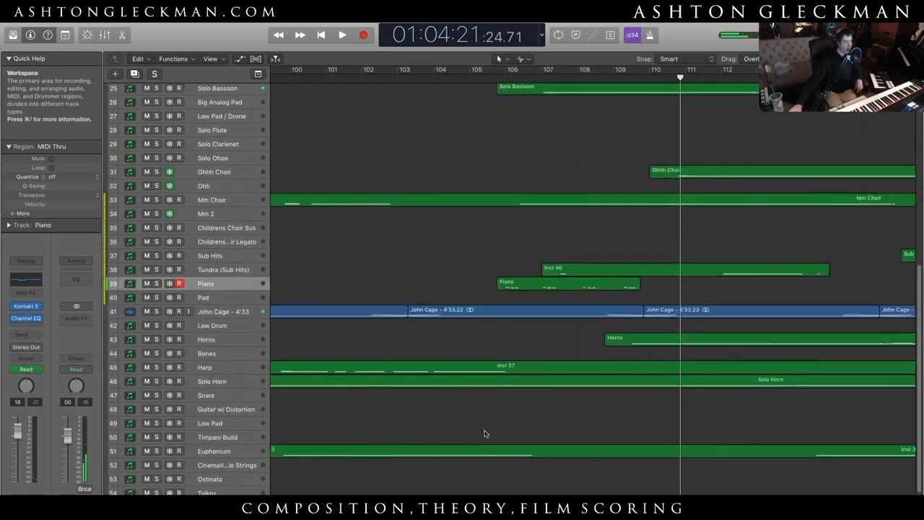
pyautogui.click(478, 340)
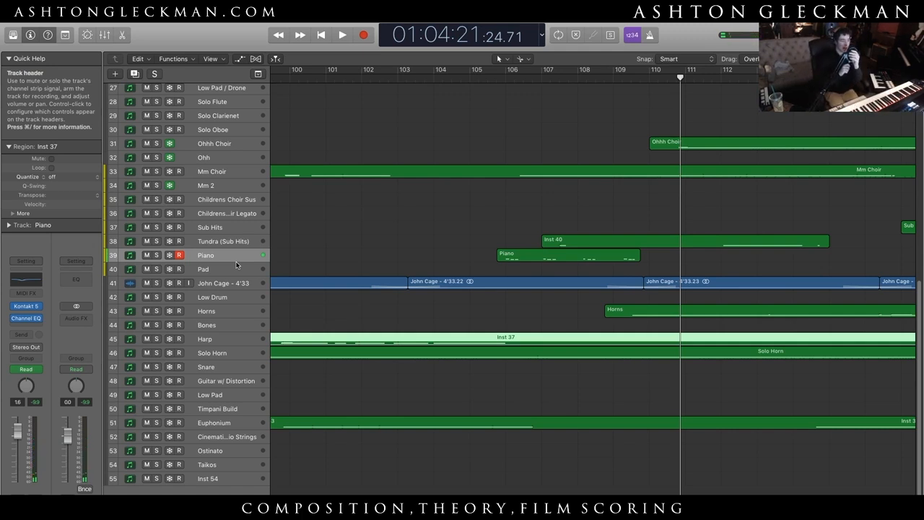
pyautogui.click(315, 228)
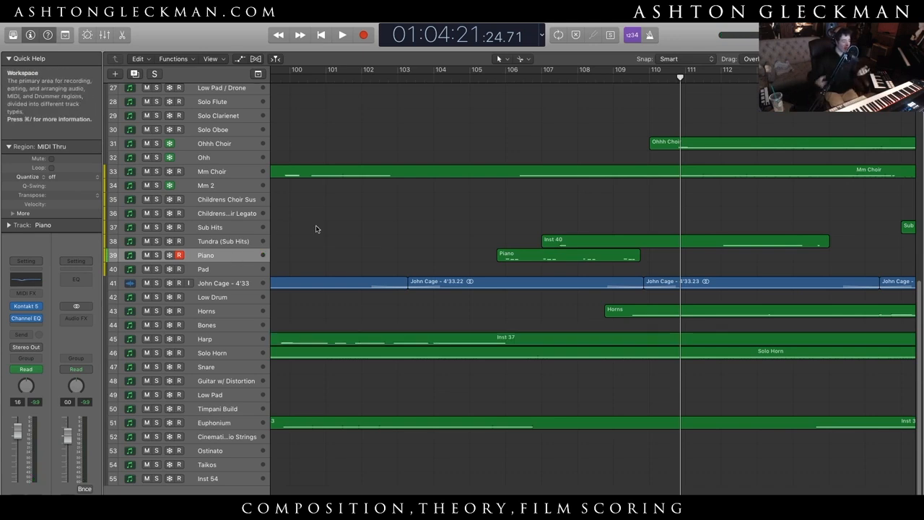
pyautogui.click(25, 307)
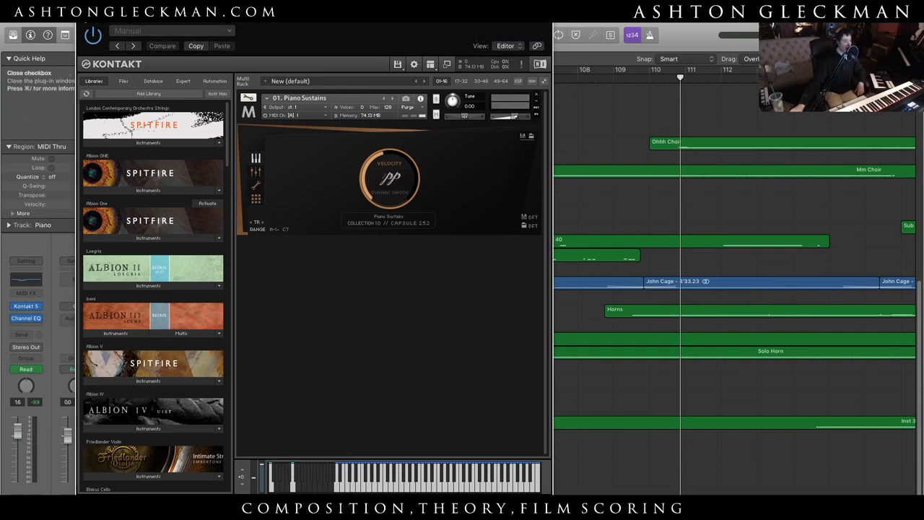
pyautogui.click(83, 22)
# - Select the Icy Strings track and afterwards the Piano track to play each sound live
pyautogui.scroll(10, 390, 297)
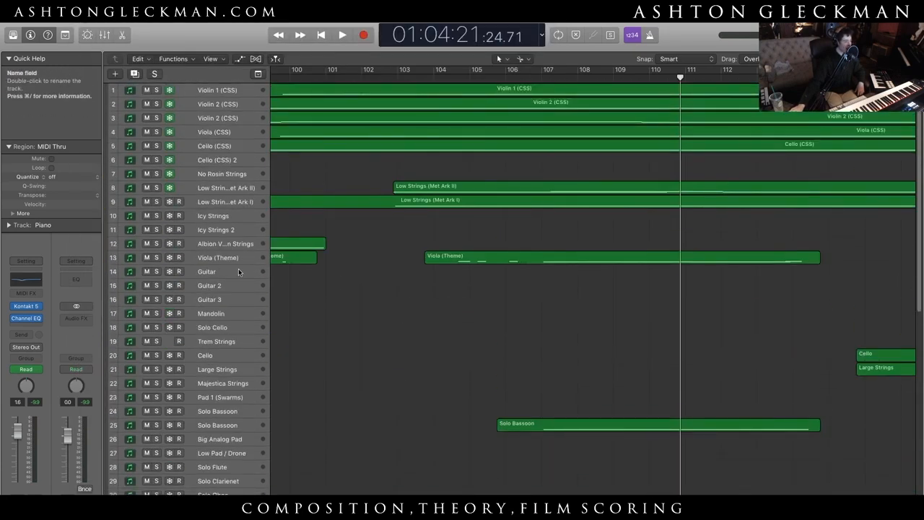
pyautogui.click(229, 217)
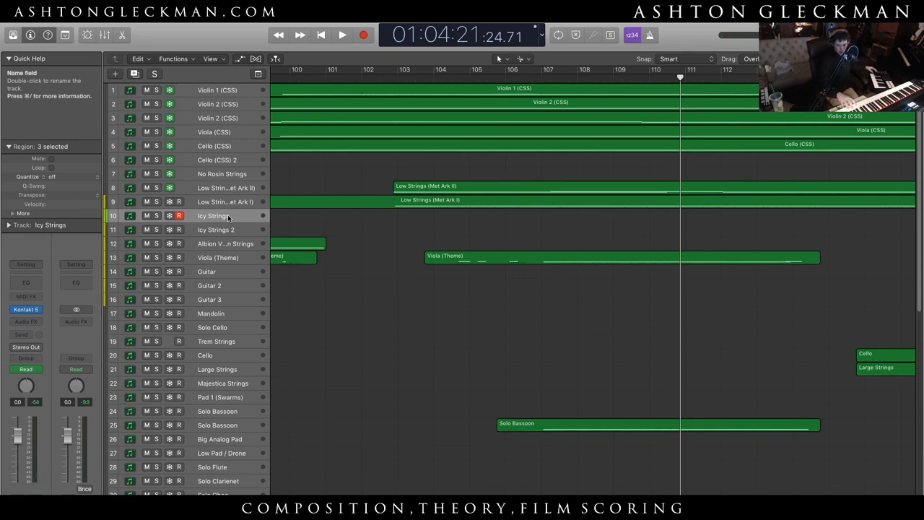
pyautogui.scroll(-6, 365, 378)
pyautogui.scroll(-1, 353, 383)
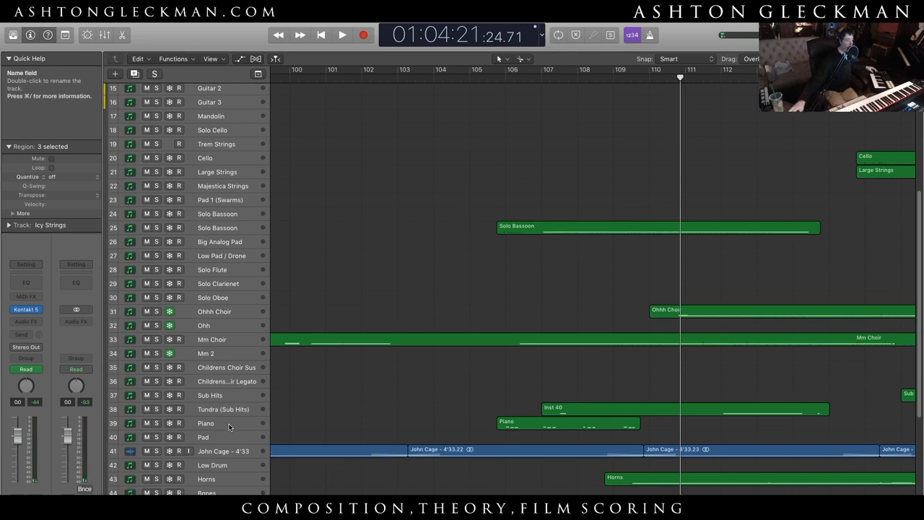
pyautogui.click(228, 426)
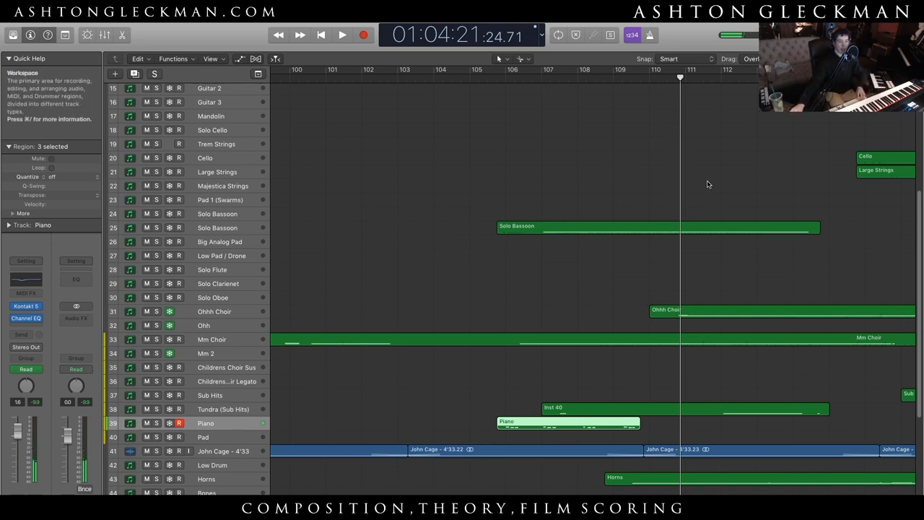
# - Play back the piano and solo bassoon passage from within bar 106 to bar 116, and stop
pyautogui.click(462, 226)
pyautogui.press('space')
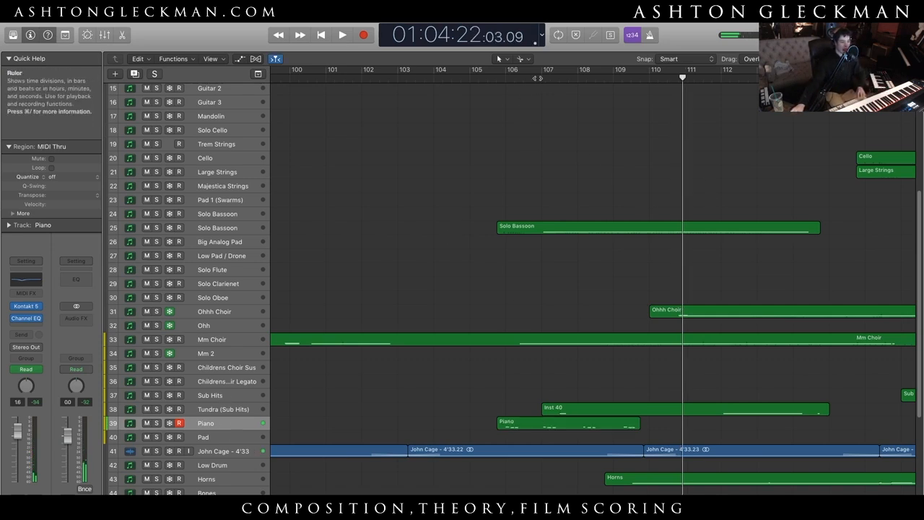
pyautogui.click(537, 77)
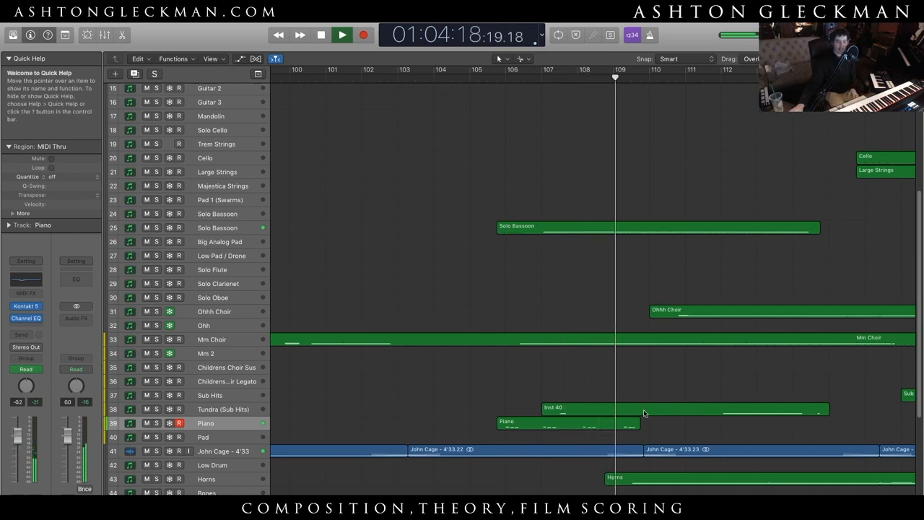
pyautogui.hscroll(8, 913, 465)
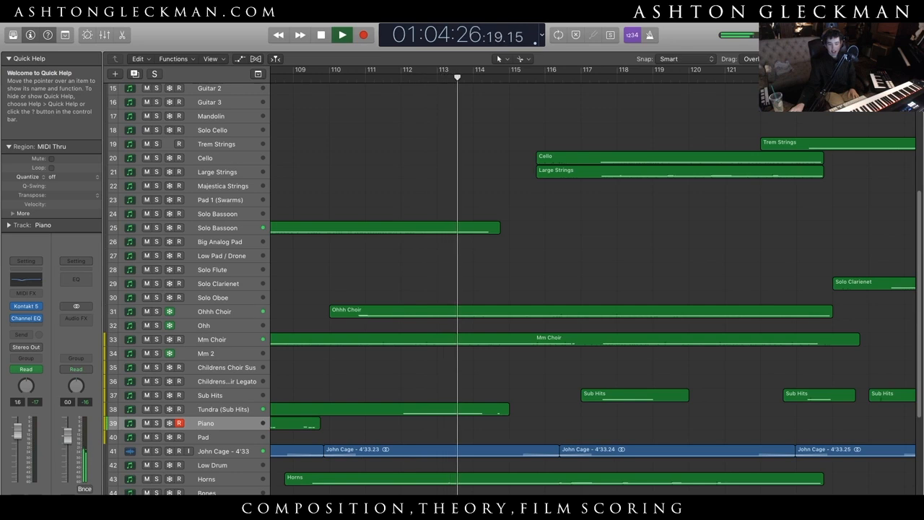
pyautogui.hscroll(5, 524, 305)
pyautogui.hscroll(-10, 591, 304)
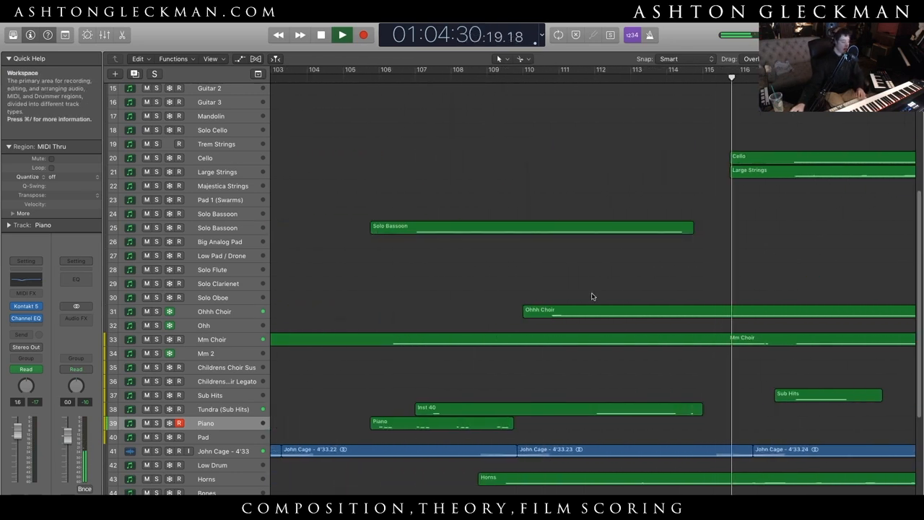
pyautogui.press('space')
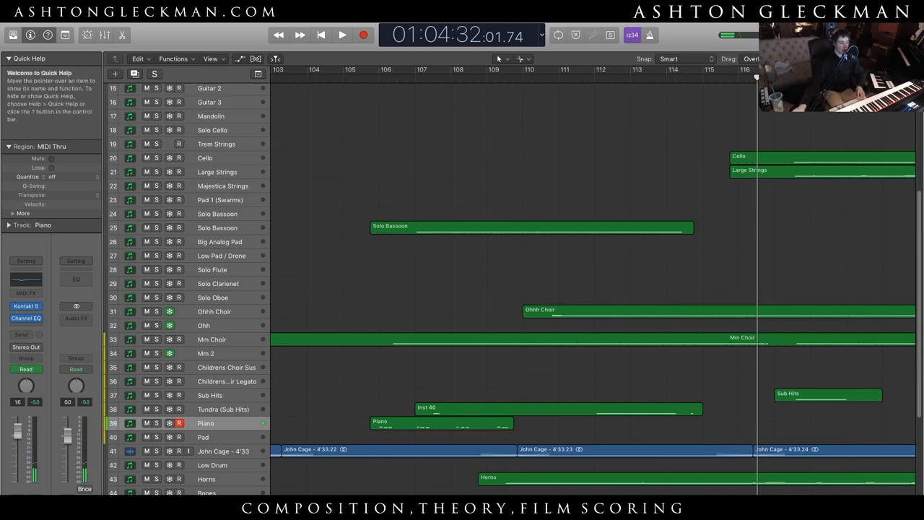
# - Play back the Historical Footage section from its marker near bar 88 up to the Piano region at bar 106, and stop
pyautogui.hscroll(-10, 409, 151)
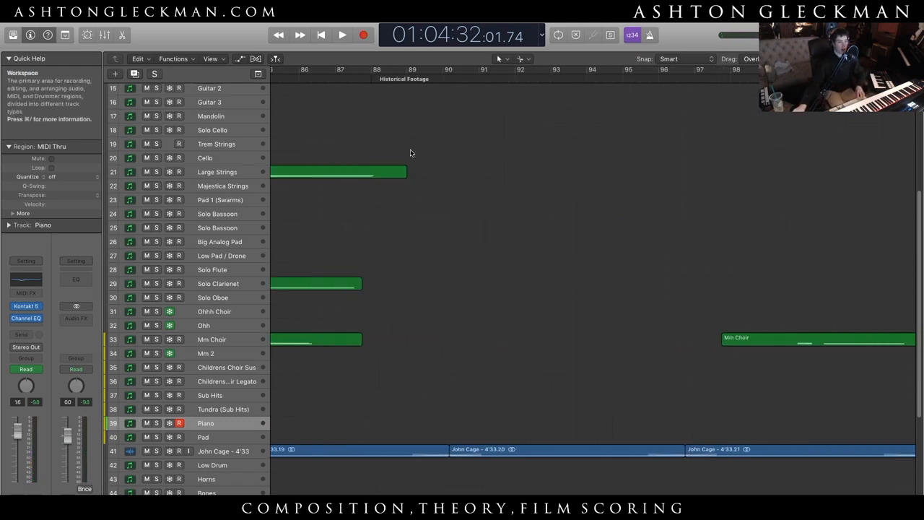
pyautogui.click(370, 81)
pyautogui.press('space')
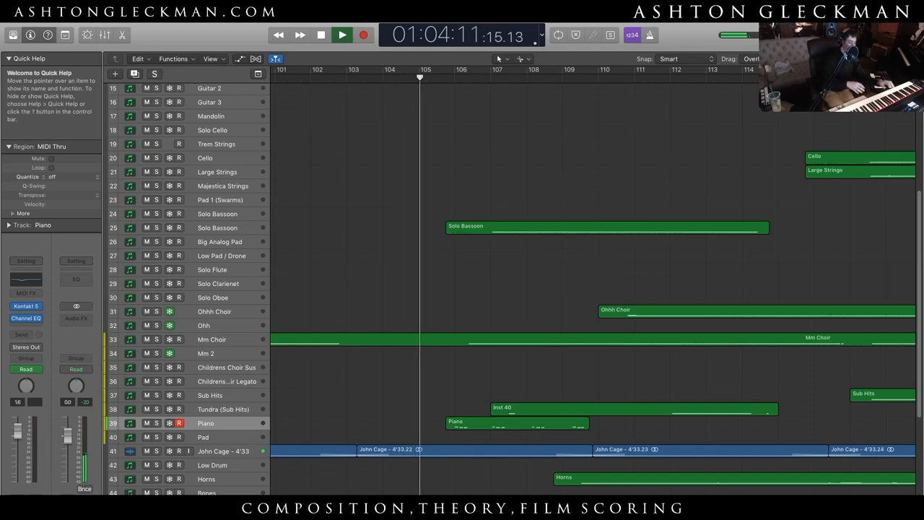
pyautogui.press('space')
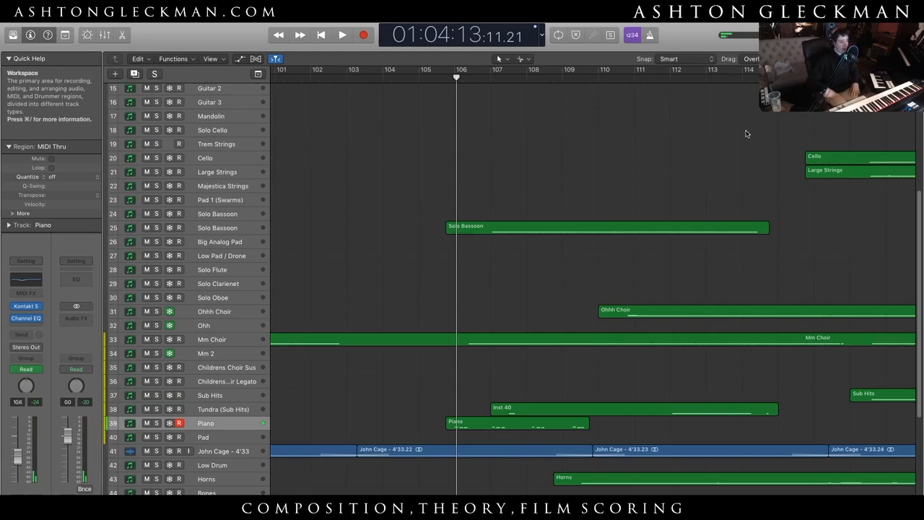
# - Resume playback from bar 106 through the A Miraculous Return section to bar 148, and stop
pyautogui.press('space')
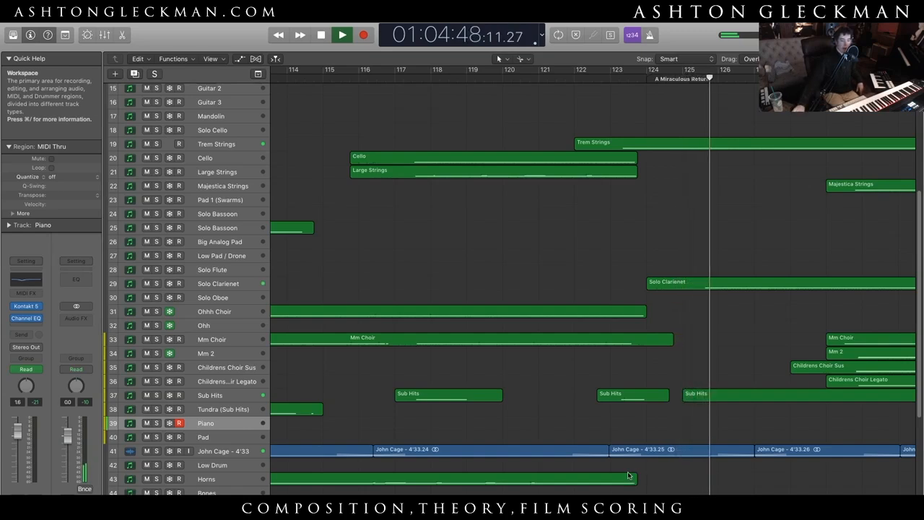
pyautogui.hscroll(6, 529, 349)
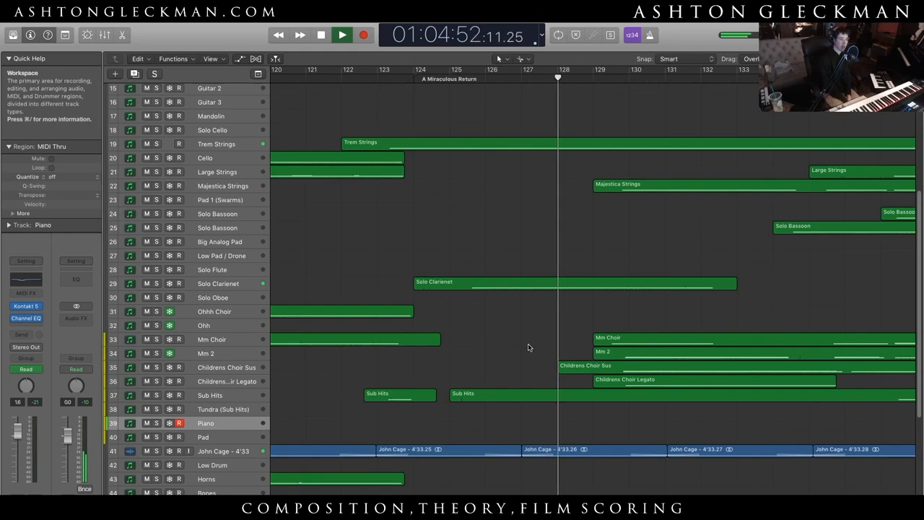
pyautogui.scroll(7, 528, 347)
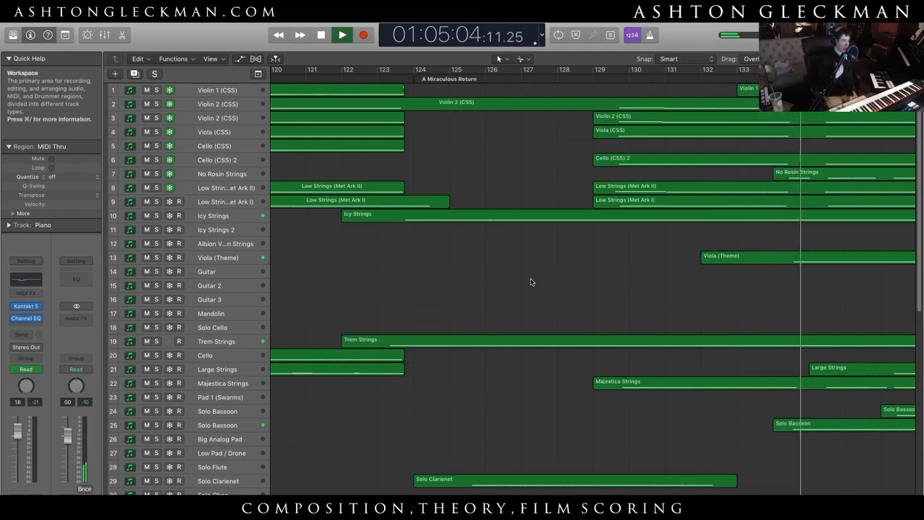
pyautogui.moveTo(554, 500); pyautogui.dragTo(560, 500)
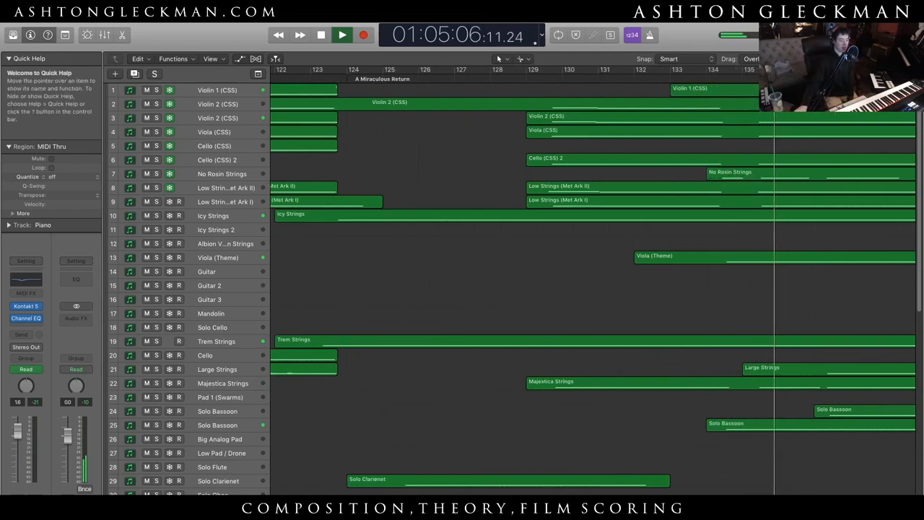
pyautogui.hscroll(10, 661, 395)
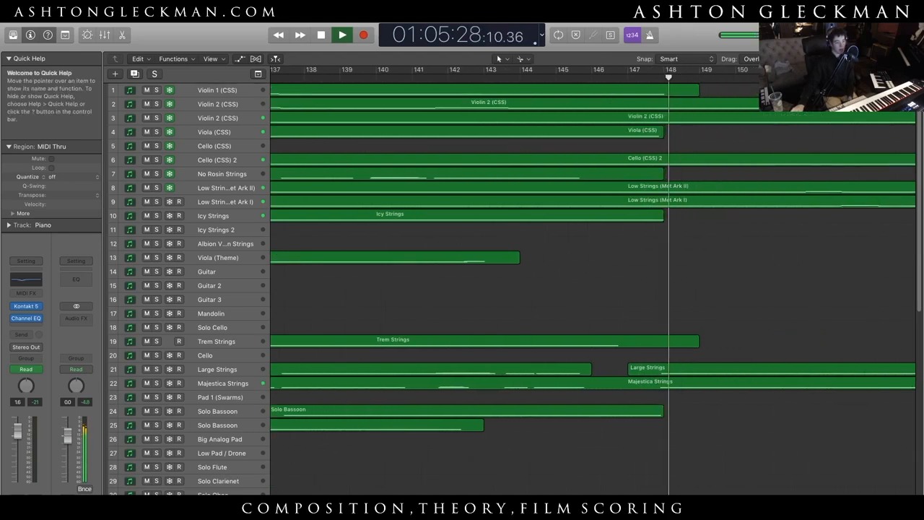
pyautogui.press('space')
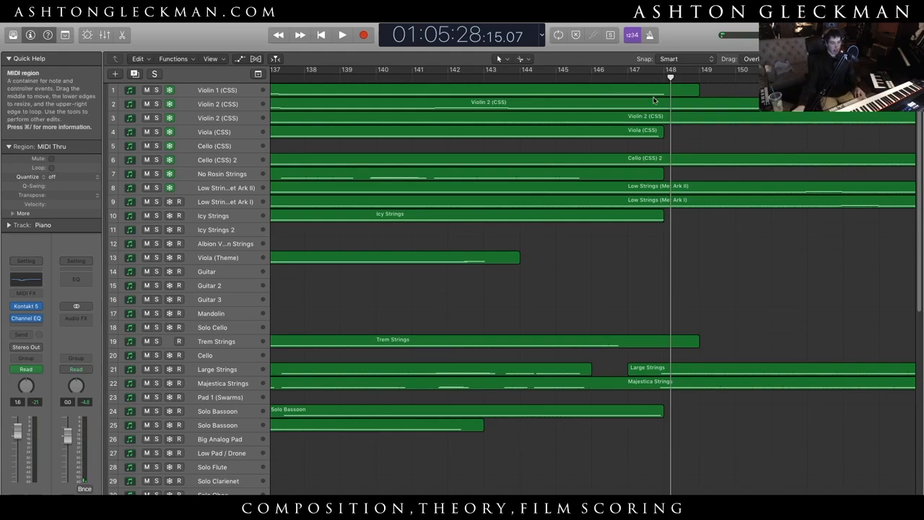
# - Continue playback from bar 148 while following the brass, drum and choir tracks up to about bar 155
pyautogui.press('space')
pyautogui.scroll(-10, 608, 450)
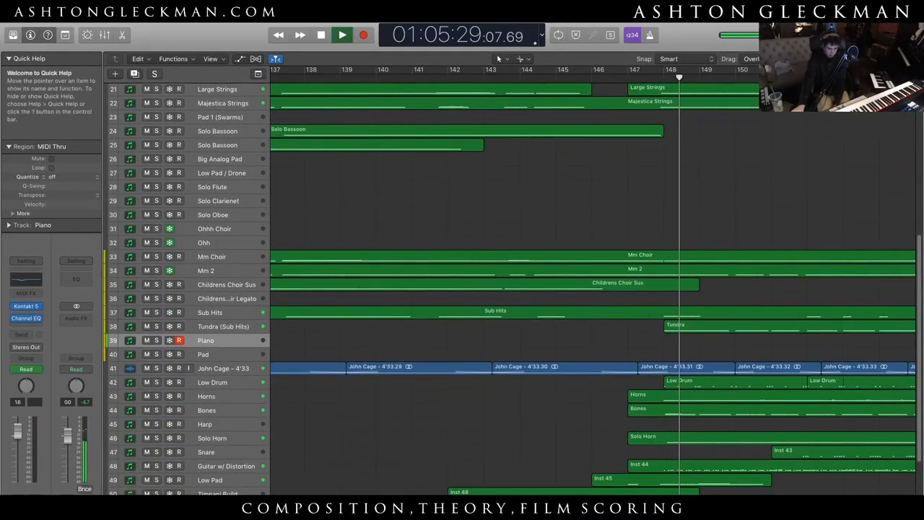
pyautogui.hscroll(5, 588, 325)
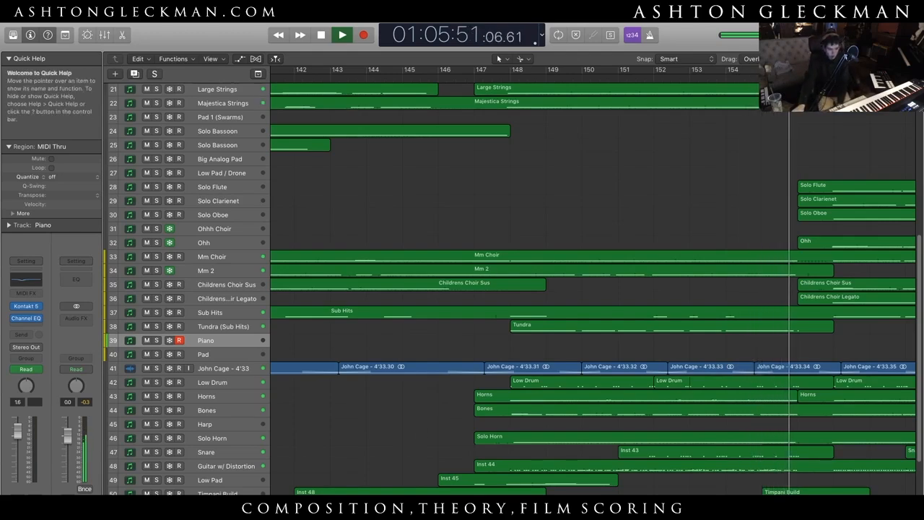
# - Lower the Guitar w/ Distortion volume automation to -4.0 dB between about bars 152 and 156, and pull down its point at bar 151
pyautogui.scroll(-3, 748, 486)
pyautogui.press('a')
pyautogui.scroll(-1, 747, 487)
pyautogui.scroll(-5, 747, 487)
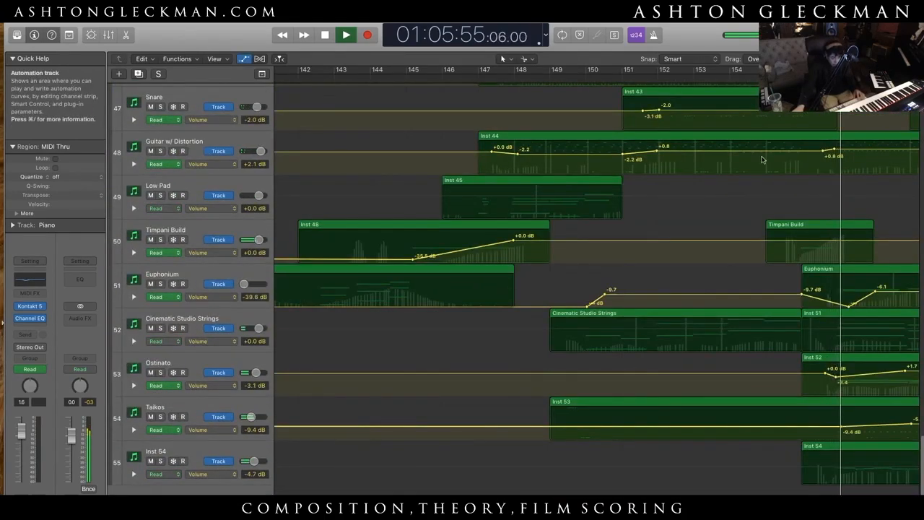
pyautogui.moveTo(762, 152); pyautogui.dragTo(763, 158)
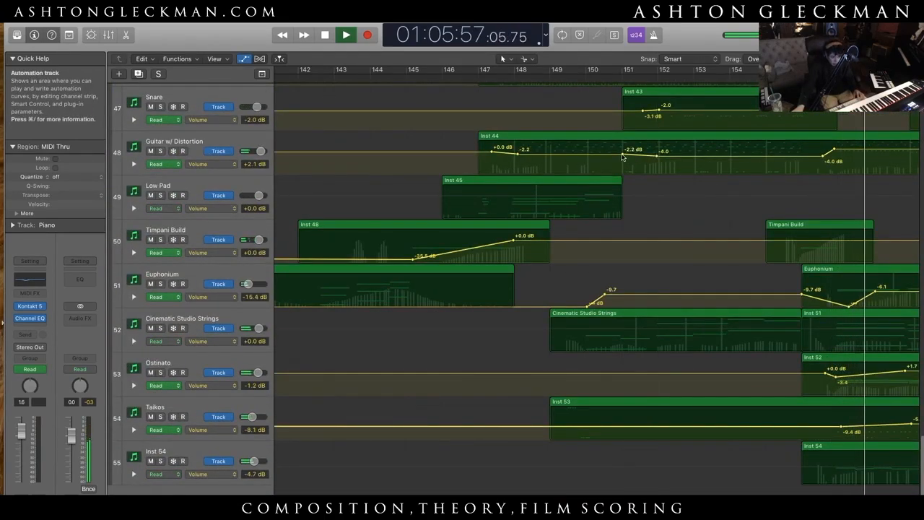
pyautogui.moveTo(622, 154); pyautogui.dragTo(622, 160)
pyautogui.press('a')
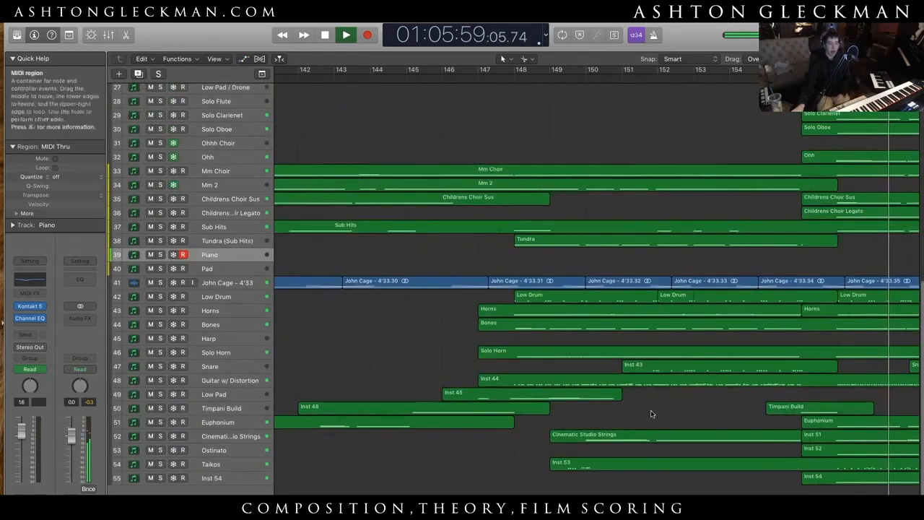
# - Listen on to the end of the climax, stop playback at bar 162, and return the playhead to within bar 156
pyautogui.hscroll(10, 646, 277)
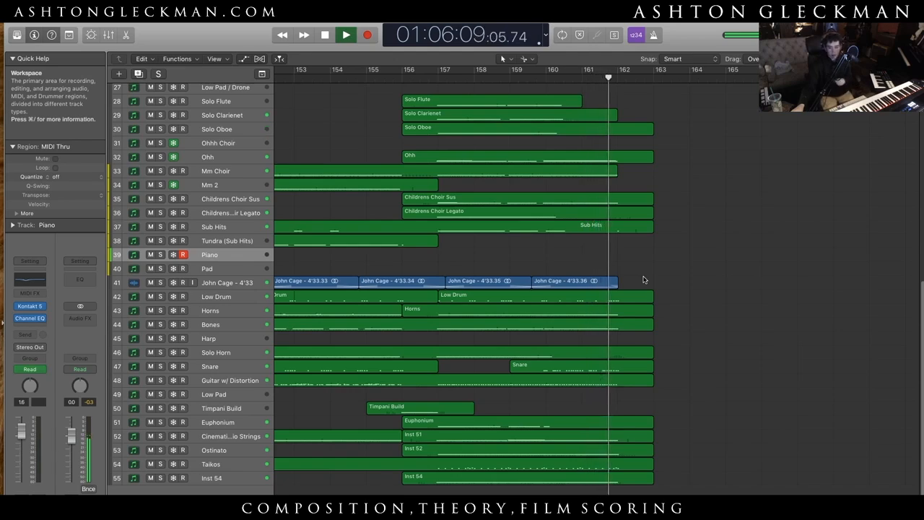
pyautogui.press('space')
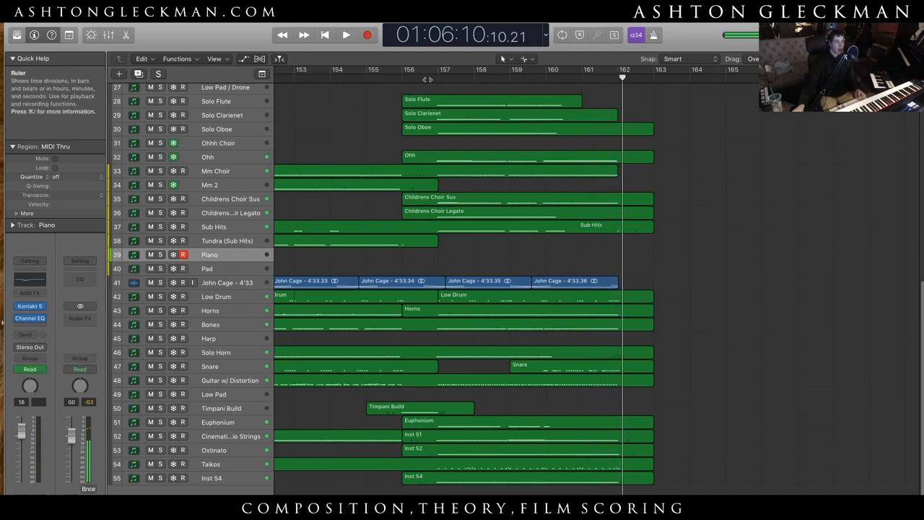
pyautogui.click(428, 78)
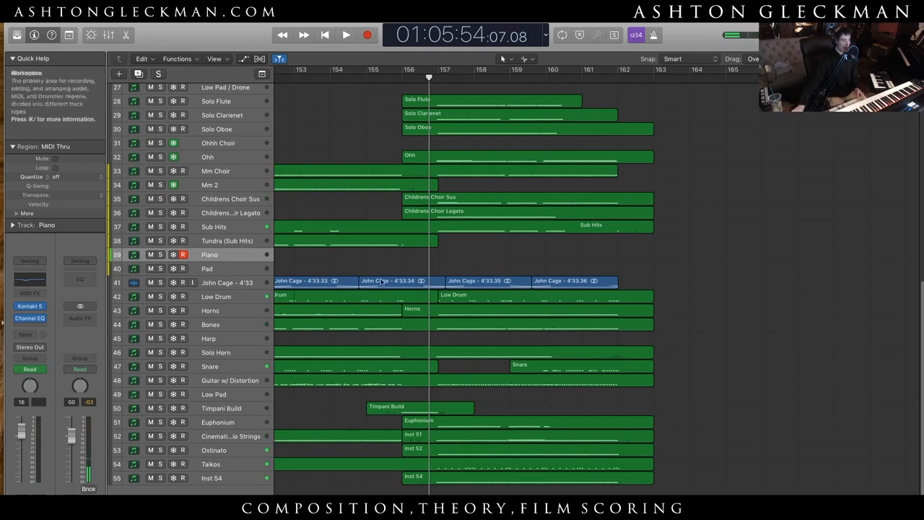
# - Solo the Low Drum and Taikos tracks
pyautogui.click(160, 296)
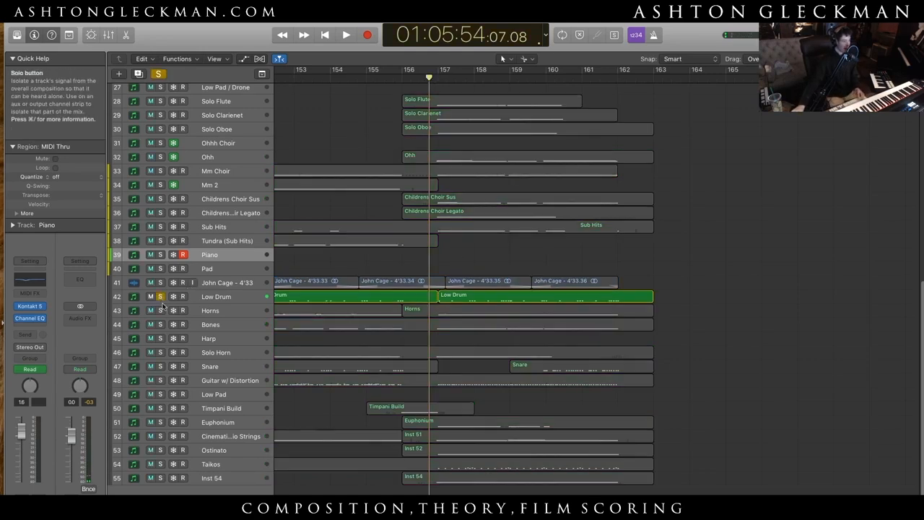
pyautogui.click(215, 297)
pyautogui.click(160, 463)
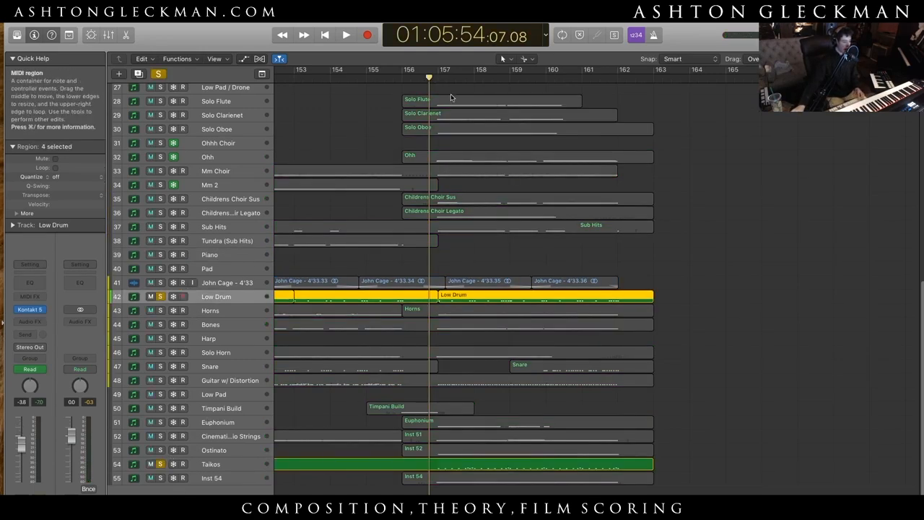
pyautogui.click(585, 141)
# - Play the soloed drums through the climax from about bar 156 to bar 161, and stop
pyautogui.hscroll(-10, 584, 141)
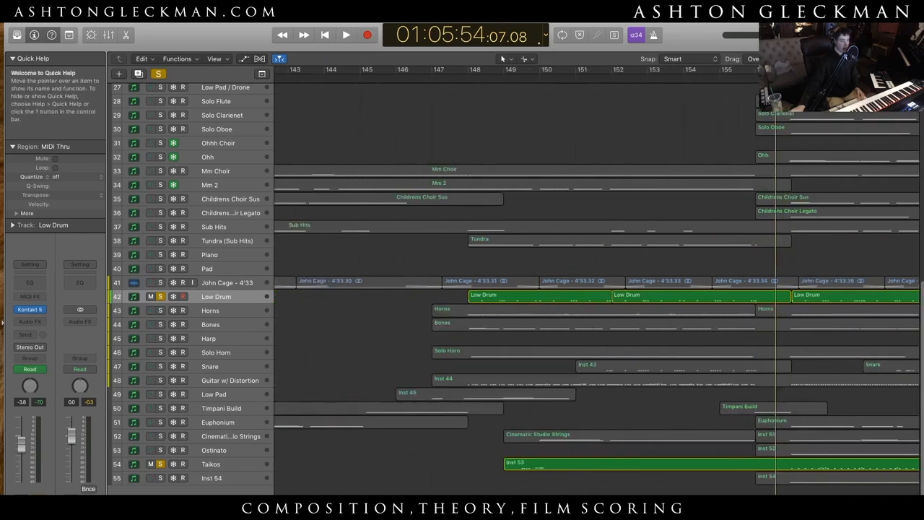
pyautogui.click(522, 79)
pyautogui.press('space')
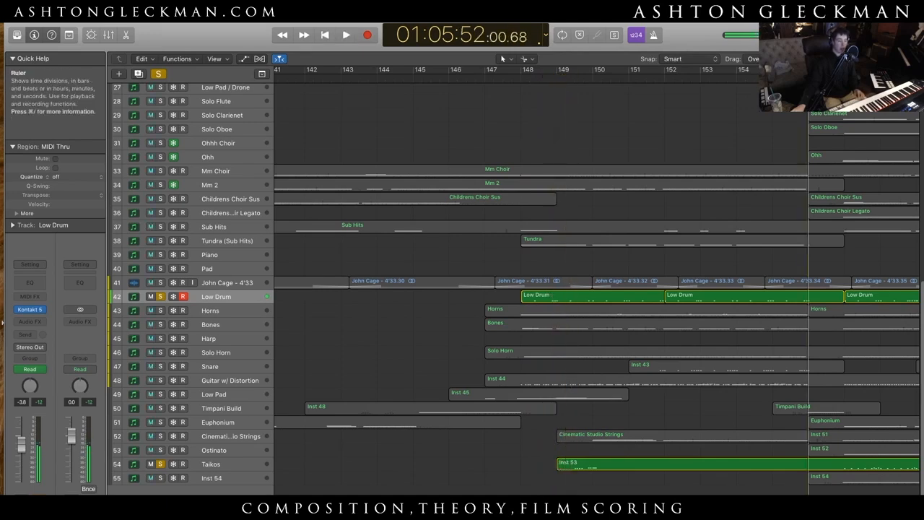
pyautogui.press('space')
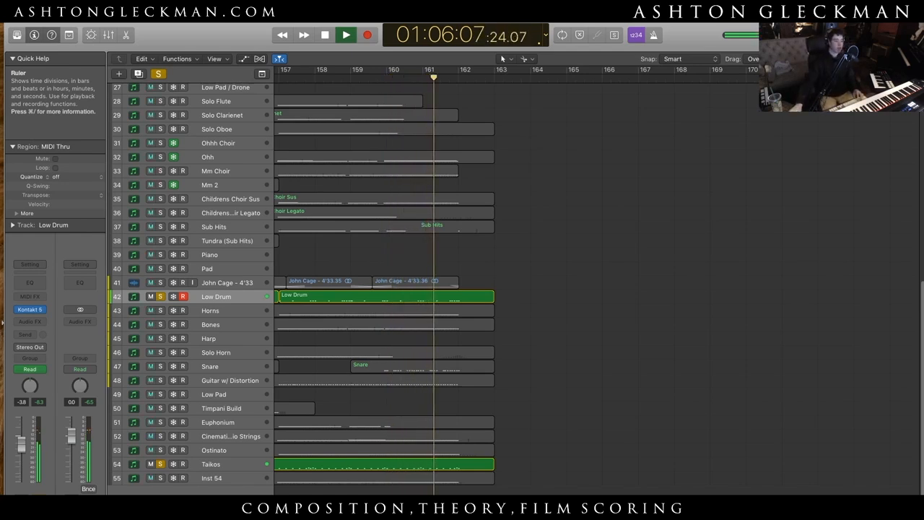
pyautogui.press('space')
# - Clear all solos and select the Inst 54 track to play its sound live
pyautogui.click(156, 75)
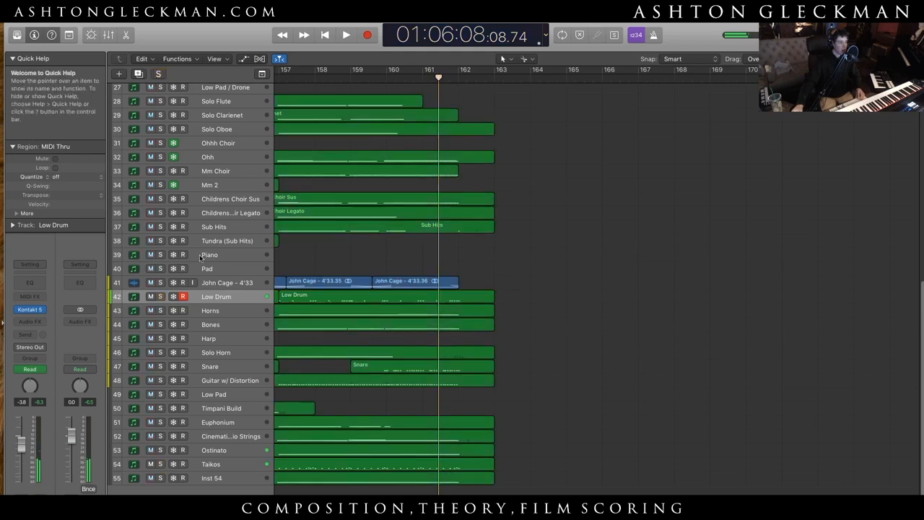
pyautogui.click(233, 478)
pyautogui.click(739, 376)
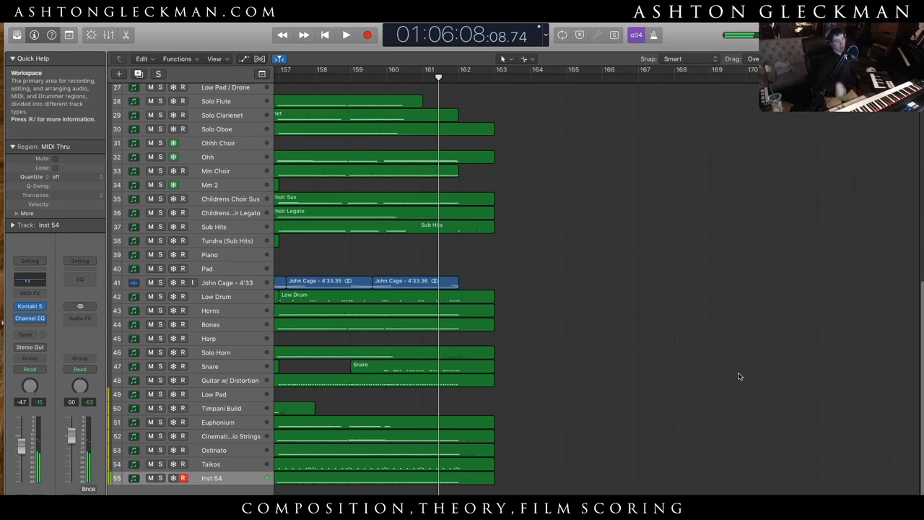
# - Select the Majestica Strings track and look over the arrangement from the Okinawa Battlefield cue through the Pretty Corny cue
pyautogui.hscroll(-20, 590, 267)
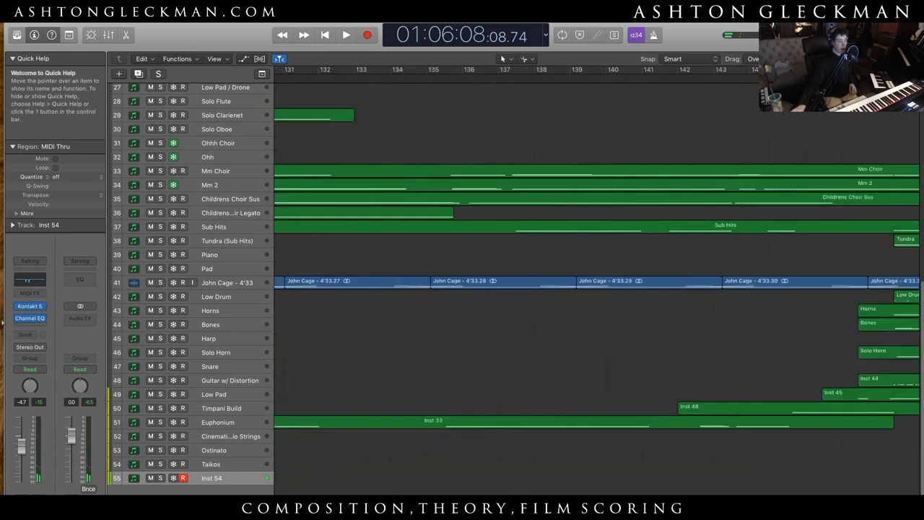
pyautogui.scroll(10, 590, 267)
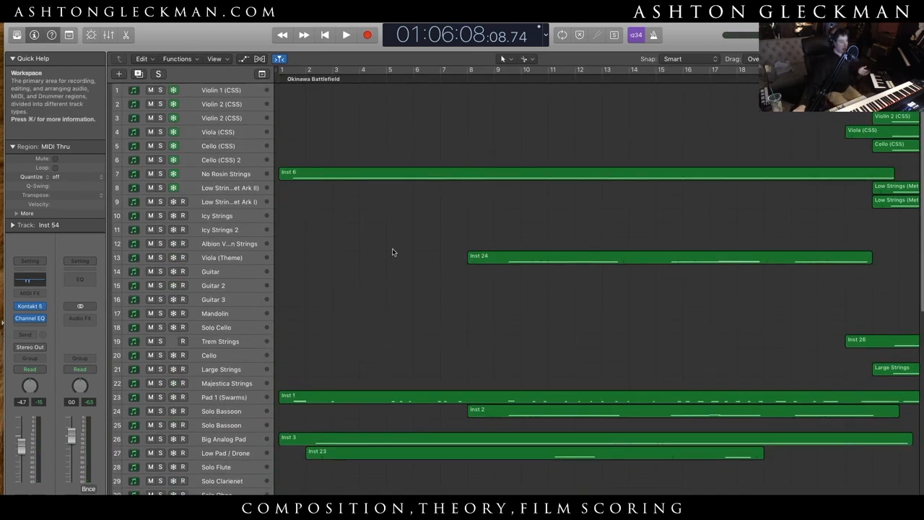
pyautogui.click(243, 386)
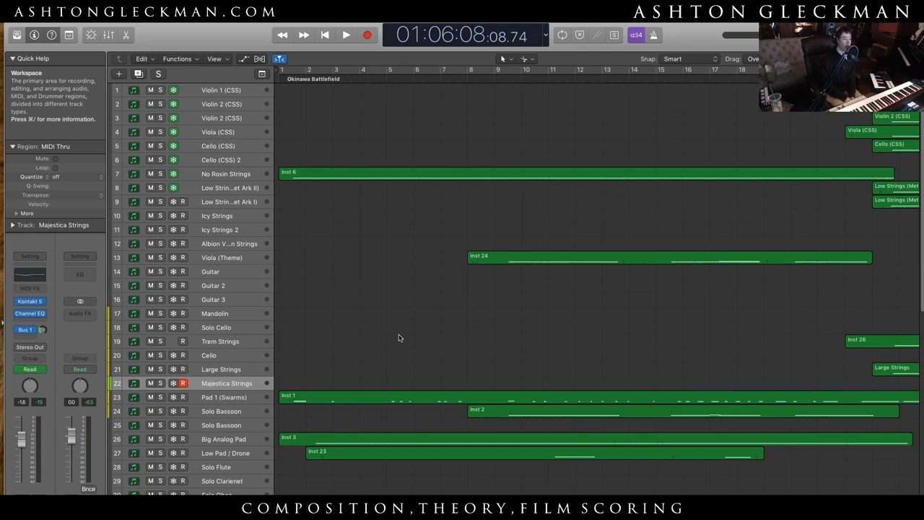
pyautogui.scroll(-10, 399, 337)
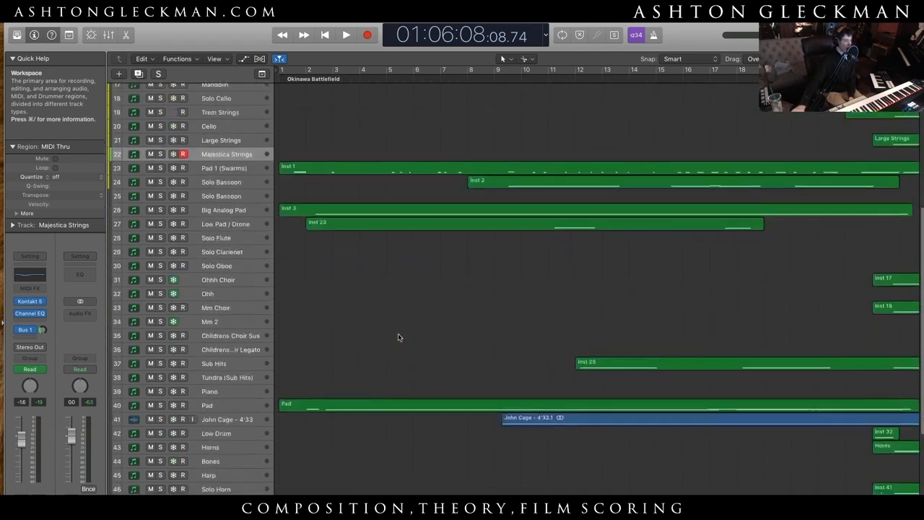
pyautogui.scroll(5, 337, 426)
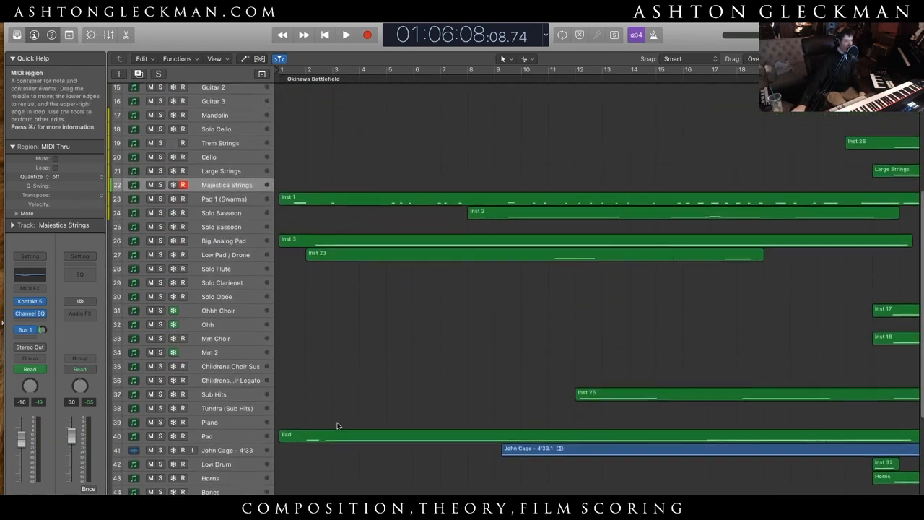
pyautogui.hscroll(15, 599, 282)
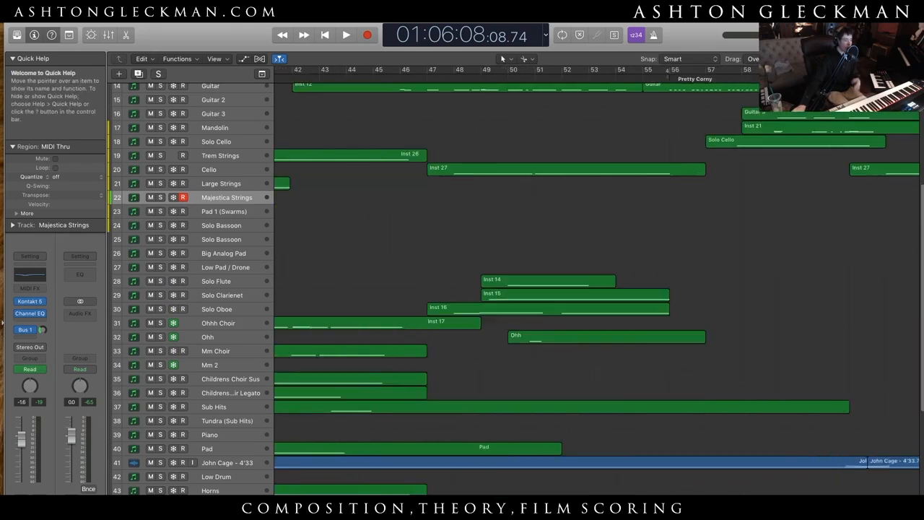
pyautogui.hscroll(3, 597, 282)
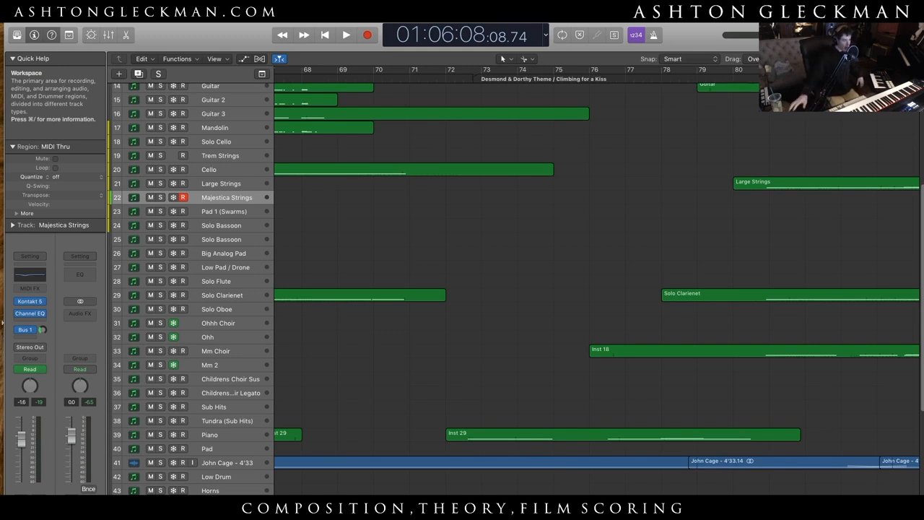
# - Select the Guitar 2 track, dismissing its track options without choosing any
pyautogui.scroll(6, 303, 328)
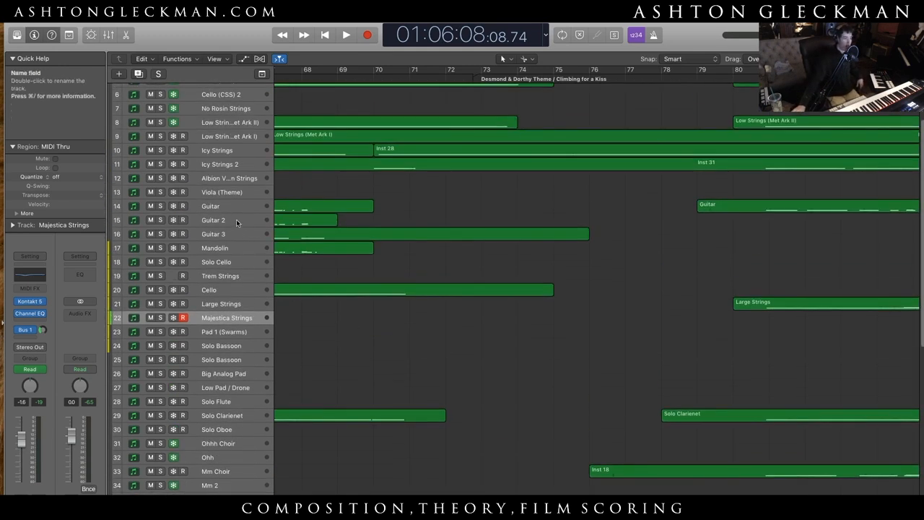
pyautogui.click(236, 218)
pyautogui.click(222, 233)
pyautogui.rightClick(223, 233)
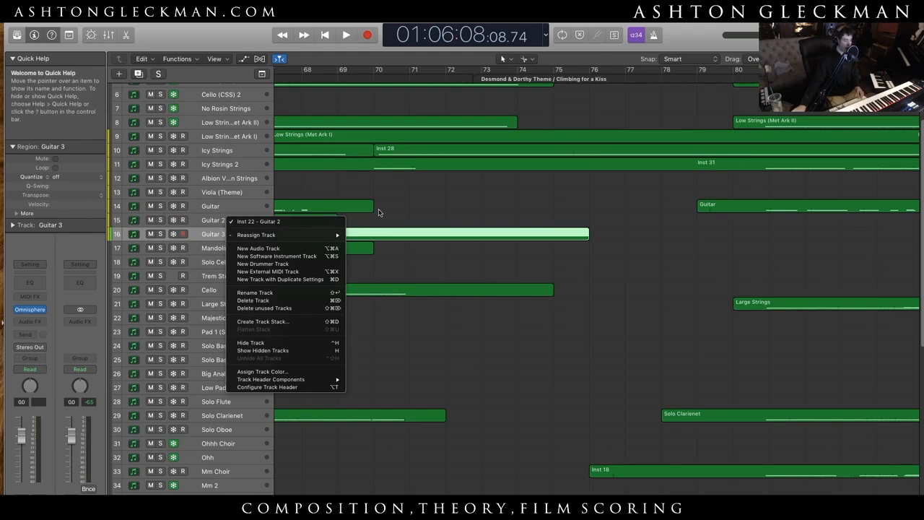
pyautogui.press('Escape')
pyautogui.moveTo(340, 217); pyautogui.dragTo(372, 209)
pyautogui.click(403, 369)
# - Select the Guitar w/ Distortion track near the end of the track list
pyautogui.scroll(-5, 402, 370)
pyautogui.scroll(8, 347, 421)
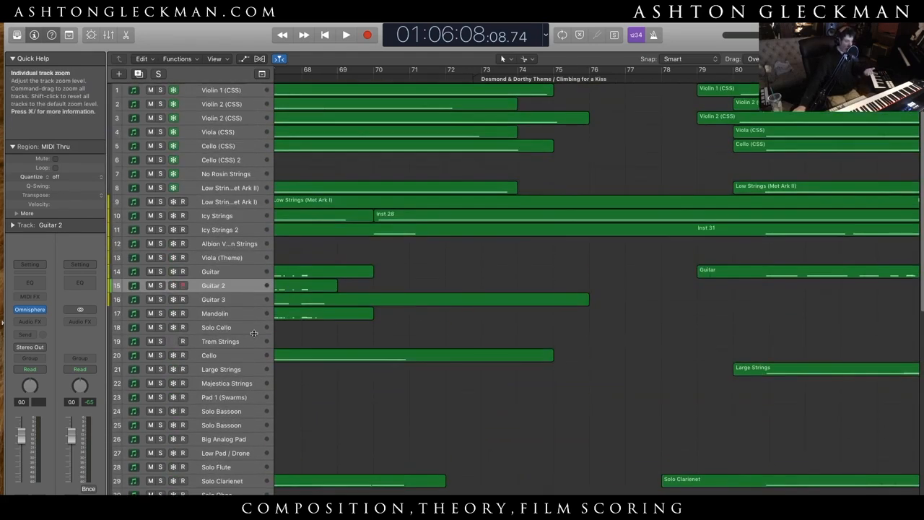
pyautogui.scroll(-10, 305, 386)
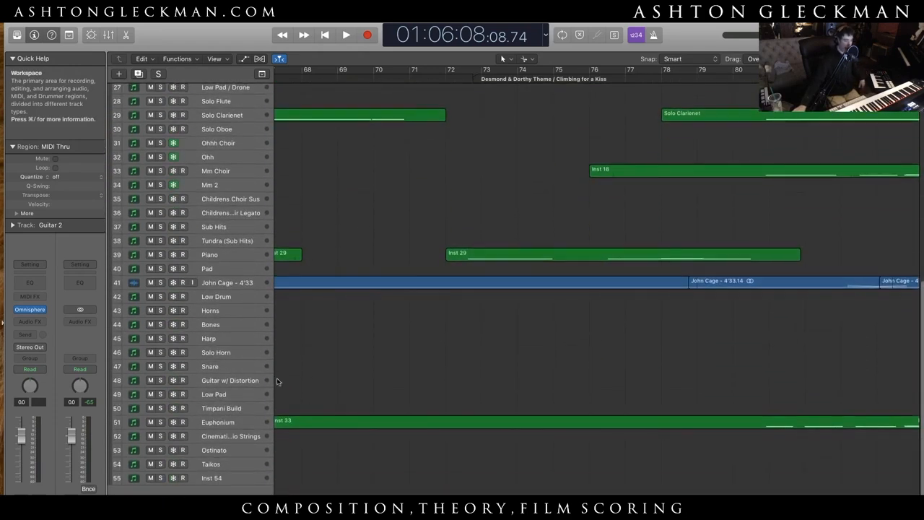
pyautogui.click(372, 378)
# - Look over the opening cue up to about bar 52 and select the Piano track to play it live
pyautogui.hscroll(-1, 433, 382)
pyautogui.hscroll(-15, 606, 322)
pyautogui.scroll(10, 606, 322)
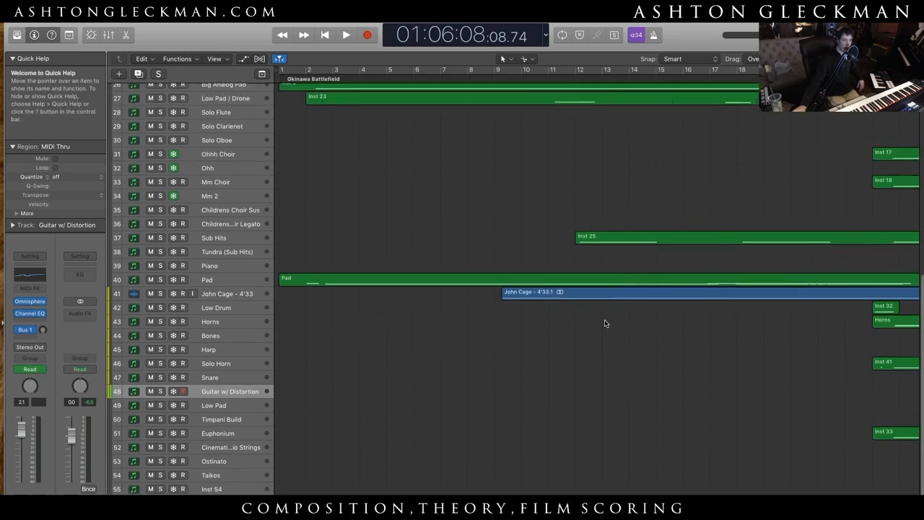
pyautogui.scroll(-5, 558, 380)
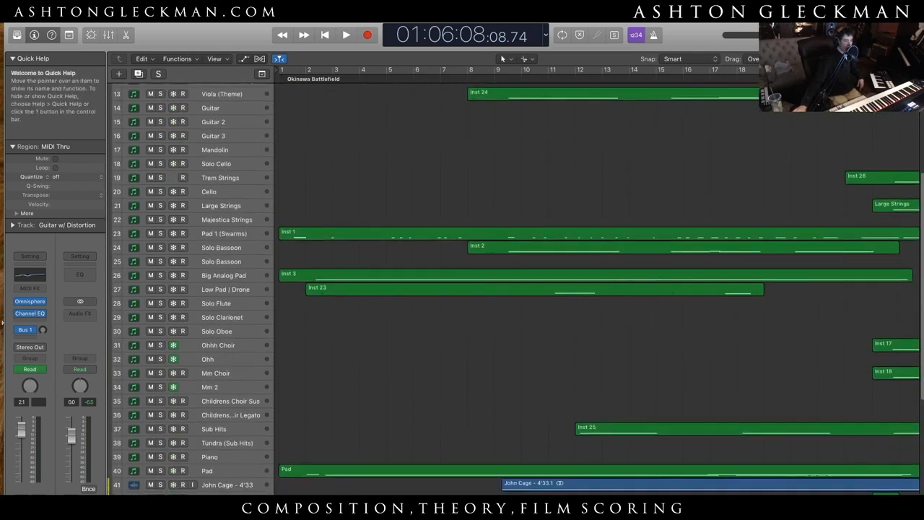
pyautogui.hscroll(5, 558, 380)
pyautogui.hscroll(3, 527, 270)
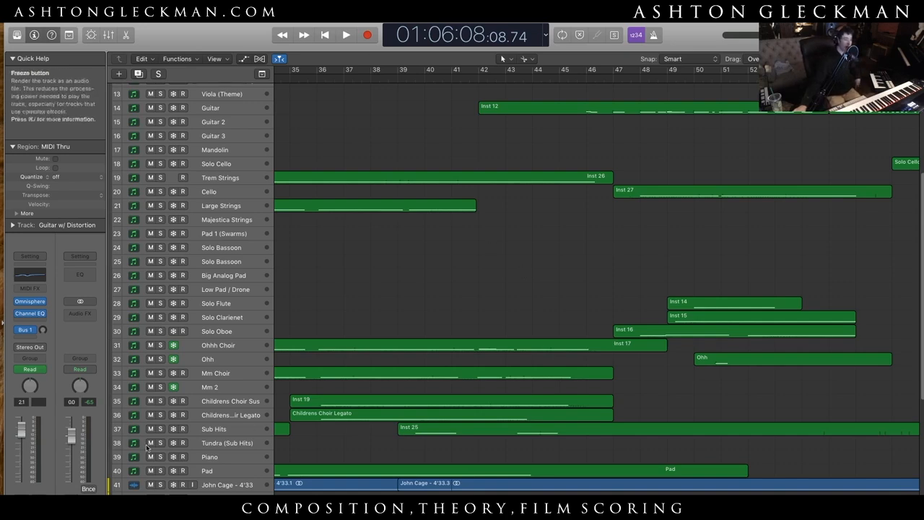
pyautogui.scroll(-3, 245, 454)
pyautogui.scroll(-4, 245, 454)
pyautogui.click(230, 335)
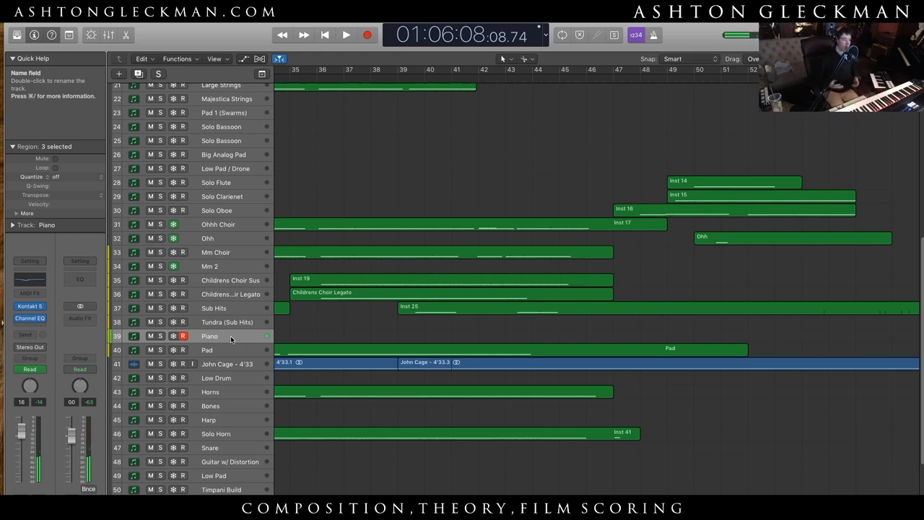
# - Examine the Pretty Corny and Desmond & Dorthy Theme cues in an overview of all tracks, and restore taller tracks
pyautogui.hscroll(10, 314, 419)
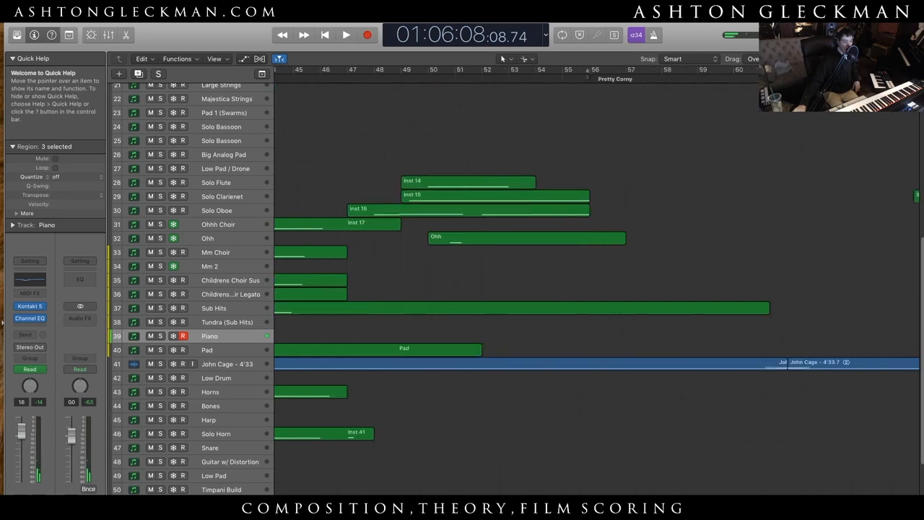
pyautogui.hscroll(5, 631, 323)
pyautogui.click(632, 323)
pyautogui.moveTo(859, 59); pyautogui.dragTo(850, 60)
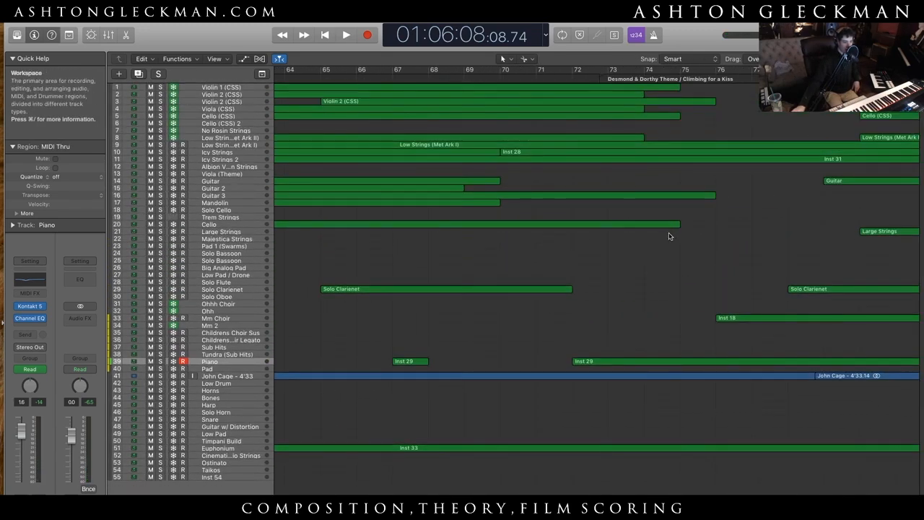
pyautogui.hscroll(5, 596, 281)
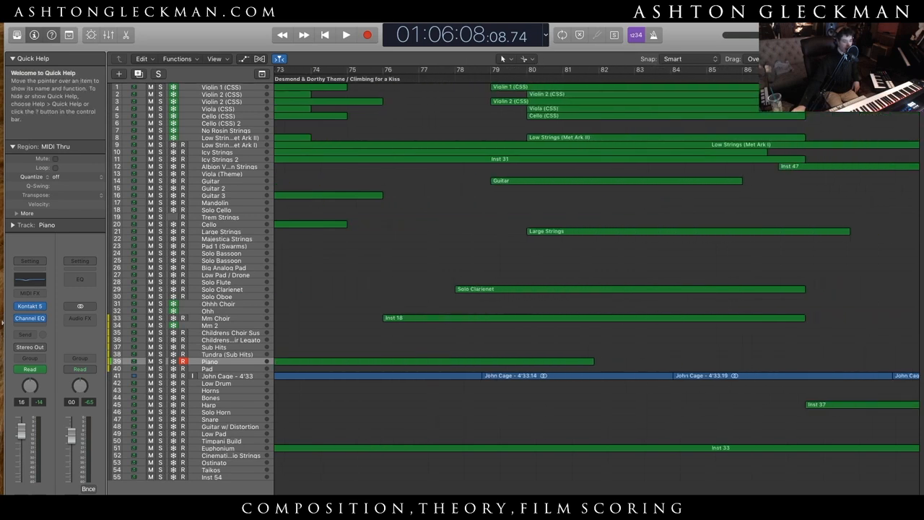
pyautogui.hscroll(-3, 596, 281)
pyautogui.hscroll(3, 597, 281)
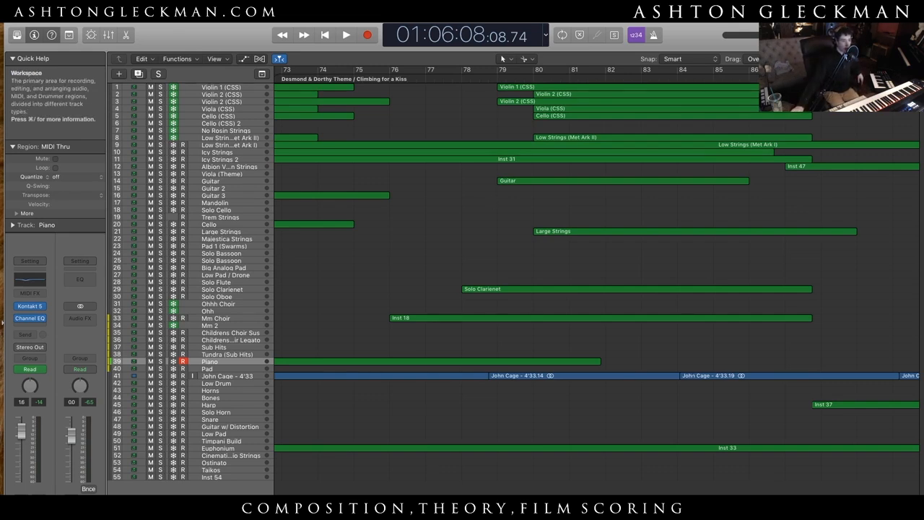
pyautogui.moveTo(841, 59); pyautogui.dragTo(851, 59)
pyautogui.scroll(10, 567, 185)
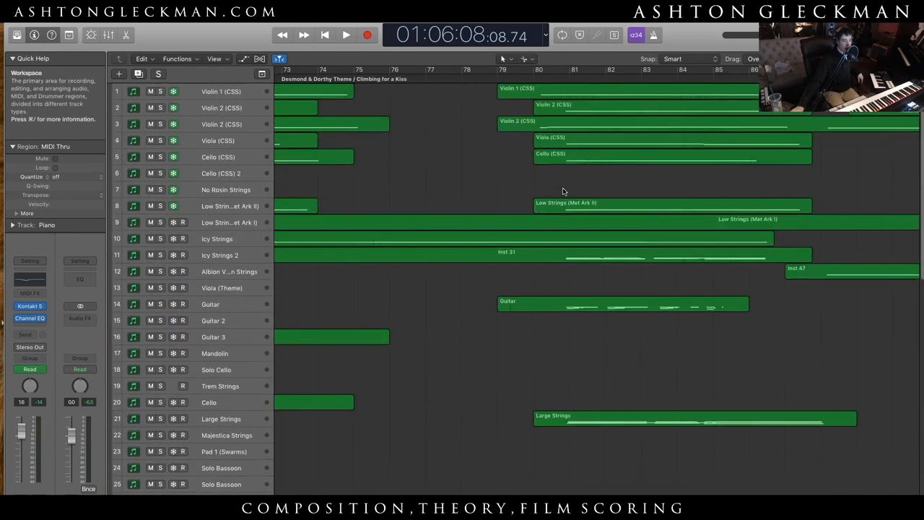
# - Mute both Violin 2 (CSS) tracks, play from about bar 45 to bar 49 without them, and stop
pyautogui.hscroll(-15, 564, 192)
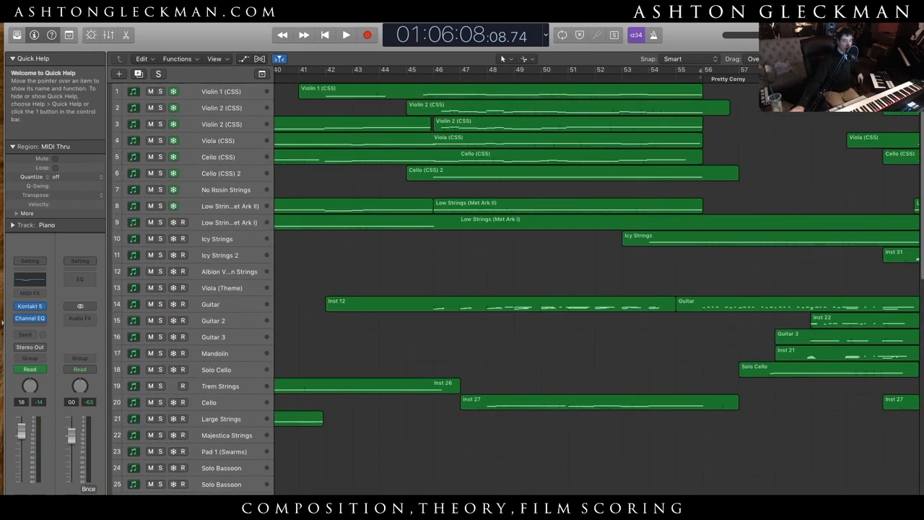
pyautogui.click(415, 78)
pyautogui.moveTo(151, 108); pyautogui.dragTo(152, 124)
pyautogui.press('space')
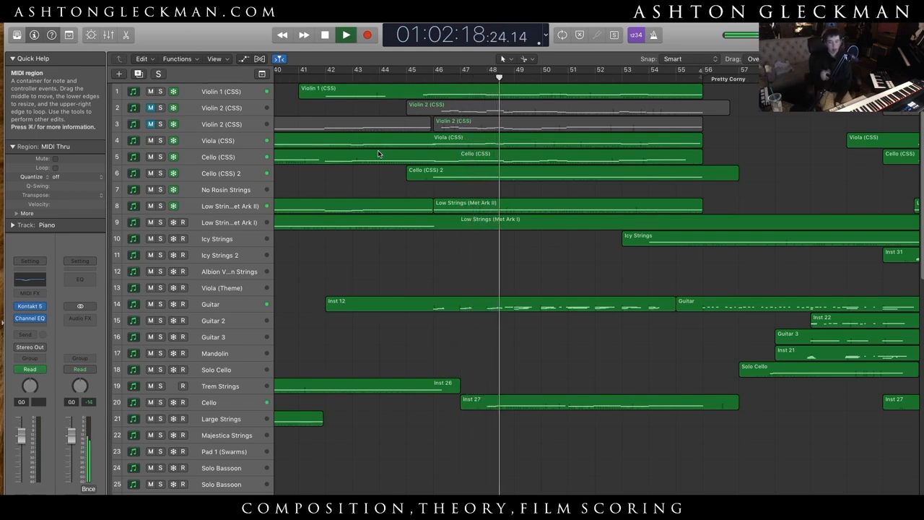
pyautogui.press('space')
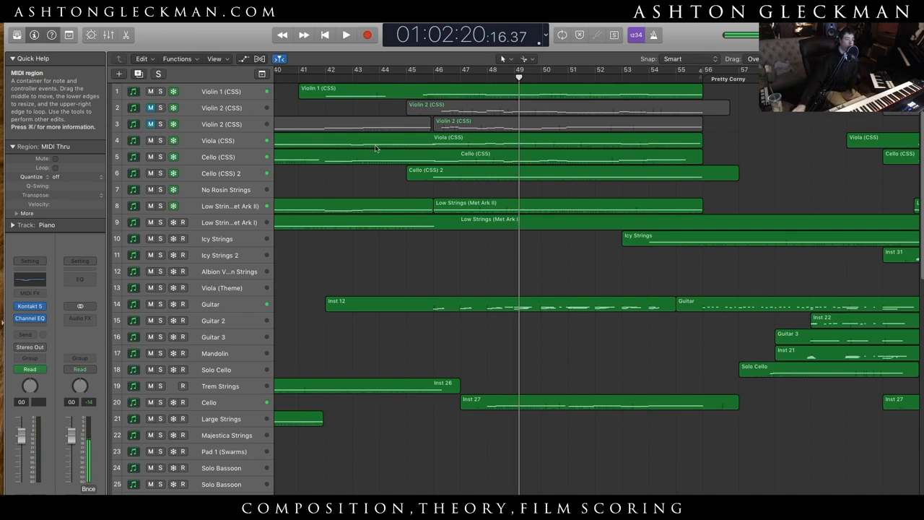
# - Unmute both Violin 2 (CSS) tracks, replay the passage from about bar 45 to bar 49, and stop
pyautogui.click(417, 74)
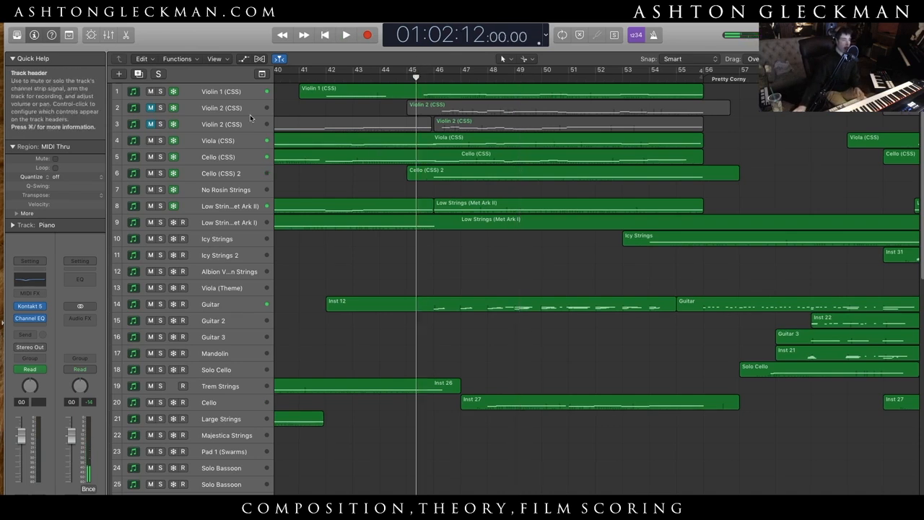
pyautogui.moveTo(150, 107); pyautogui.dragTo(151, 124)
pyautogui.press('space')
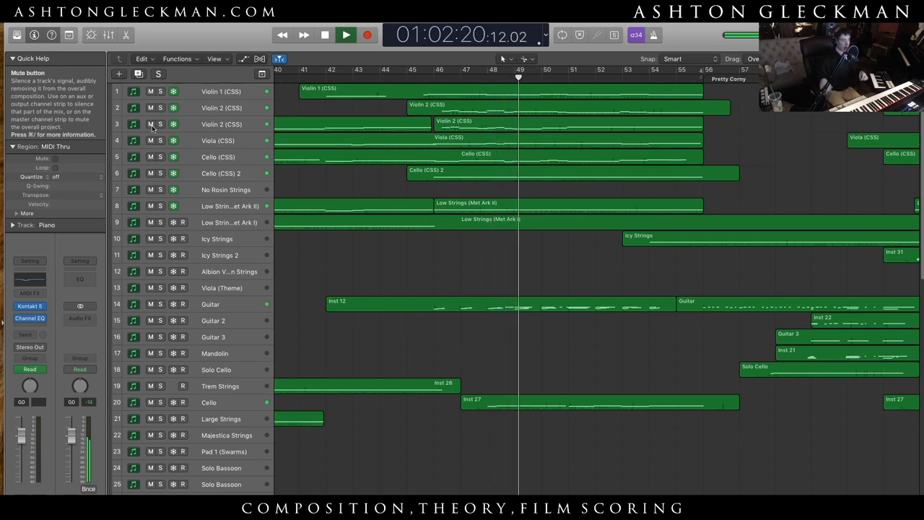
pyautogui.press('space')
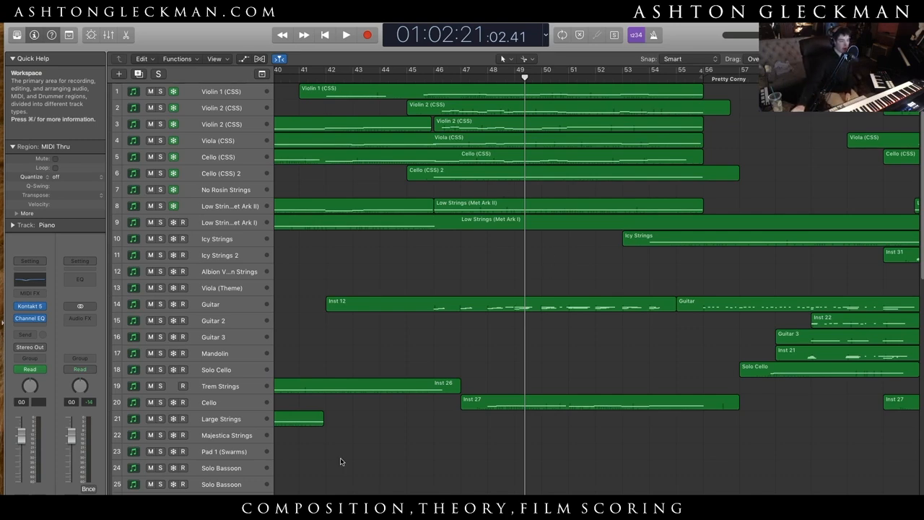
# - Place the playhead at the start of the Pretty Corny cue, select the Guitar track and clear its region selection
pyautogui.hscroll(10, 597, 282)
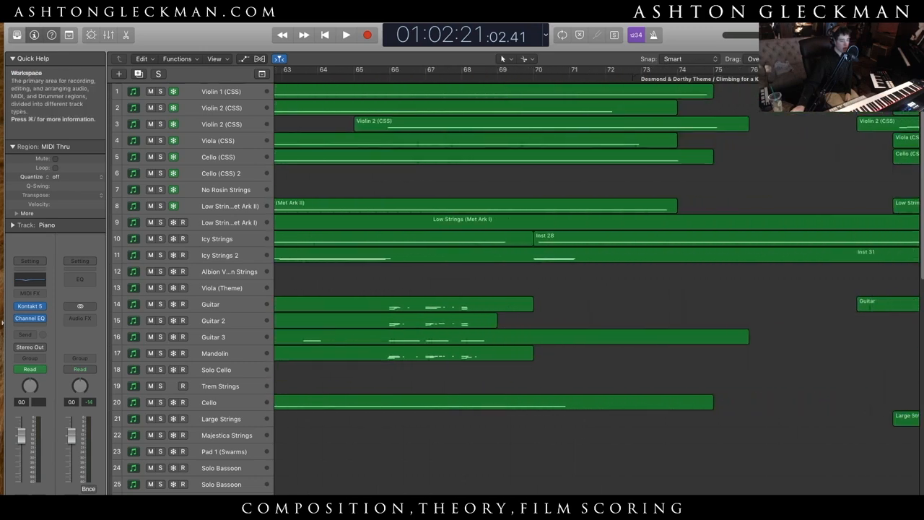
pyautogui.hscroll(-8, 597, 281)
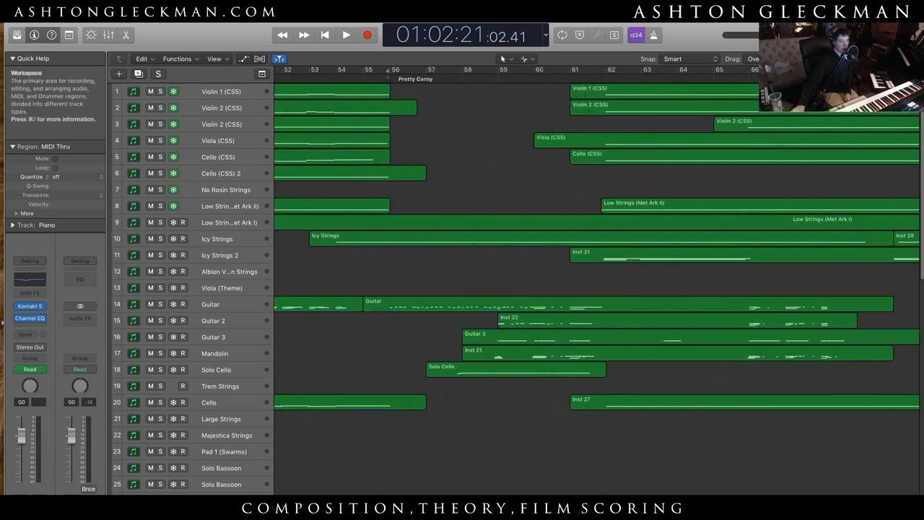
pyautogui.hscroll(-5, 597, 282)
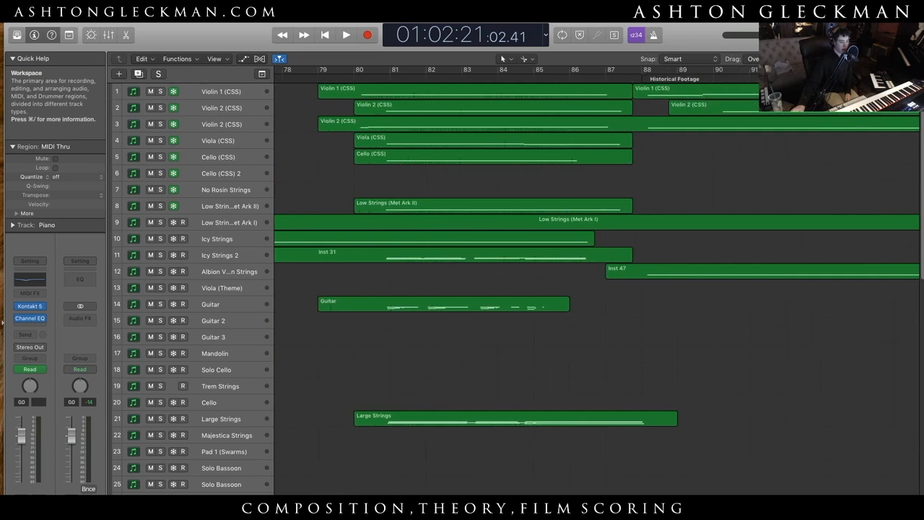
pyautogui.hscroll(-1, 502, 177)
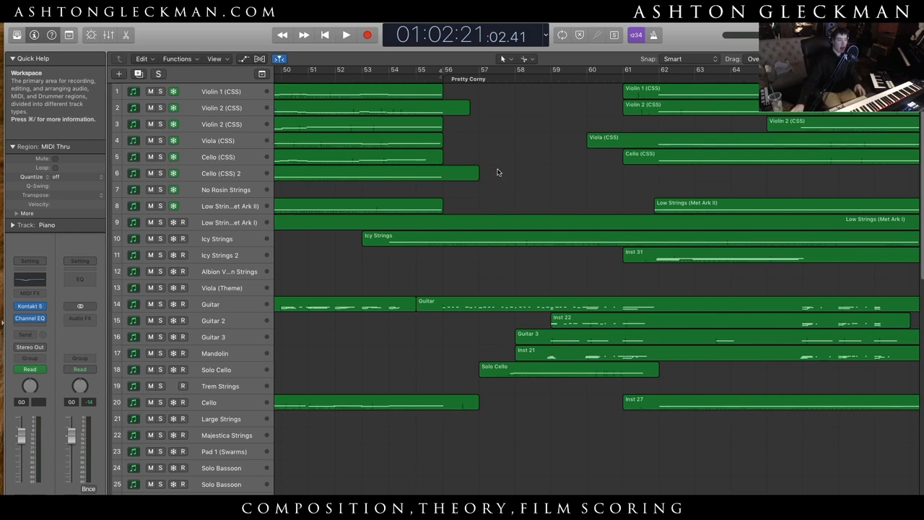
pyautogui.click(442, 73)
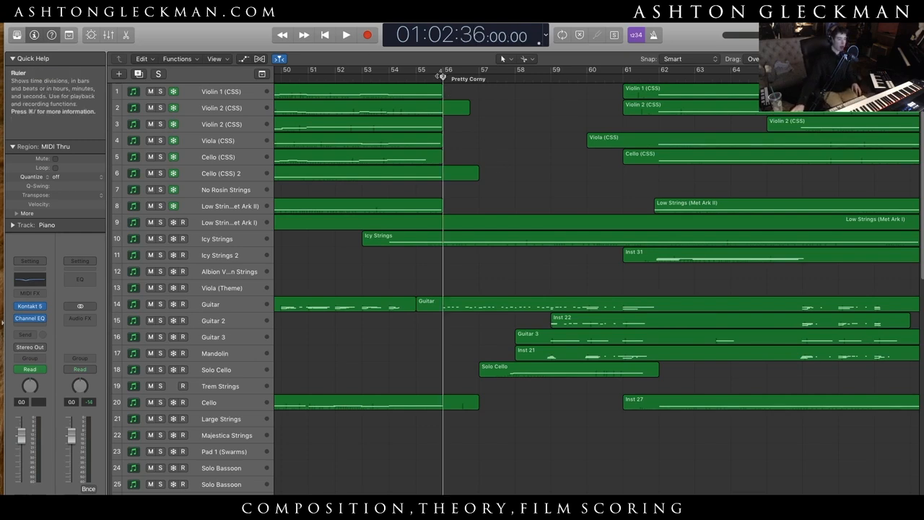
pyautogui.click(226, 304)
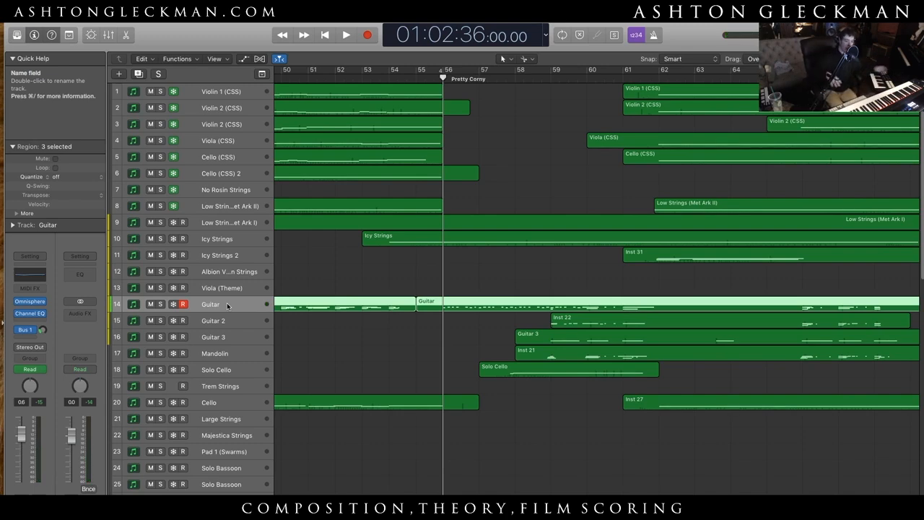
pyautogui.click(552, 485)
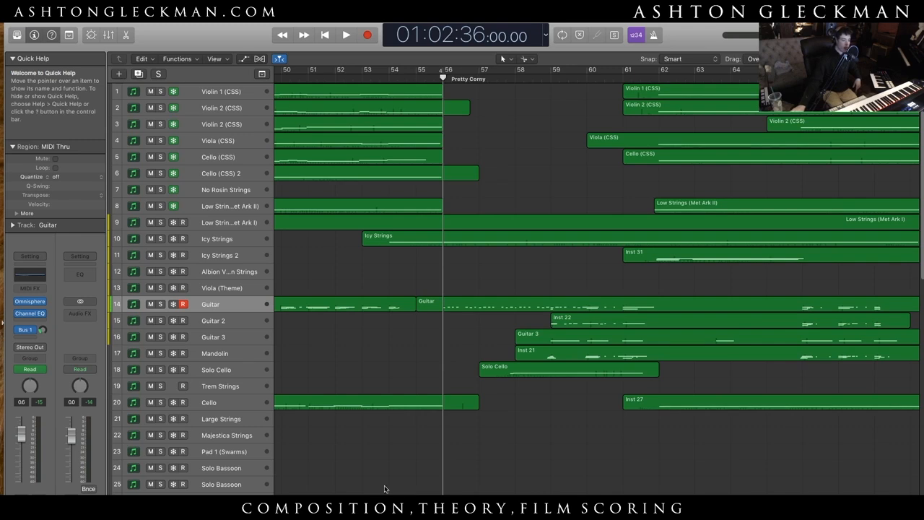
pyautogui.hscroll(-10, 596, 281)
pyautogui.hscroll(14, 596, 281)
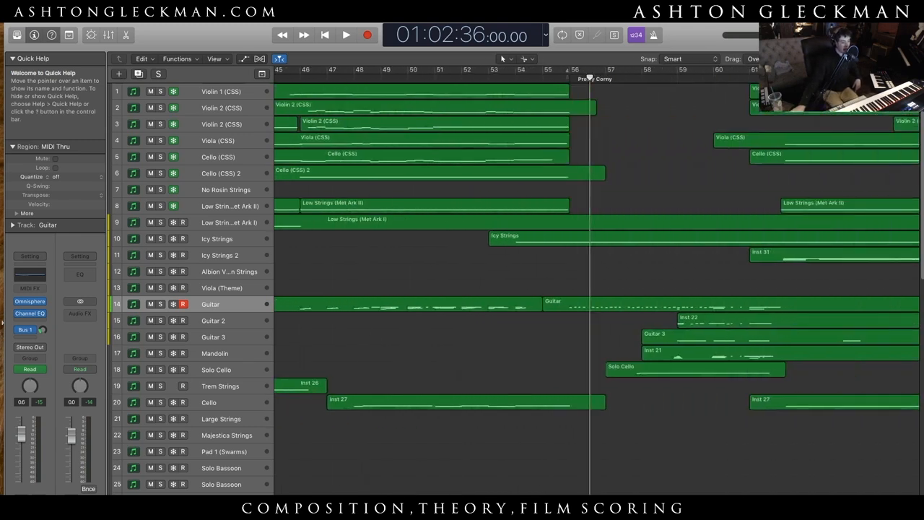
pyautogui.hscroll(-8, 596, 281)
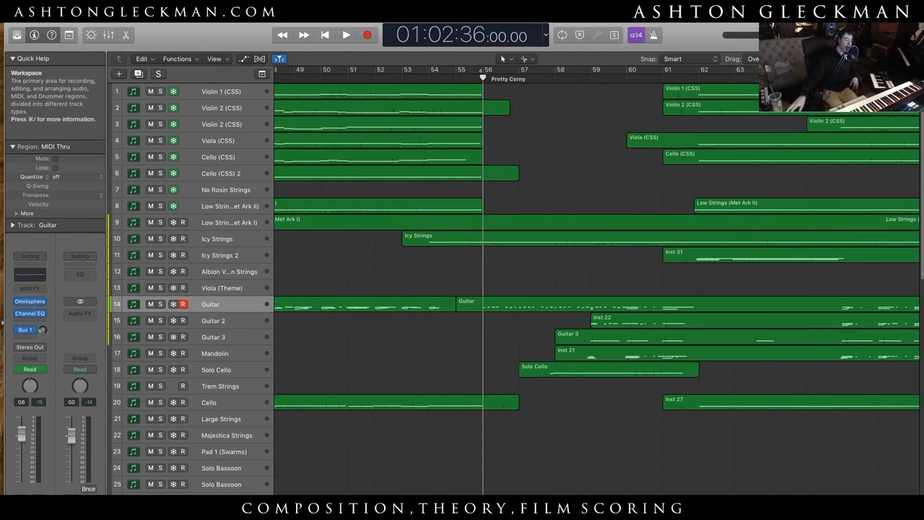
pyautogui.hscroll(3, 597, 281)
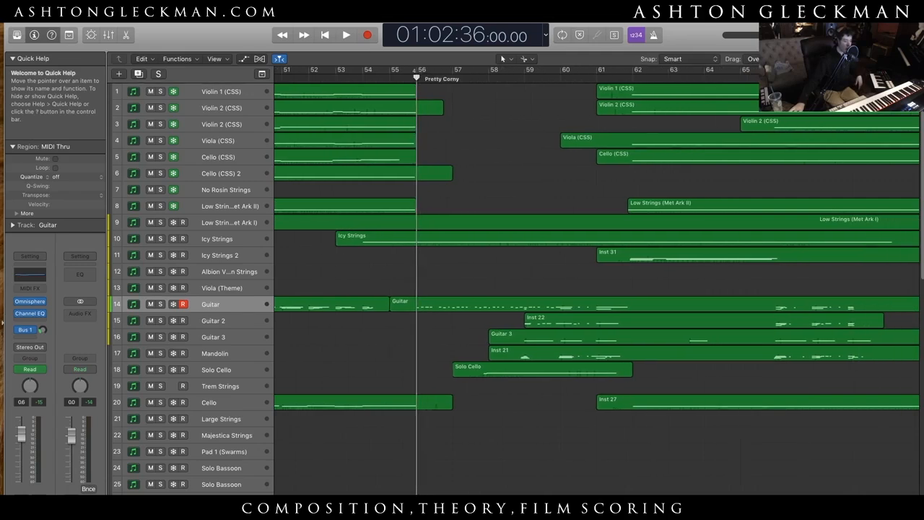
# - Switch to the orchestral full score in Sibelius and look through several of its pages
pyautogui.moveTo(360, 494)
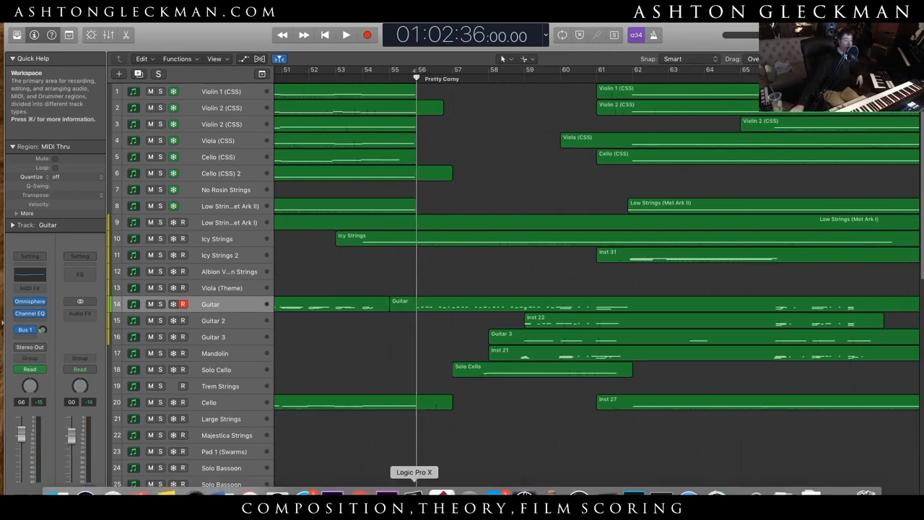
pyautogui.click(520, 493)
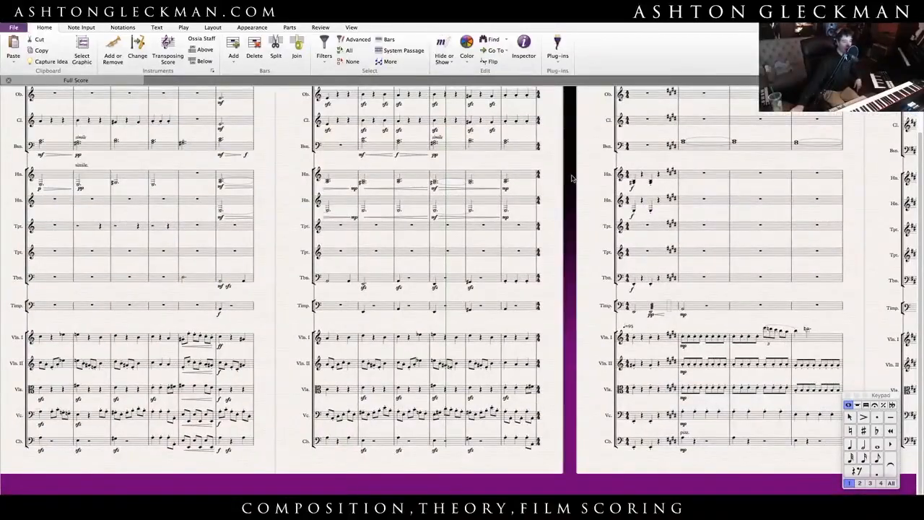
pyautogui.moveTo(571, 178); pyautogui.dragTo(378, 187)
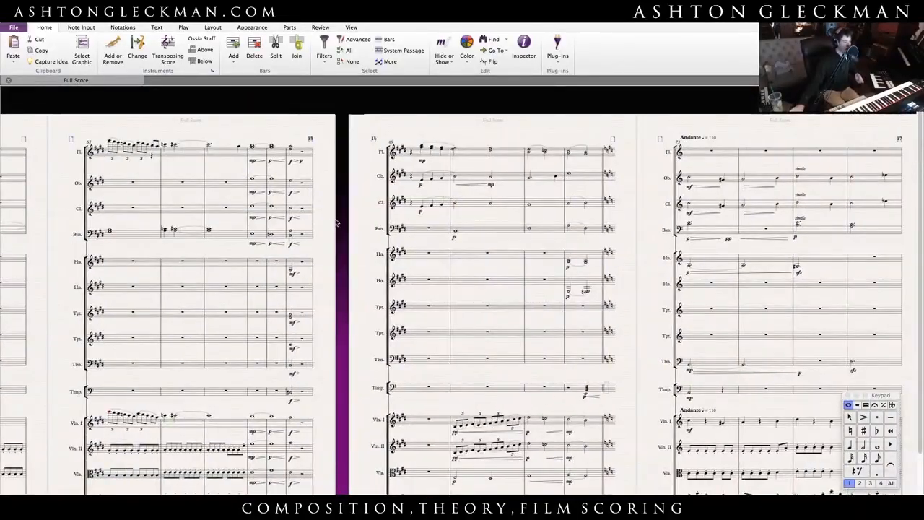
pyautogui.moveTo(336, 222); pyautogui.dragTo(72, 159)
pyautogui.moveTo(382, 129); pyautogui.dragTo(400, 192)
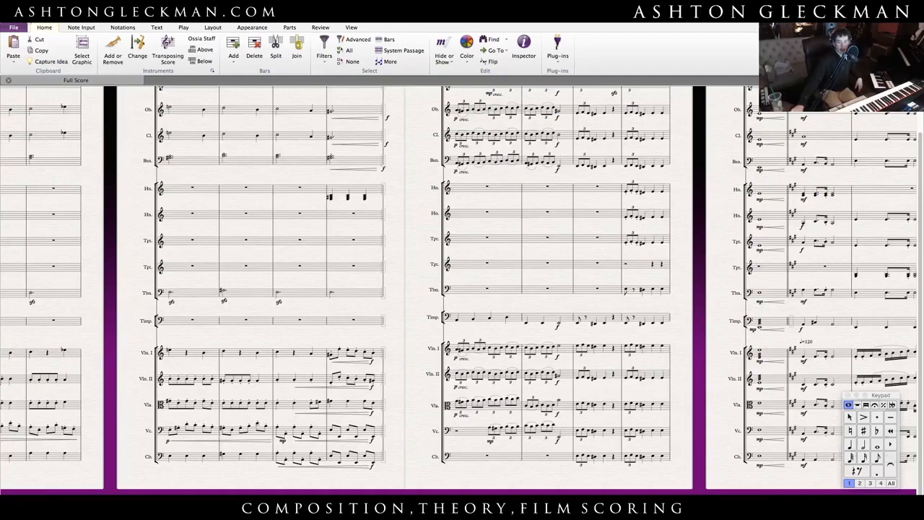
# - Minimise the full score and return to the film-score session in Logic Pro X
pyautogui.press('super+m')
pyautogui.moveTo(538, 495)
pyautogui.click(399, 495)
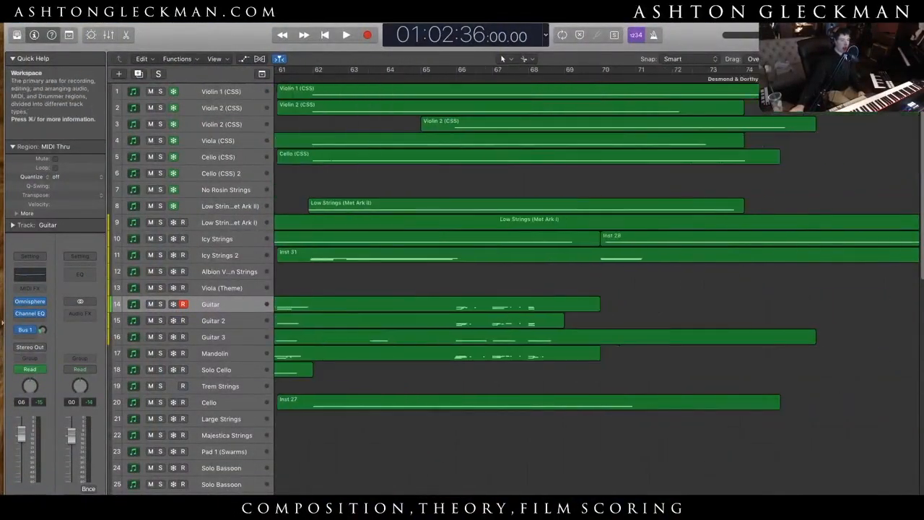
# - Look over the cues through Historical Footage and A Miraculous Return, and back to Okinawa Battlefield in a wider timeline view
pyautogui.hscroll(10, 463, 474)
pyautogui.hscroll(6, 596, 289)
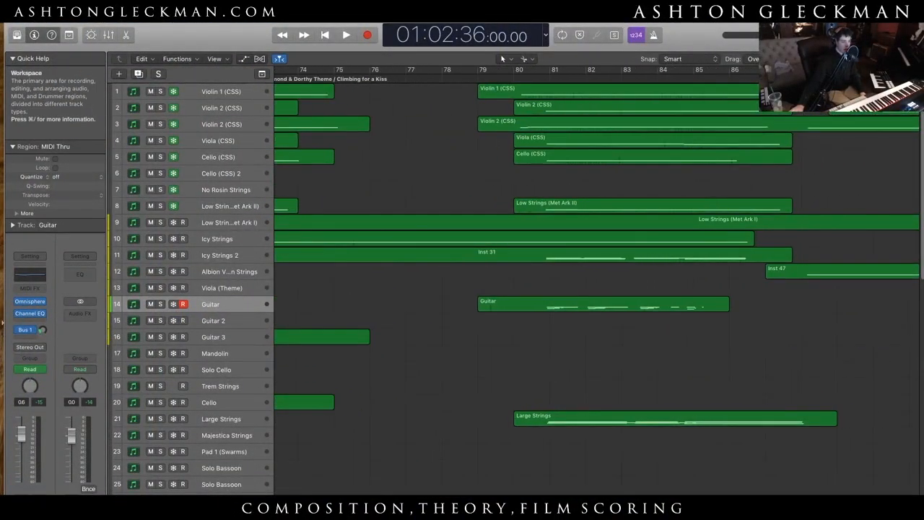
pyautogui.hscroll(5, 597, 288)
pyautogui.hscroll(-5, 596, 288)
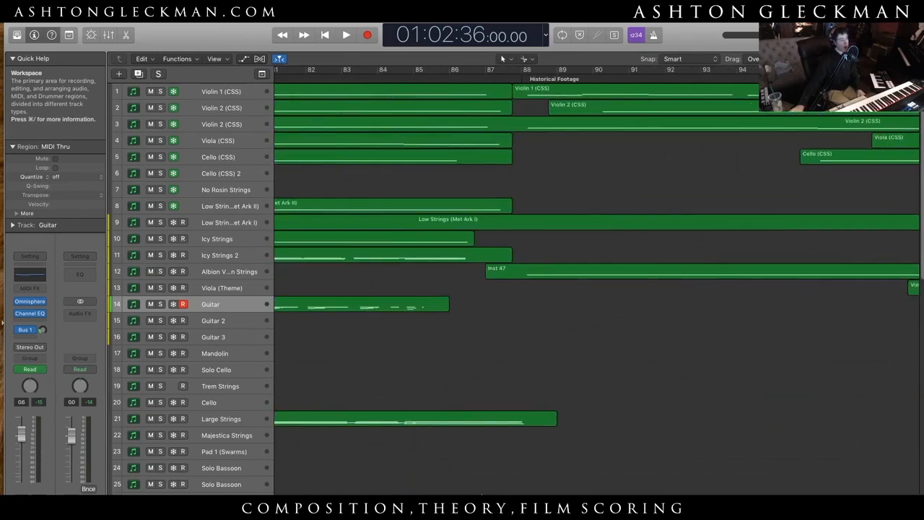
pyautogui.moveTo(892, 59); pyautogui.dragTo(879, 59)
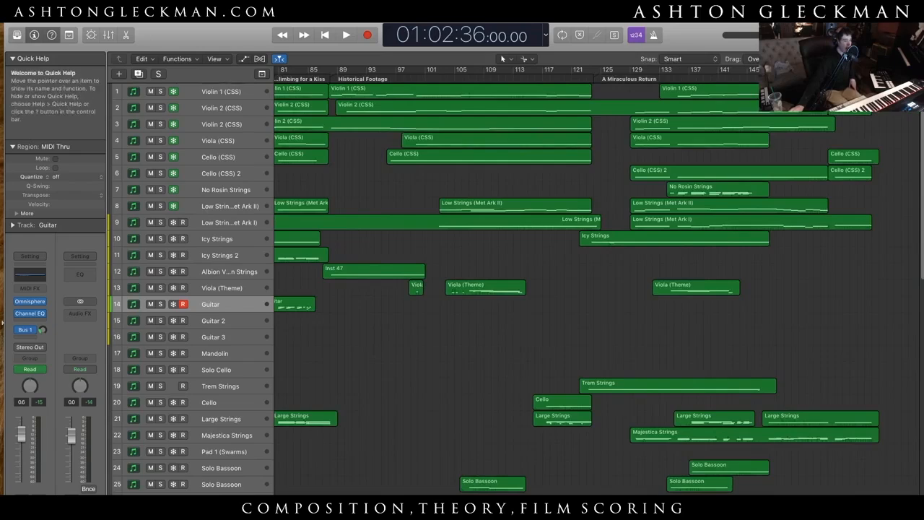
pyautogui.hscroll(-15, 610, 434)
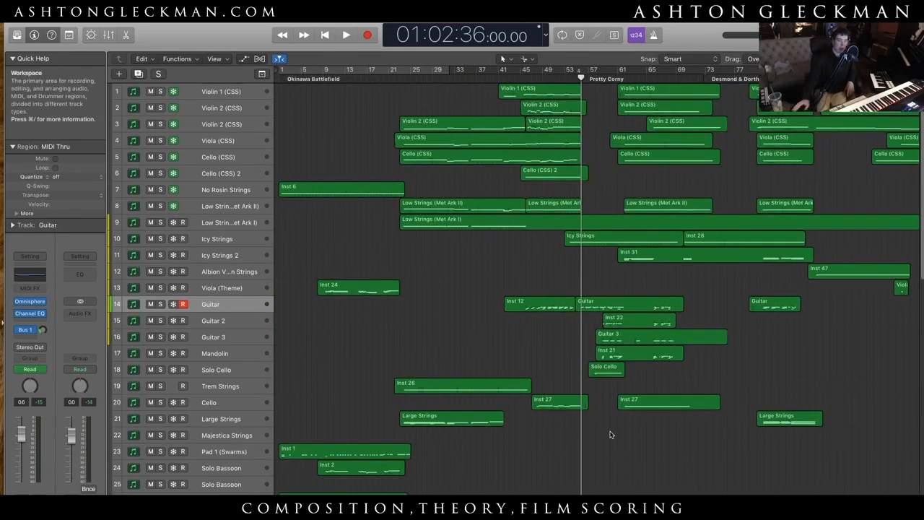